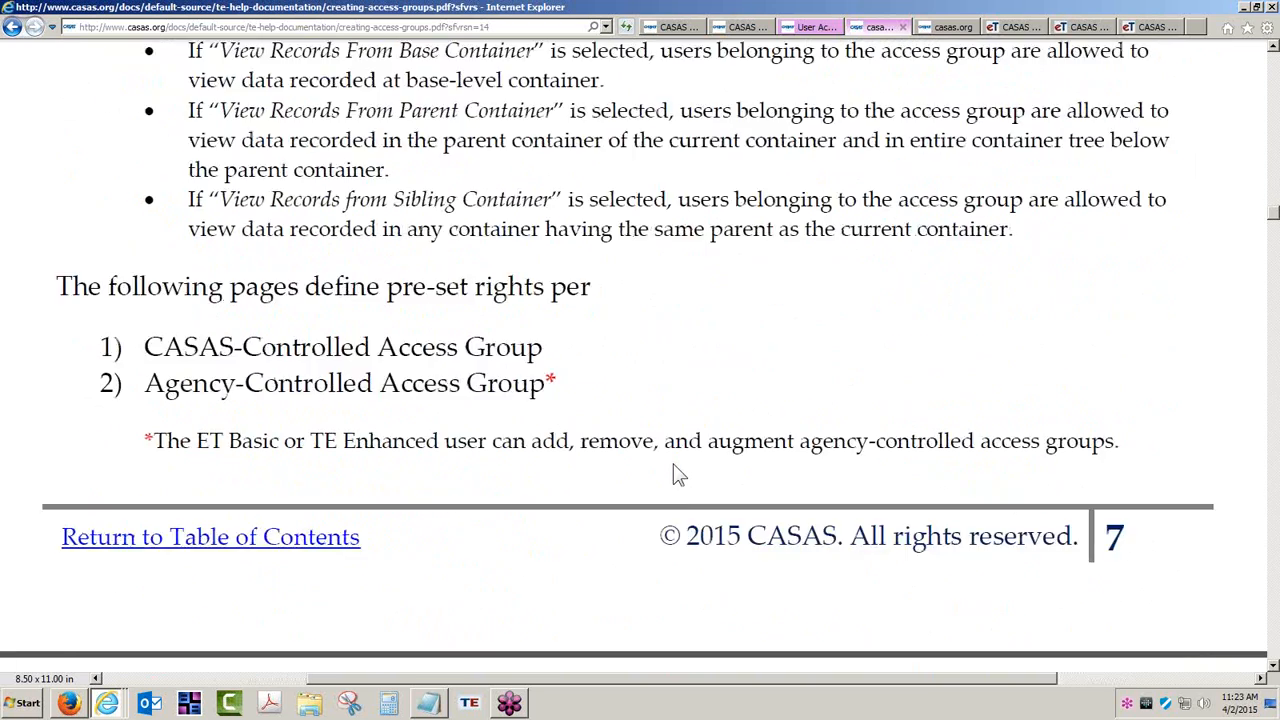
scroll(676, 474, down, 3)
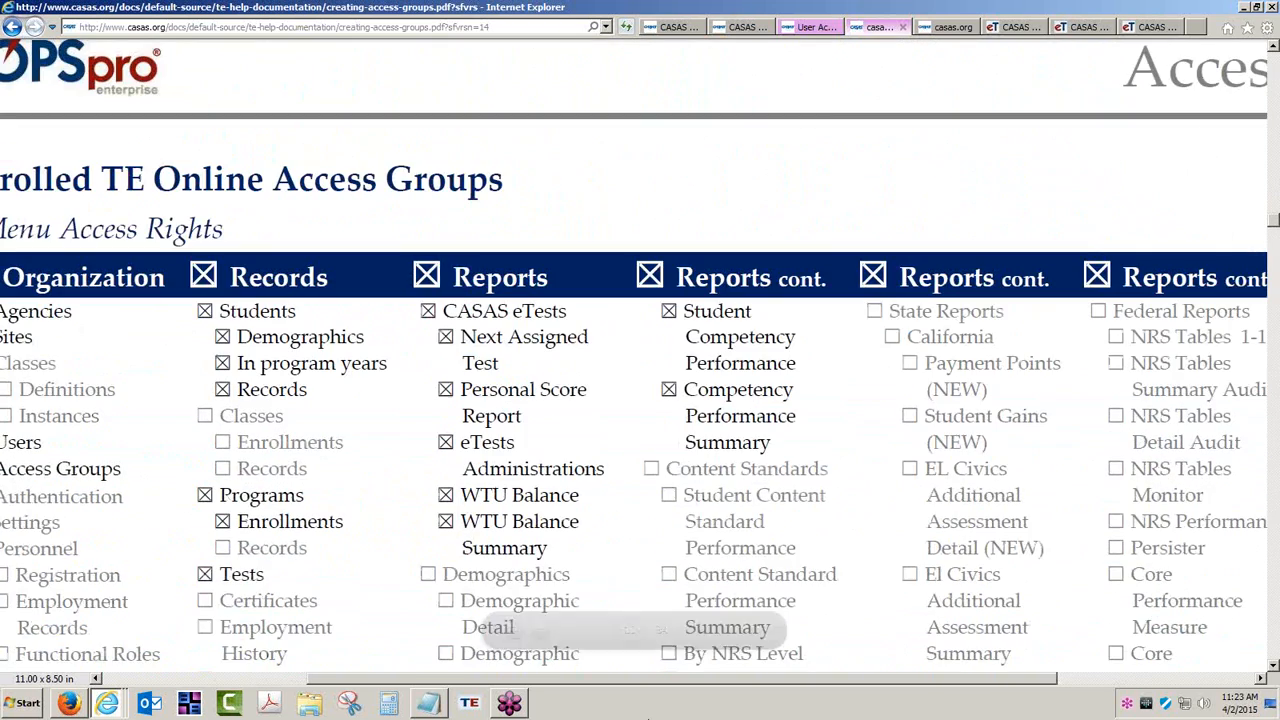
Zoom out the access groups PDF and examine the ET Basic menu access rights table under CASAS-Controlled TE Online Access Groups.
click(692, 630)
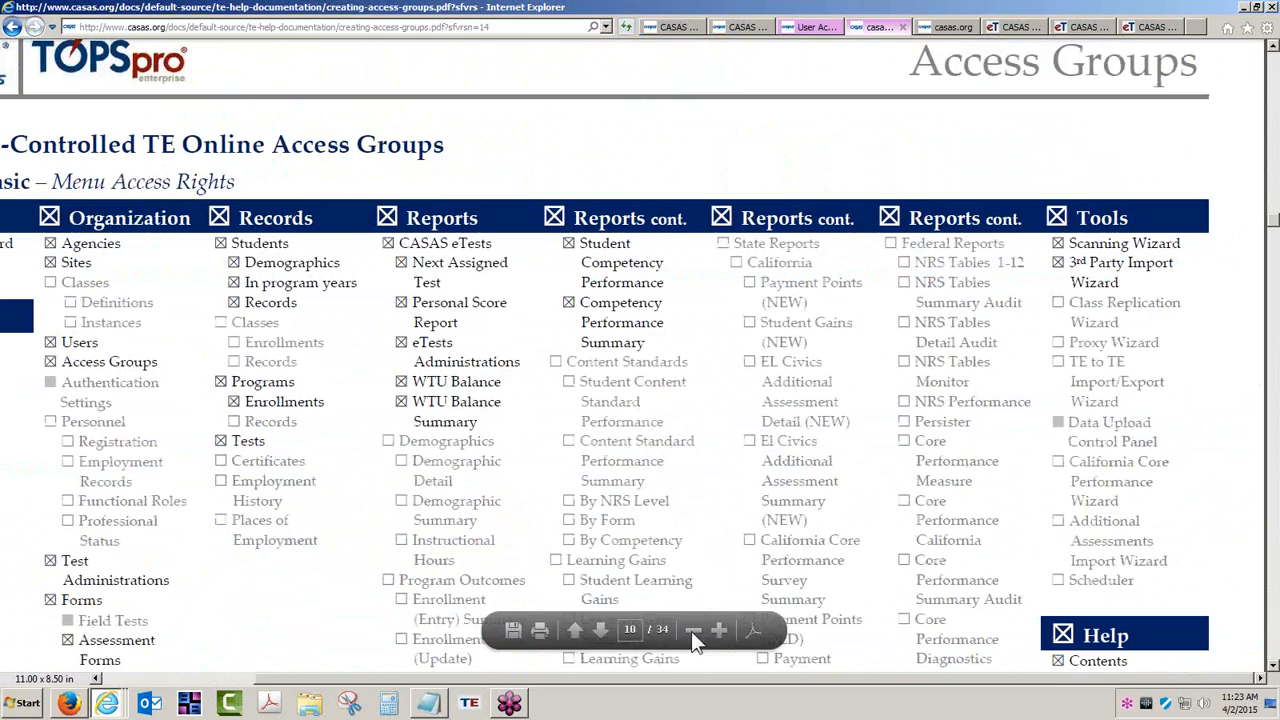
click(692, 630)
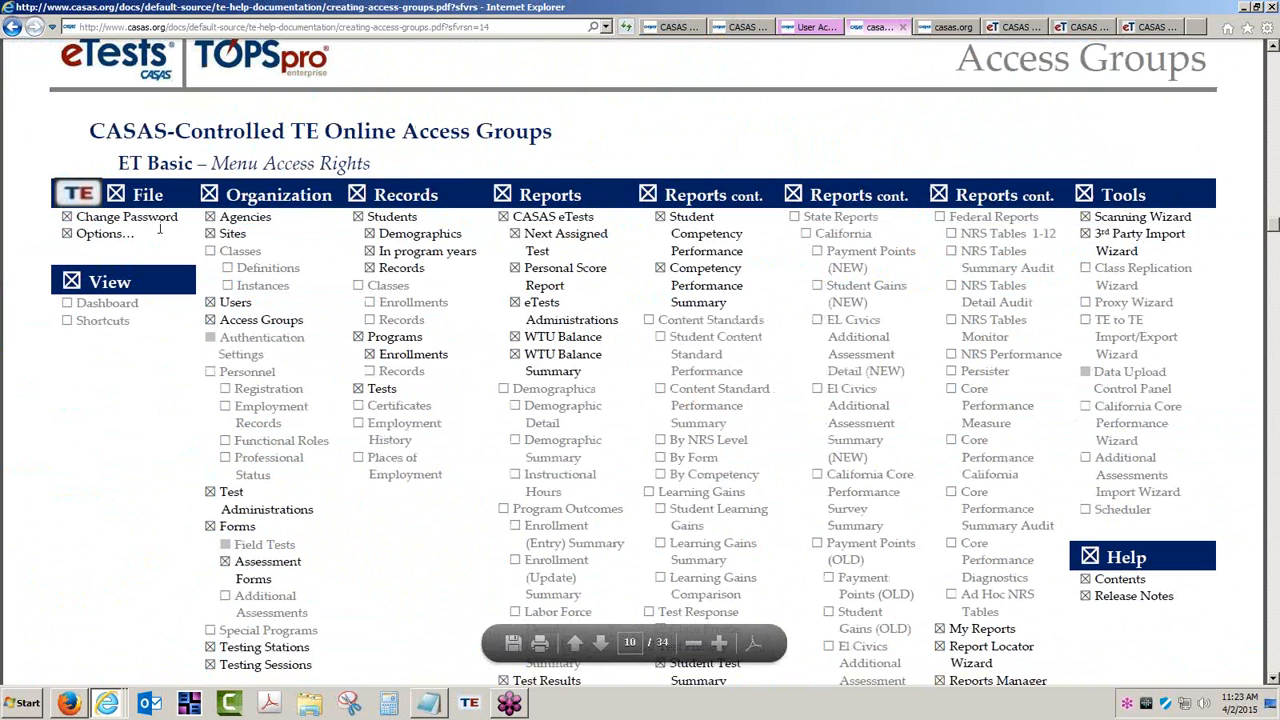
drag(90, 131, 406, 140)
drag(147, 163, 315, 163)
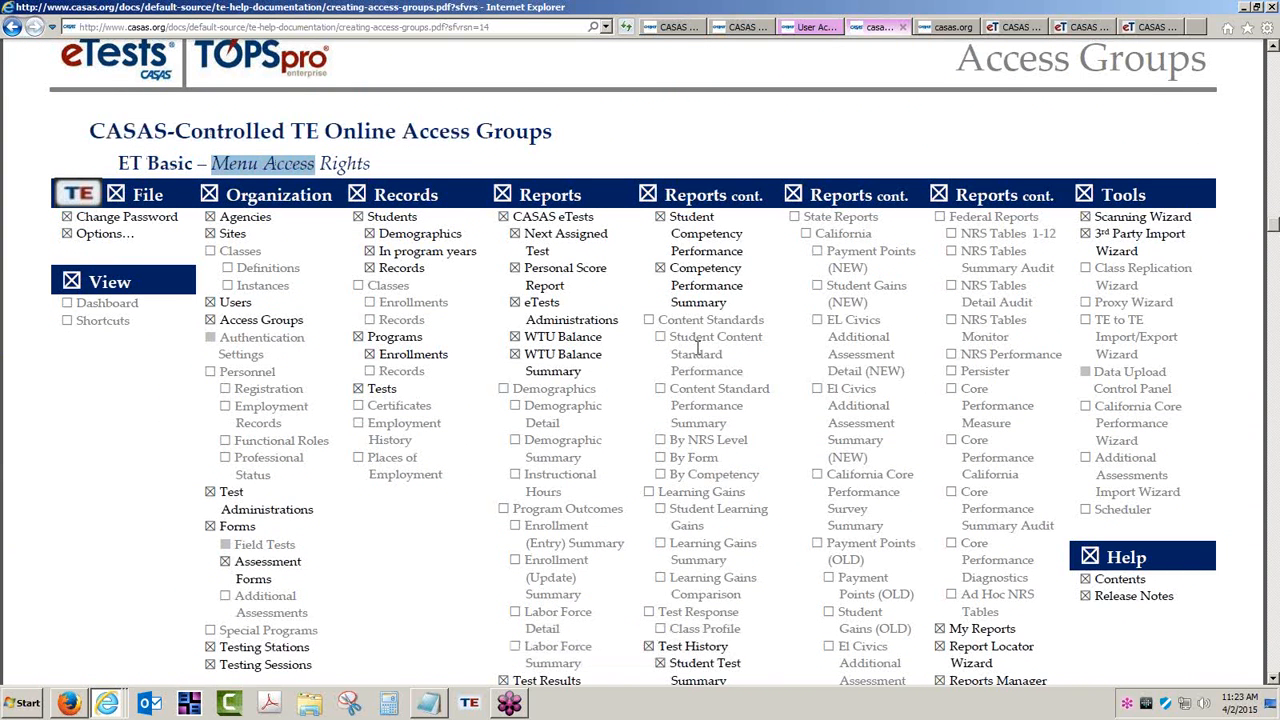
scroll(815, 428, down, 3)
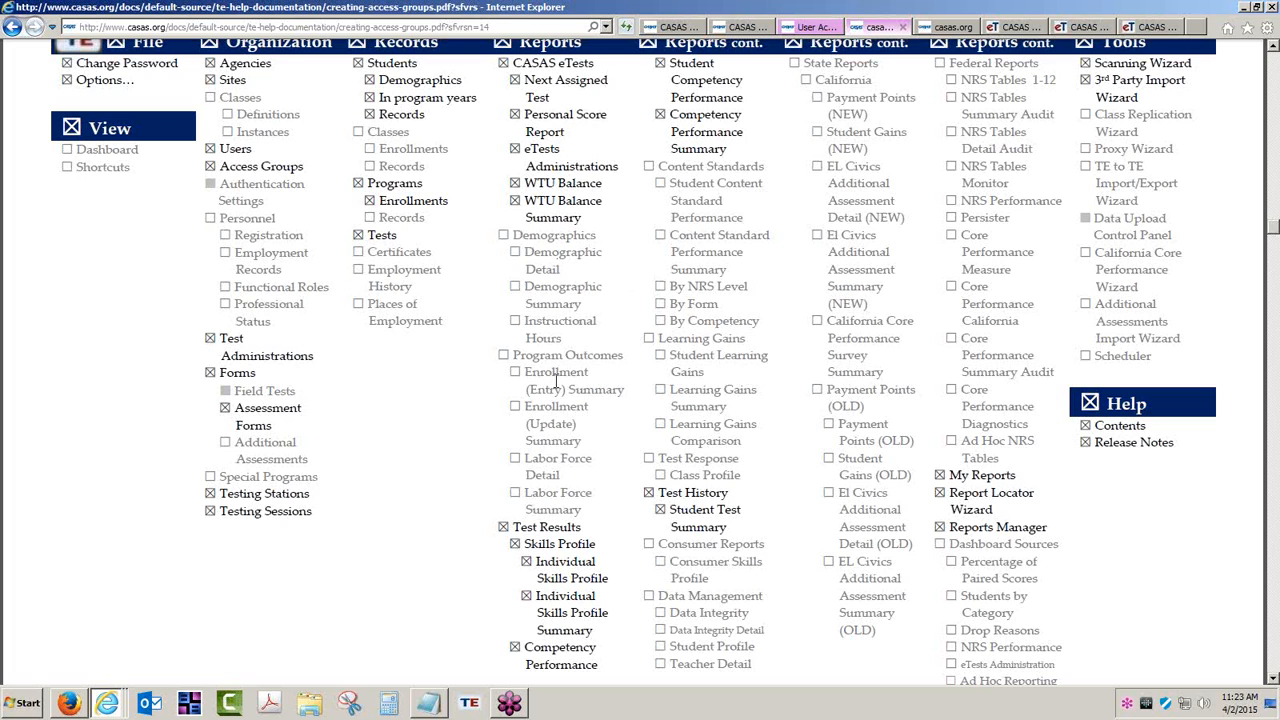
scroll(551, 498, down, 10)
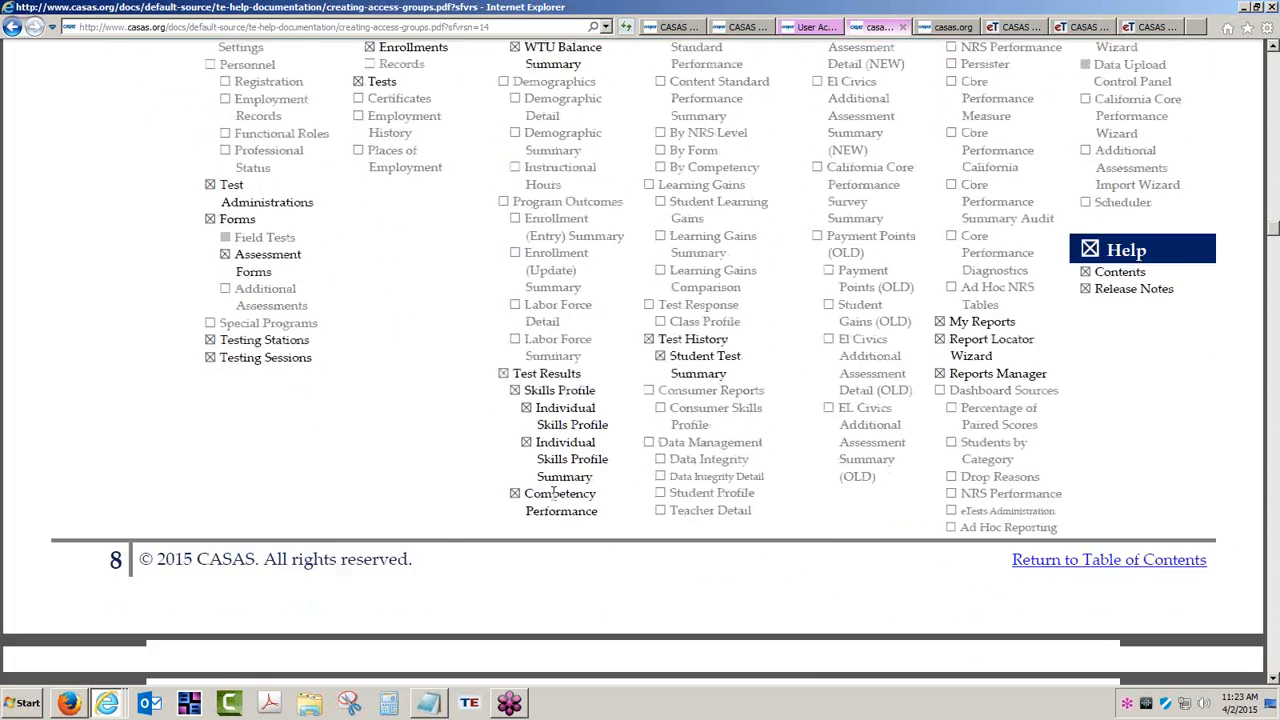
scroll(551, 498, up, 10)
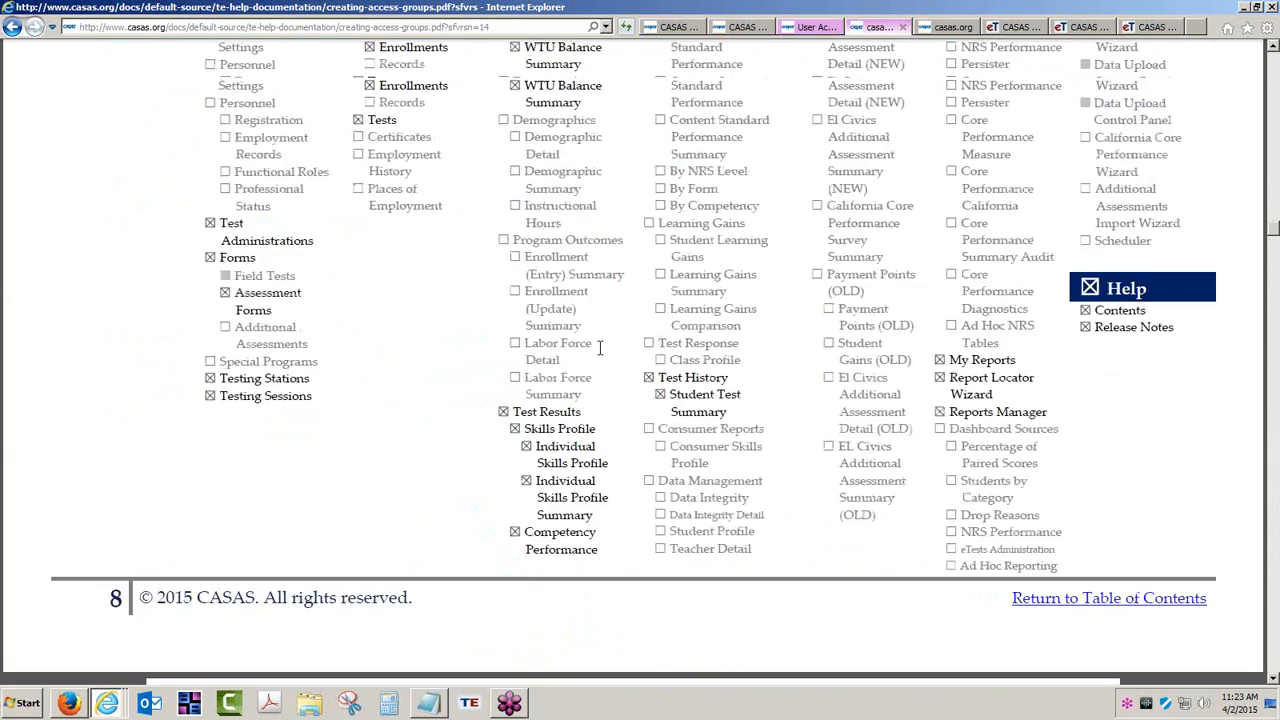
scroll(600, 347, down, 8)
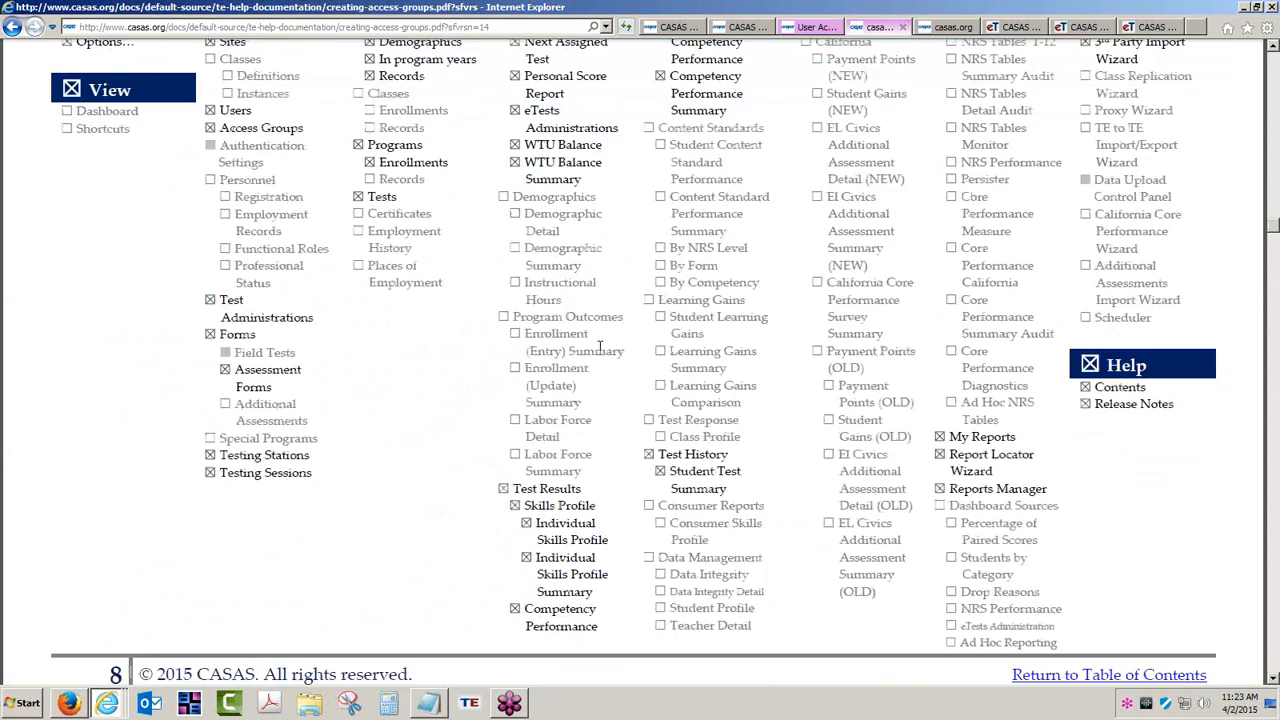
Examine the ET Basic data access rights page, covering container, personal information and record type rights.
scroll(600, 347, down, 9)
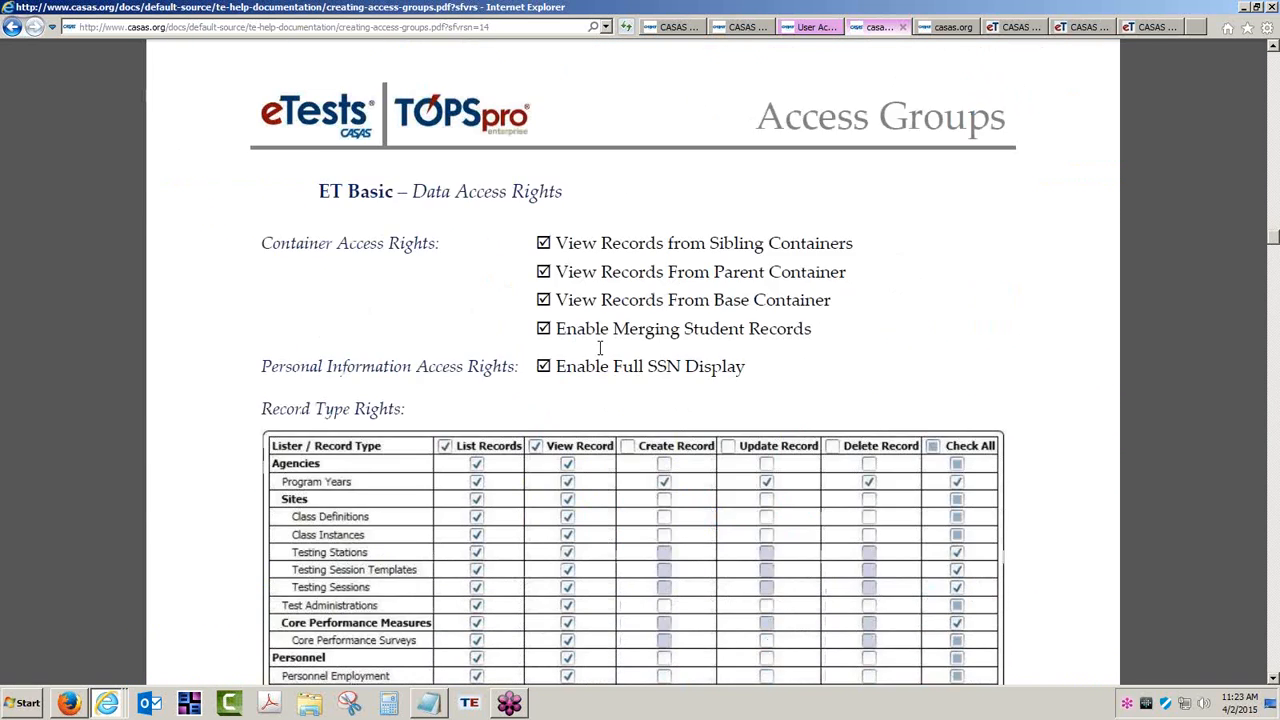
scroll(621, 433, down, 2)
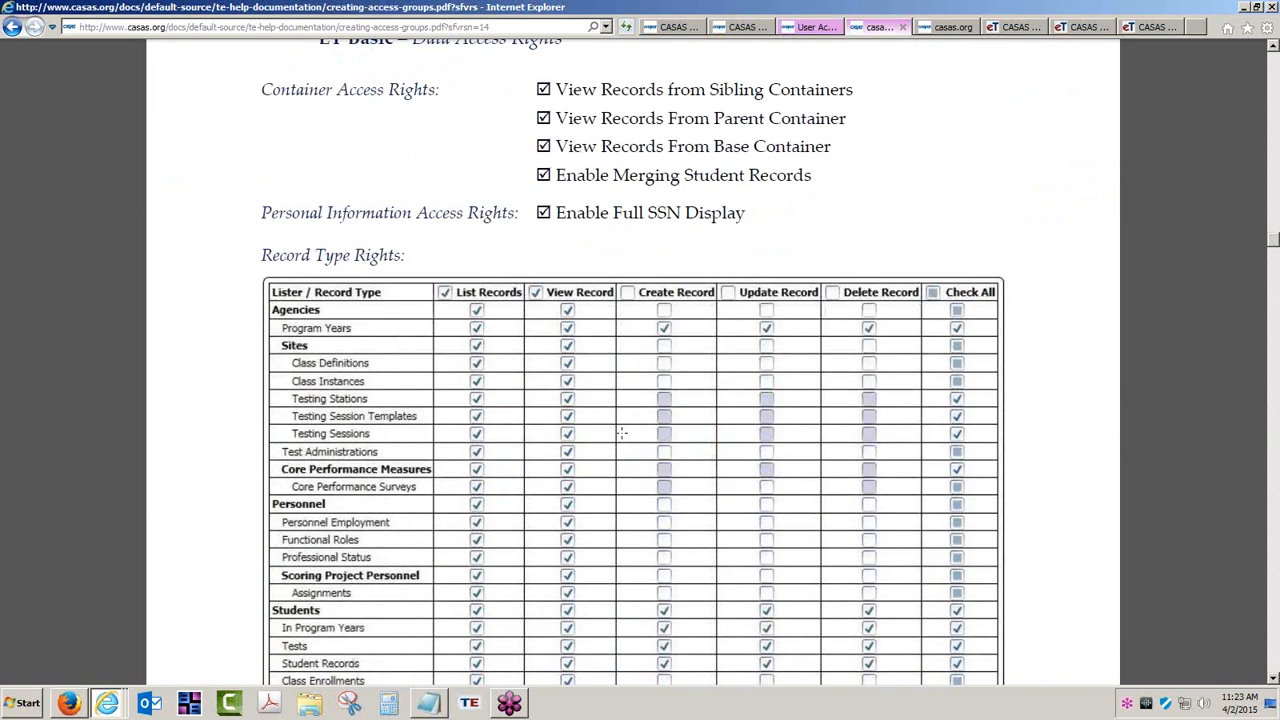
scroll(621, 433, down, 1)
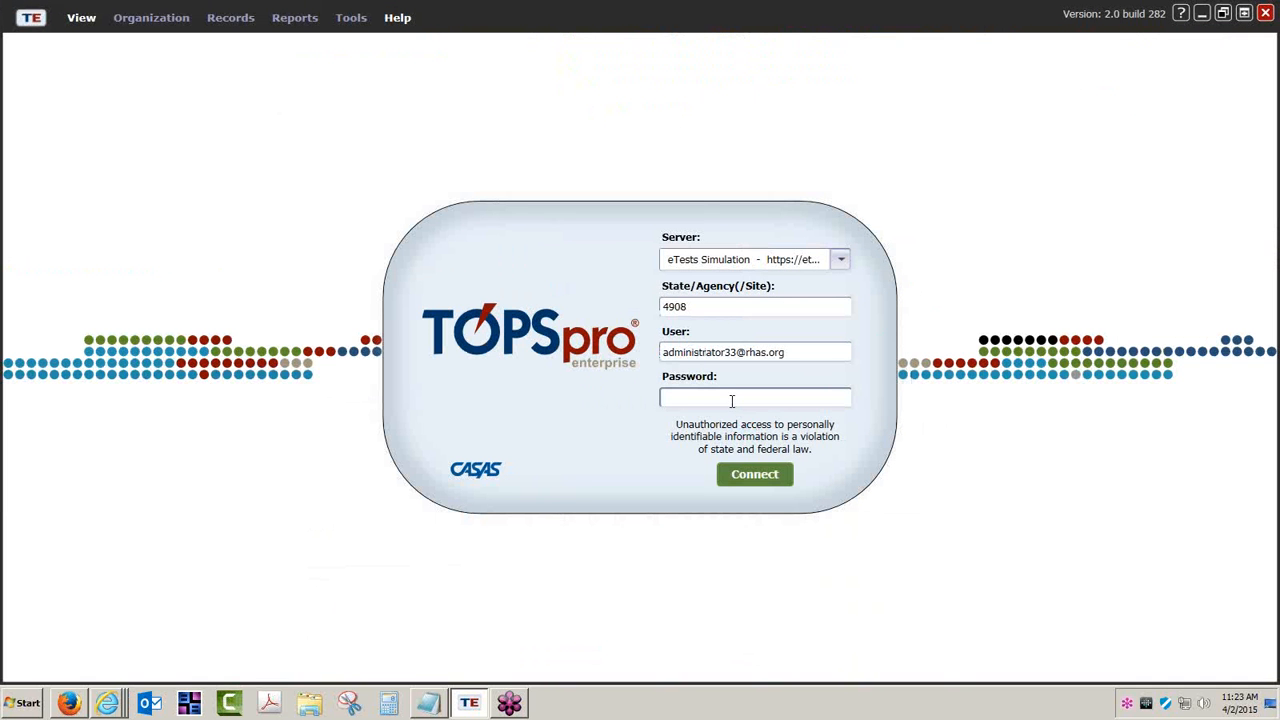
Switch to TOPSpro Enterprise and log in to the eTests Simulation server with the account password.
text(*****)
key(Return)
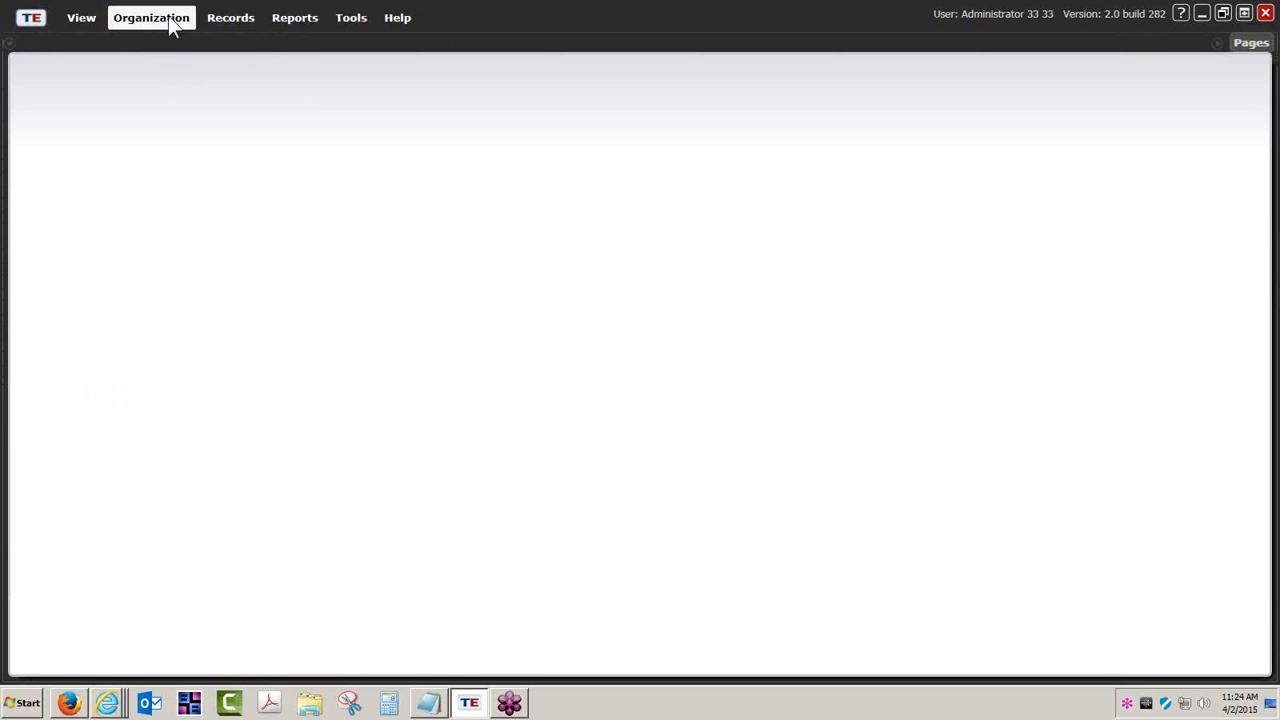
Open the organization's Access Groups list and widen its Group Name and Container columns to show the full text.
click(171, 27)
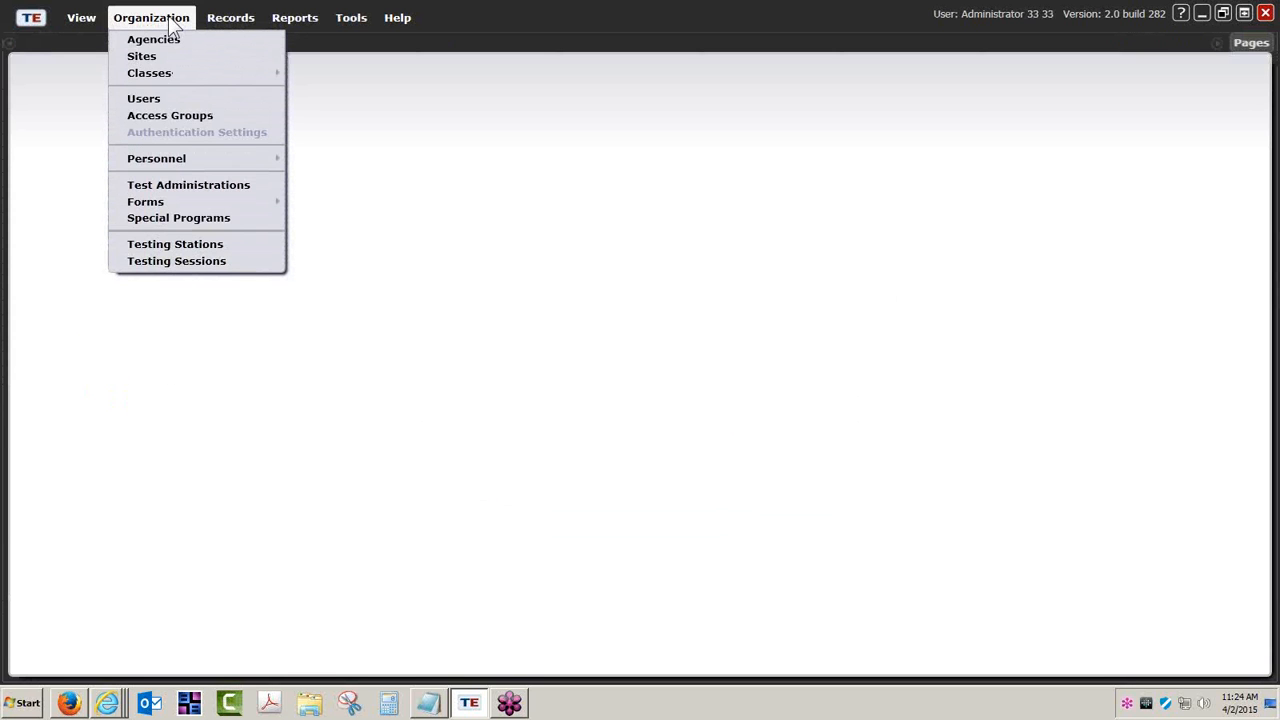
click(174, 116)
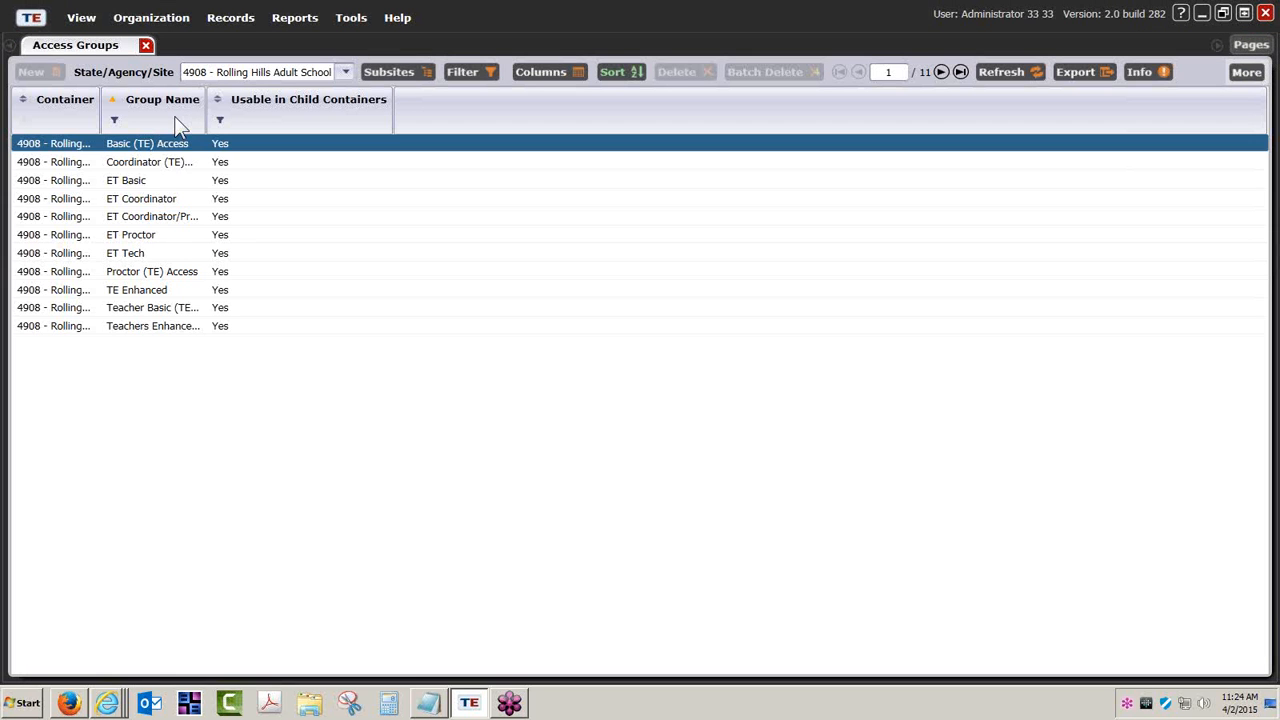
drag(206, 117, 293, 122)
drag(100, 119, 186, 121)
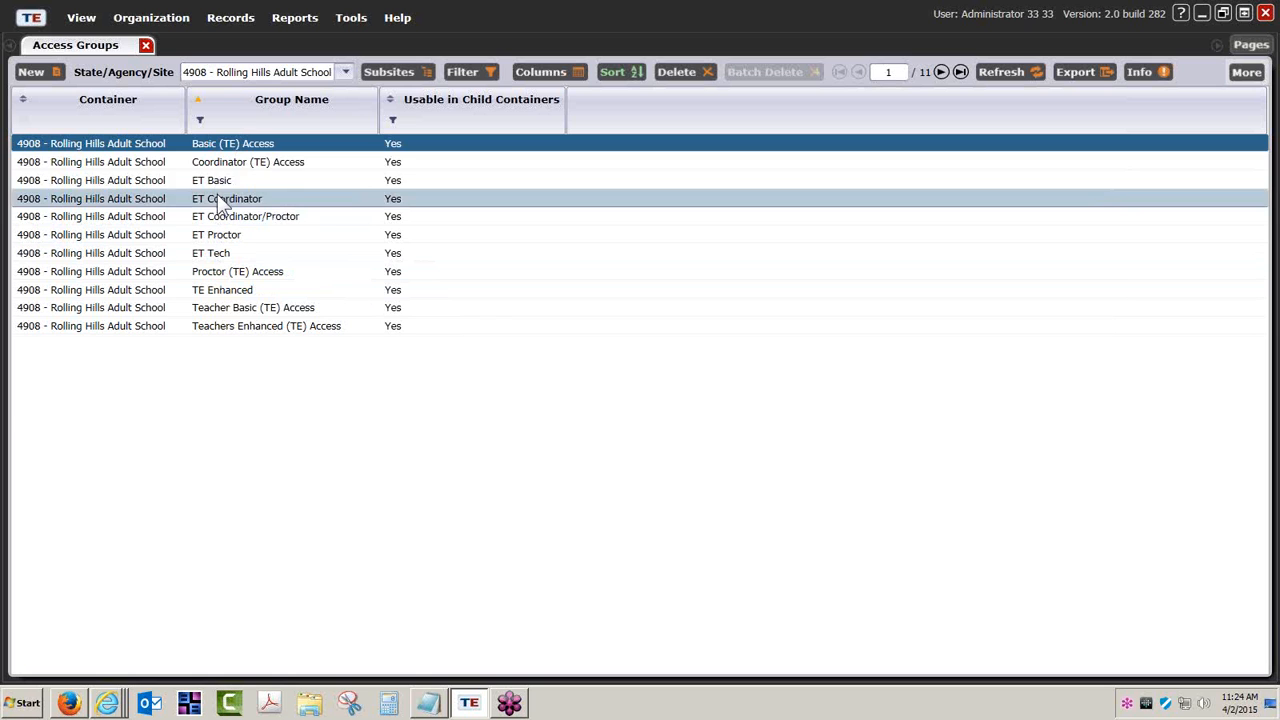
Open the Basic (TE) Access group and make its Access Group Identification and Menu Access Rights sections editable.
double_click(253, 150)
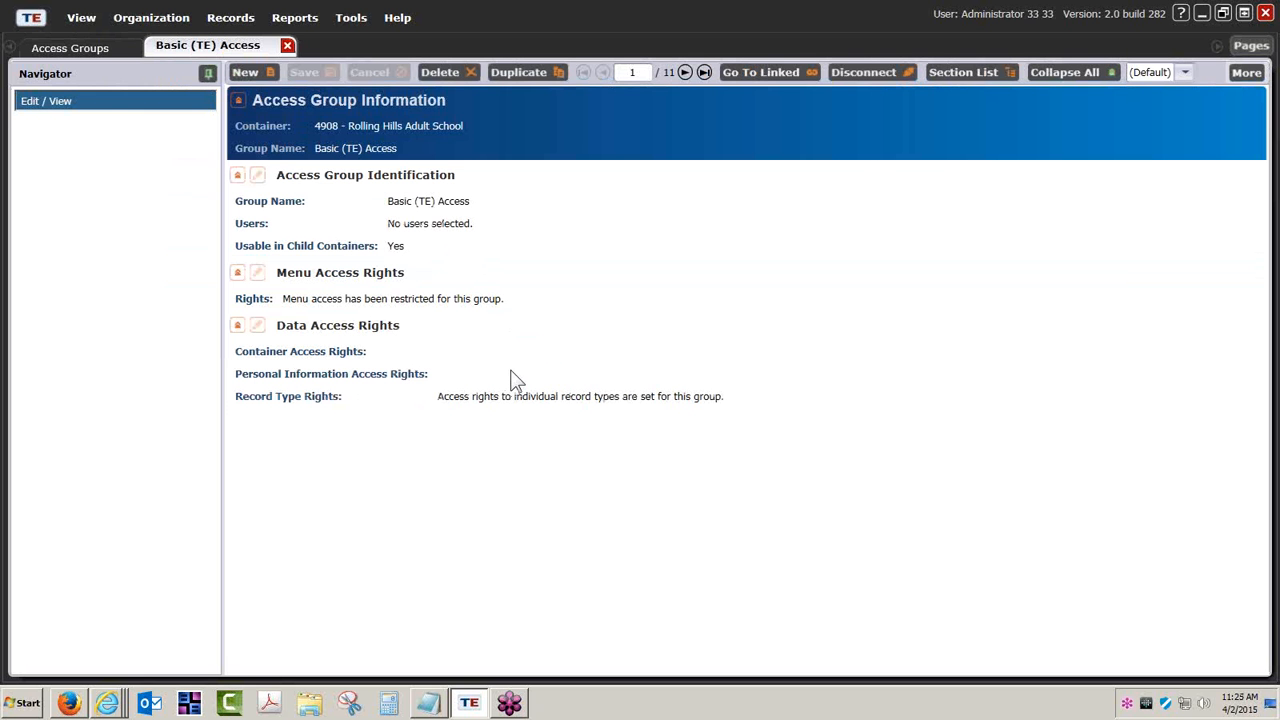
click(257, 176)
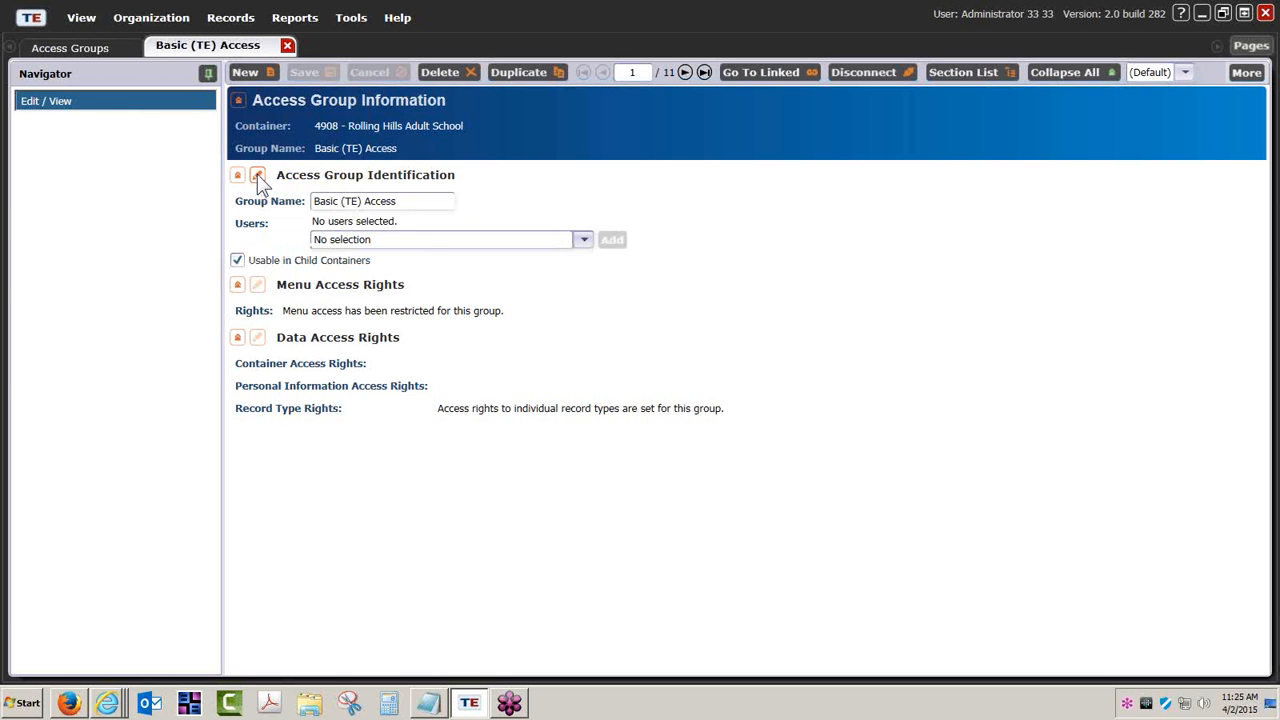
click(257, 174)
click(257, 272)
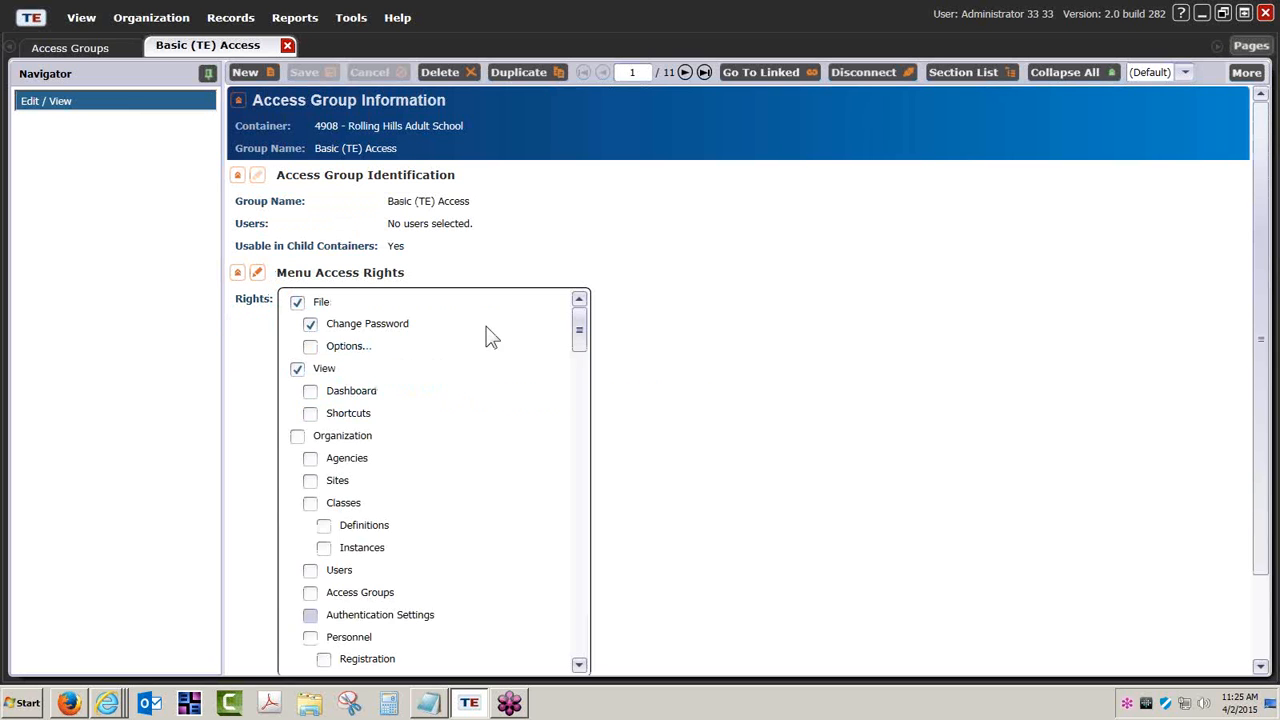
scroll(689, 326, down, 2)
scroll(660, 252, up, 2)
click(257, 174)
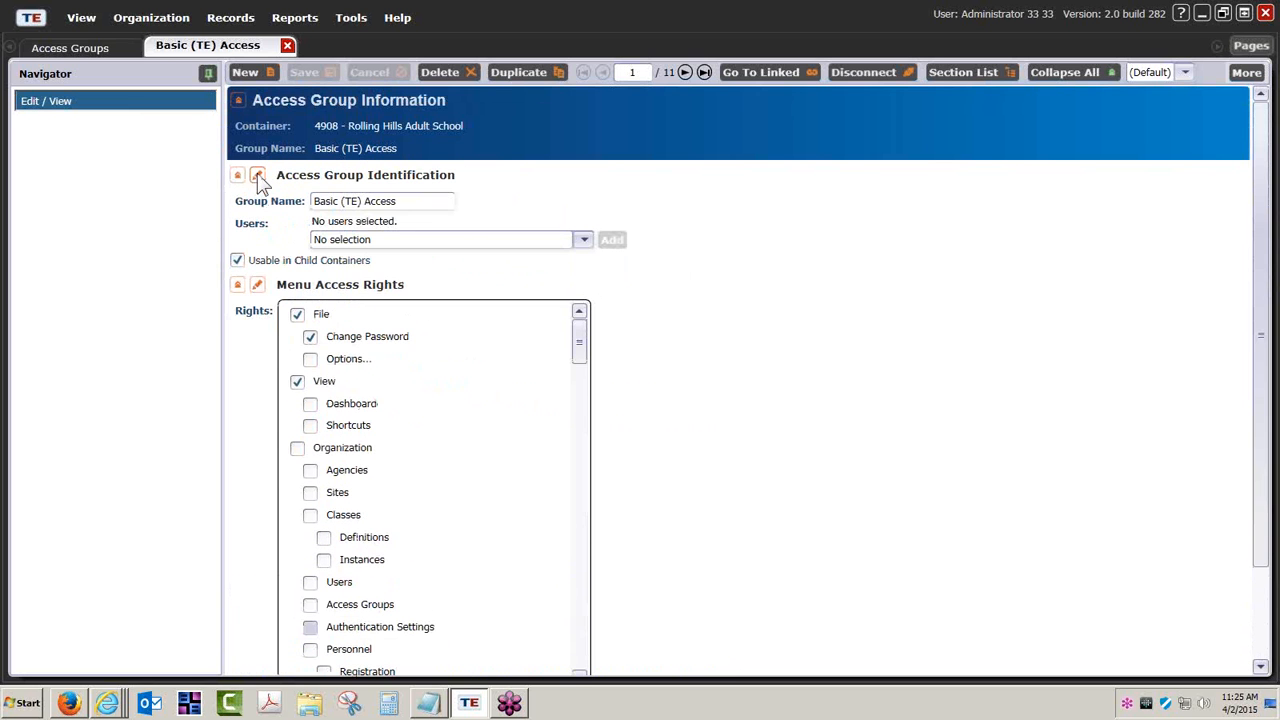
Highlight the Basic (TE) Access group name and switch the Shortcuts menu right on and back off.
drag(403, 200, 297, 214)
click(414, 200)
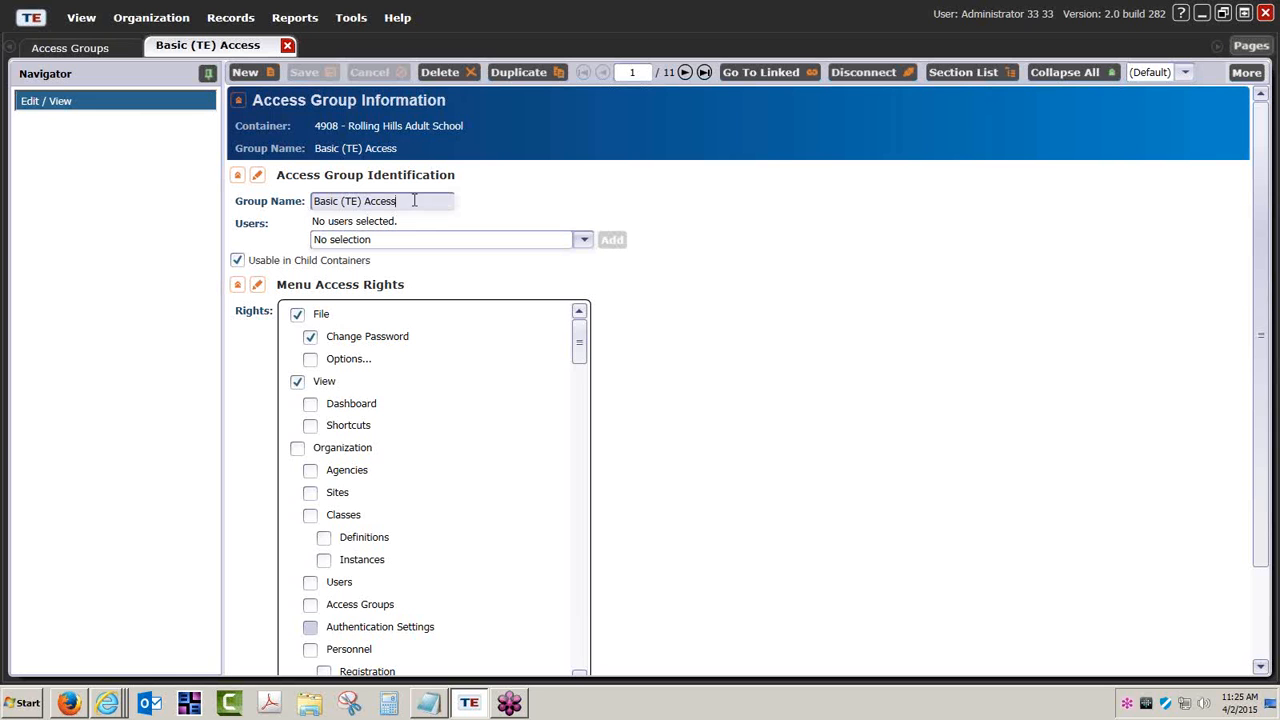
drag(414, 201, 283, 214)
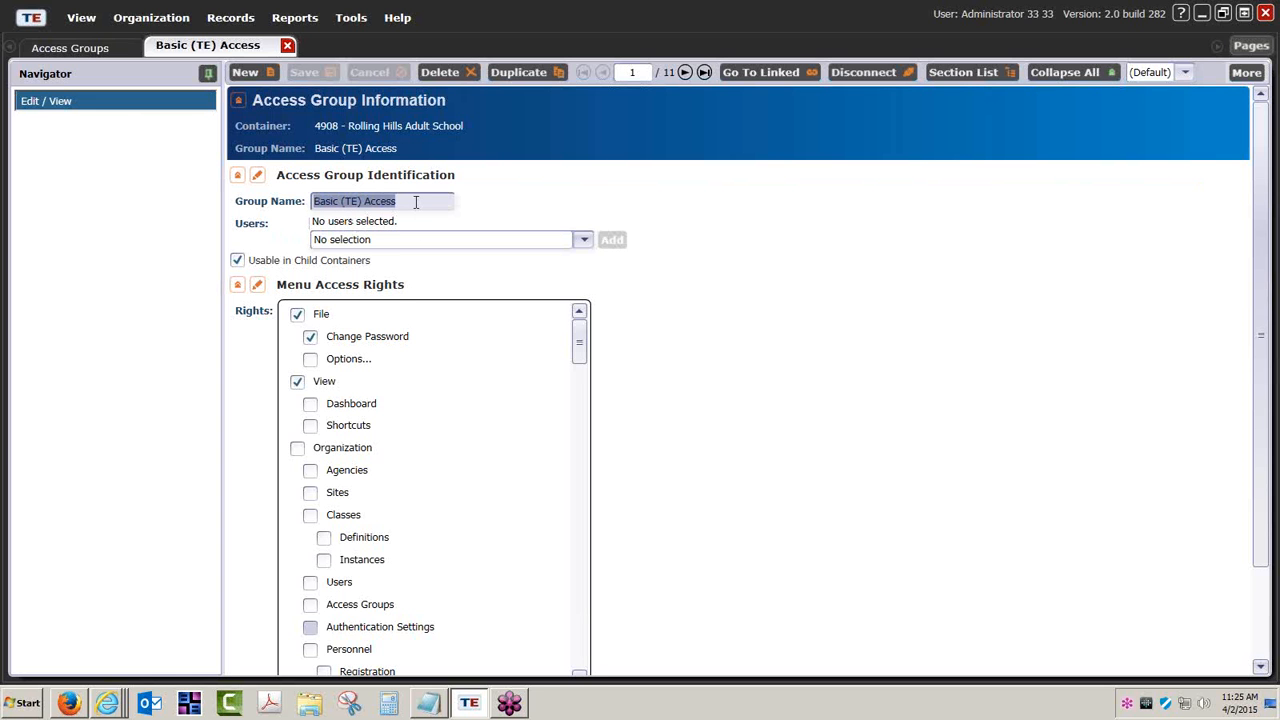
click(310, 426)
click(310, 427)
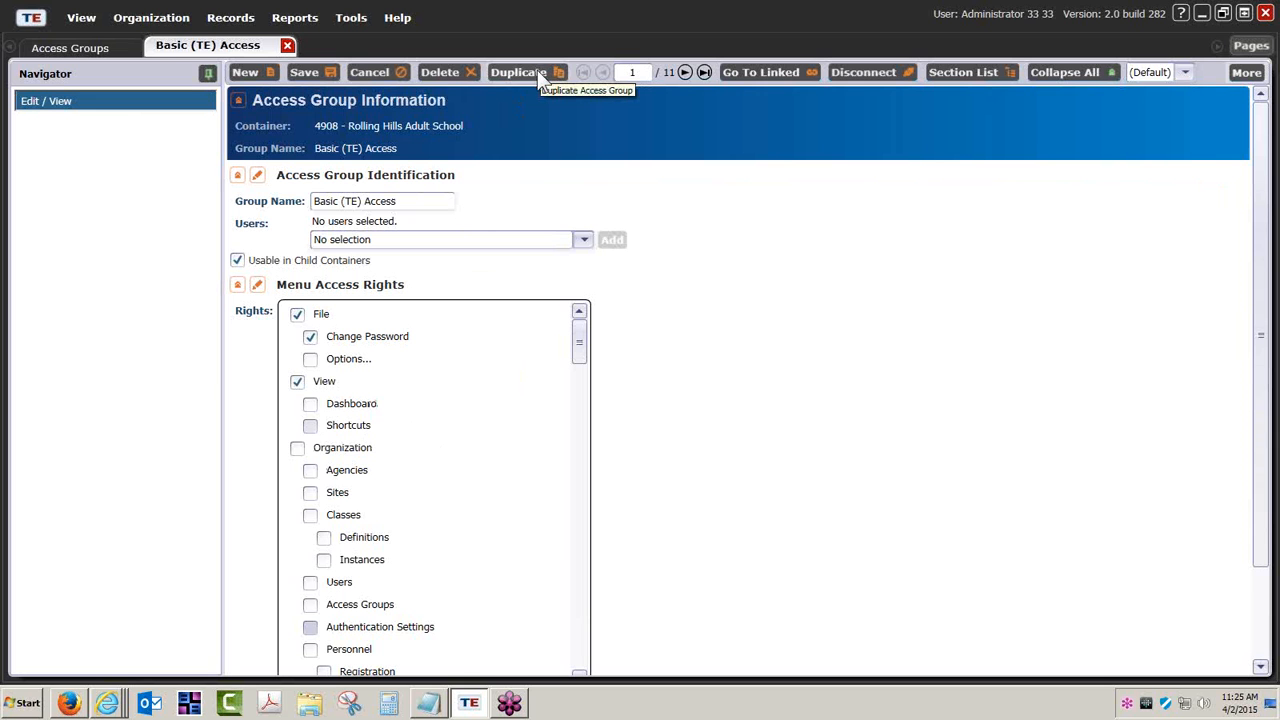
drag(436, 199, 265, 223)
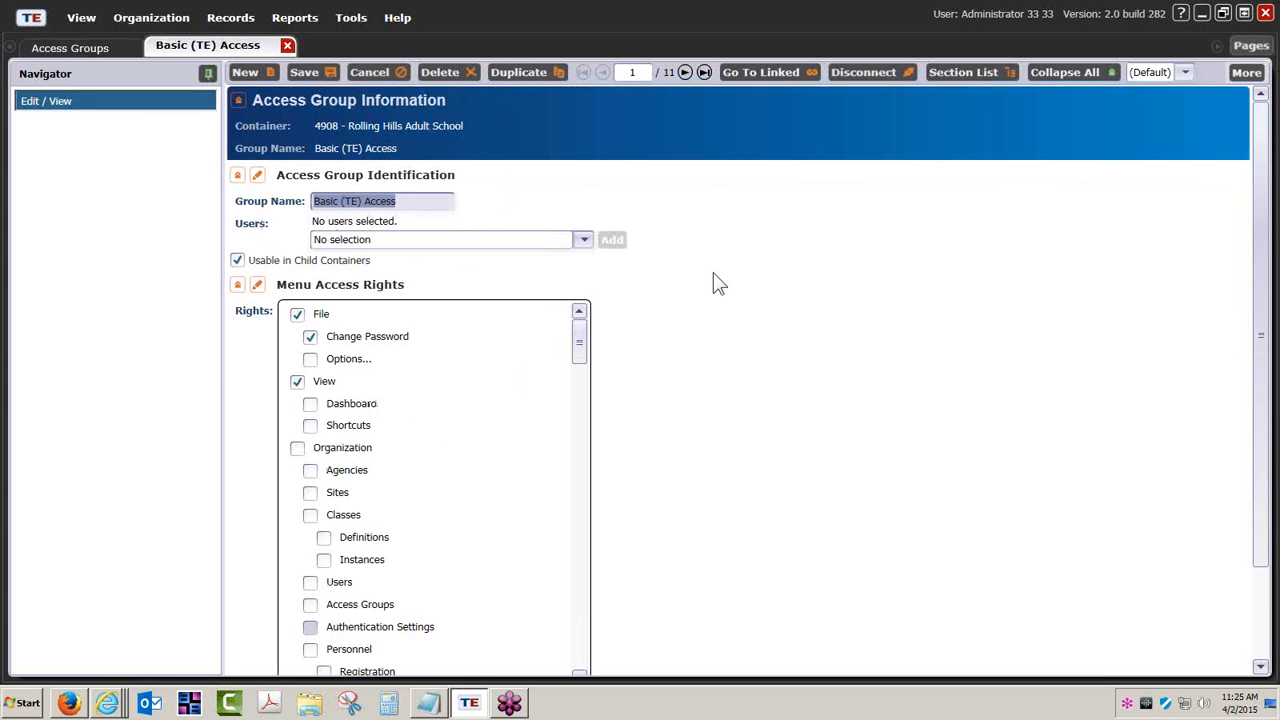
click(838, 343)
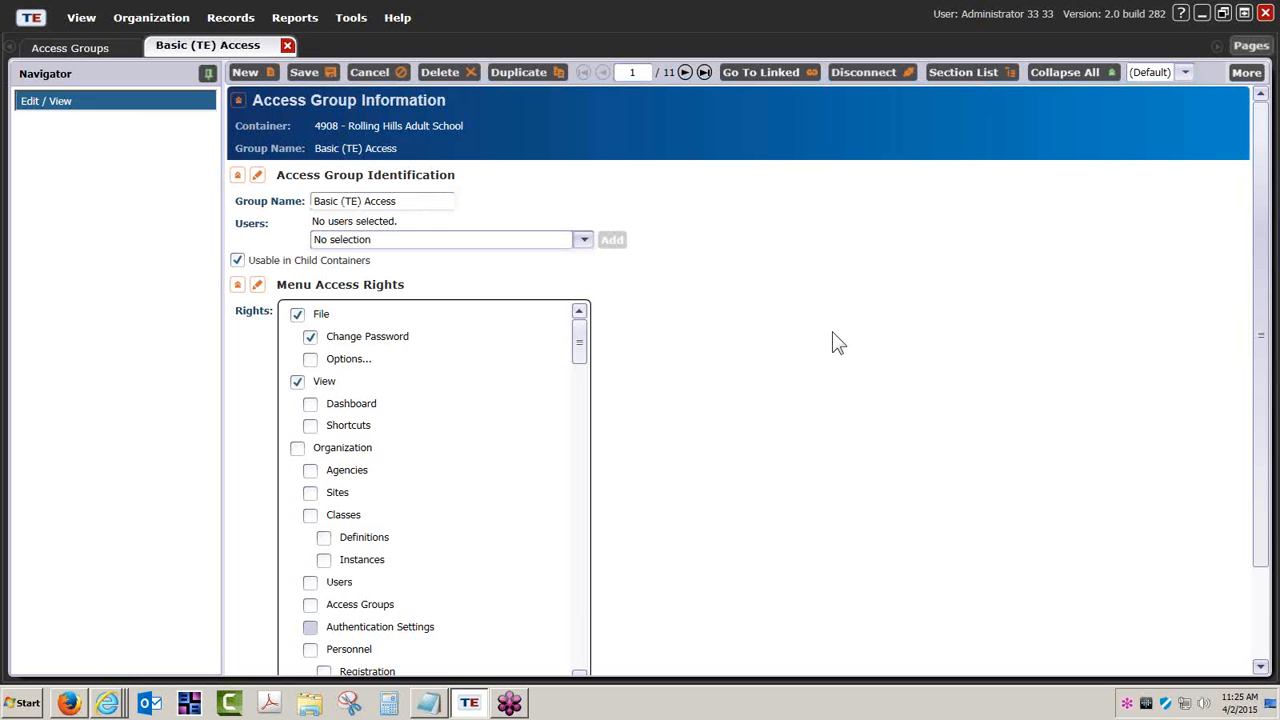
Browse the users available for the Basic (TE) Access group, including in the full user lister, and cancel the pick.
click(585, 242)
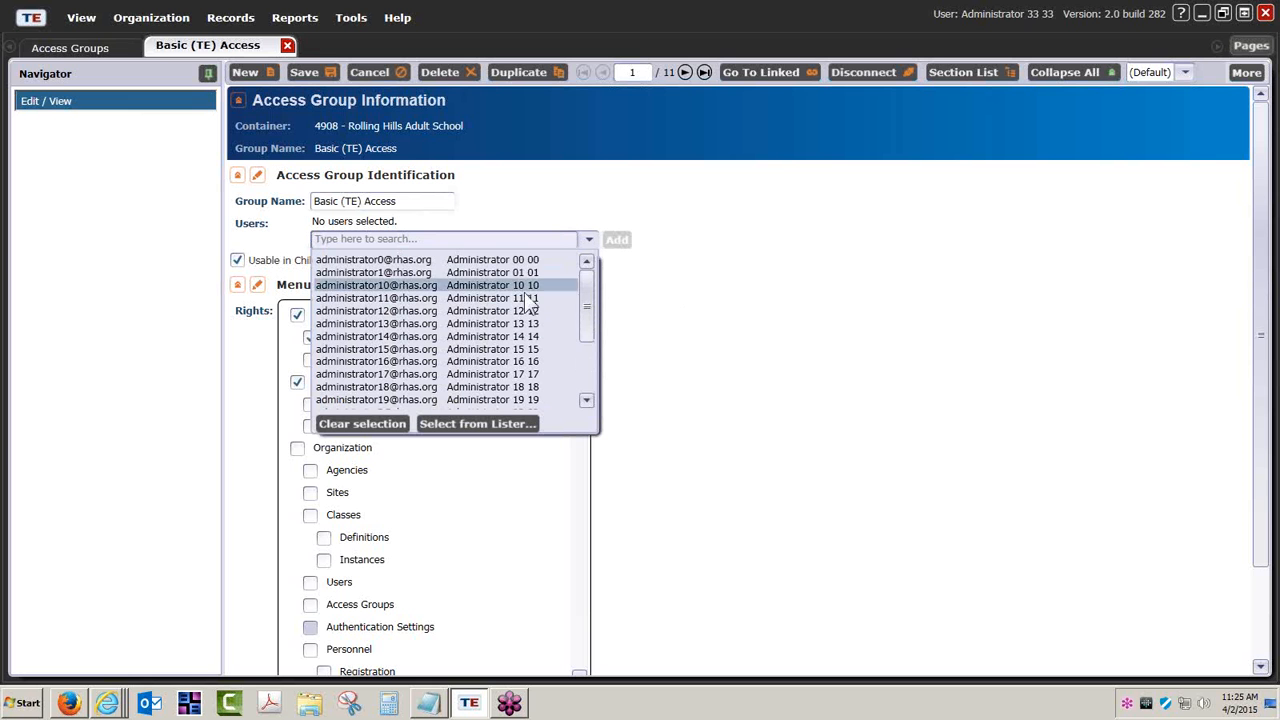
drag(585, 333, 583, 288)
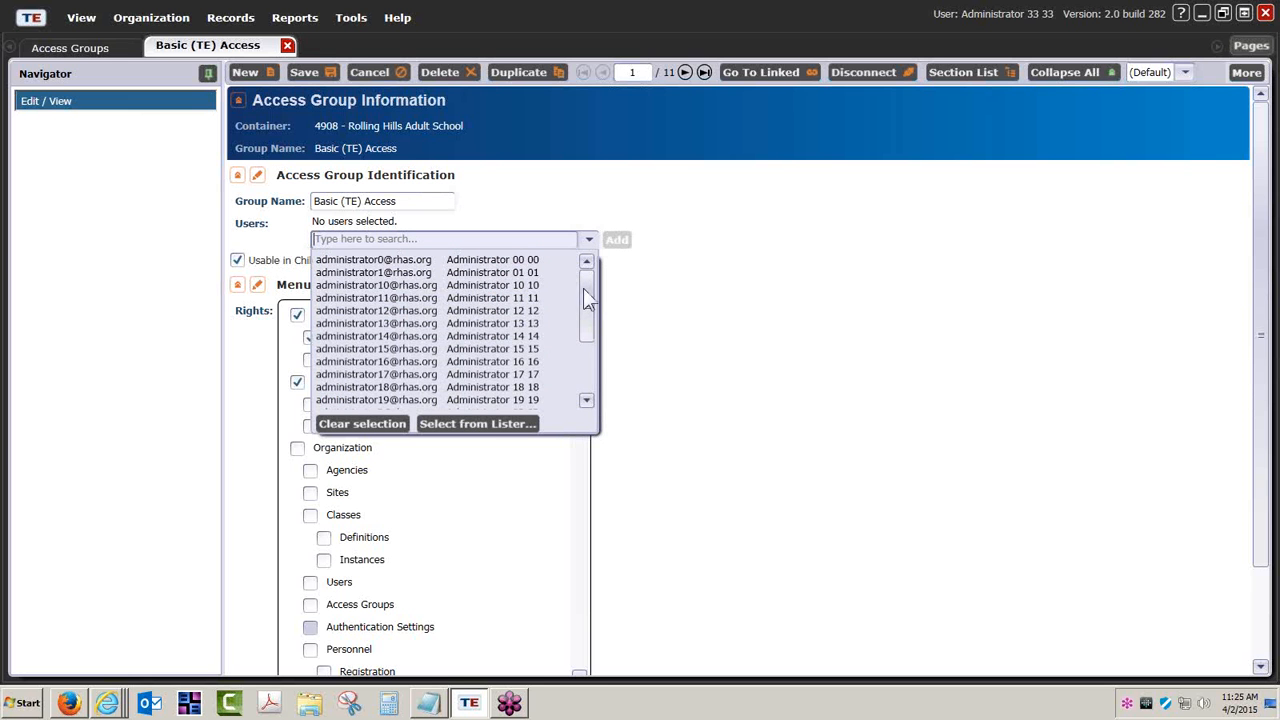
click(478, 424)
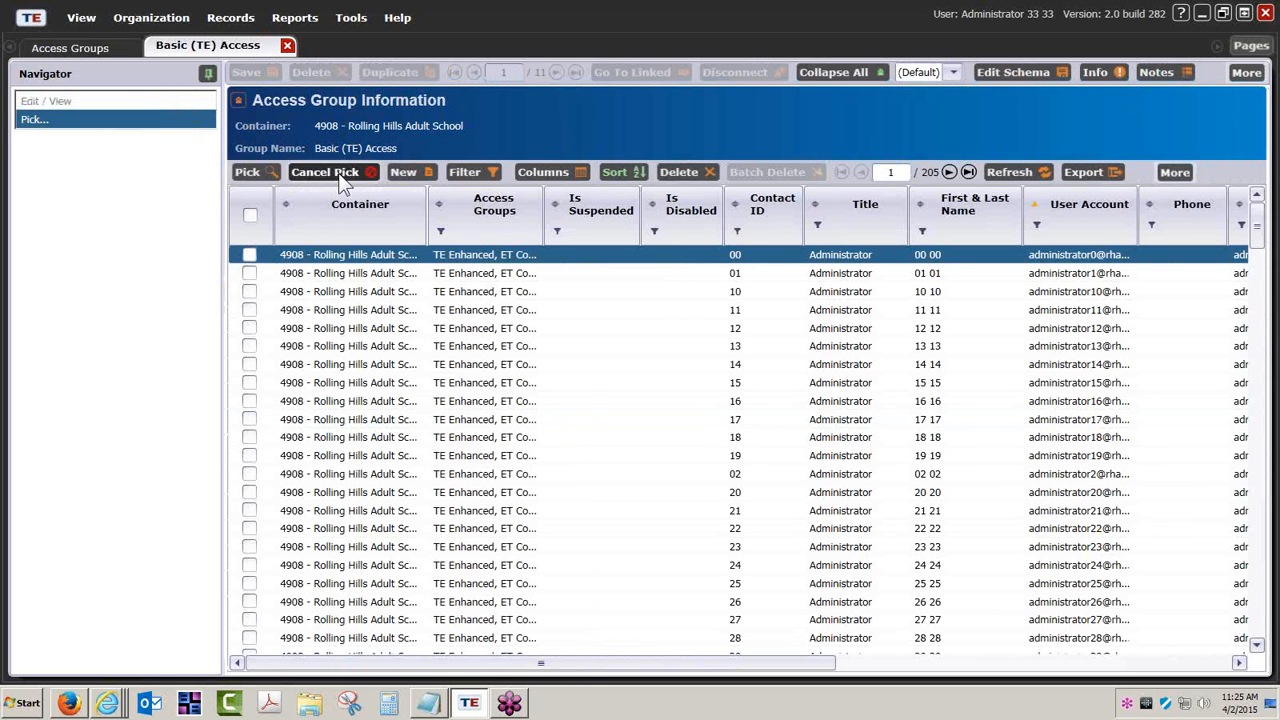
click(340, 174)
Review the Basic (TE) Access group's menu access rights from File through Records and Tools to Help.
scroll(1020, 430, down, 1)
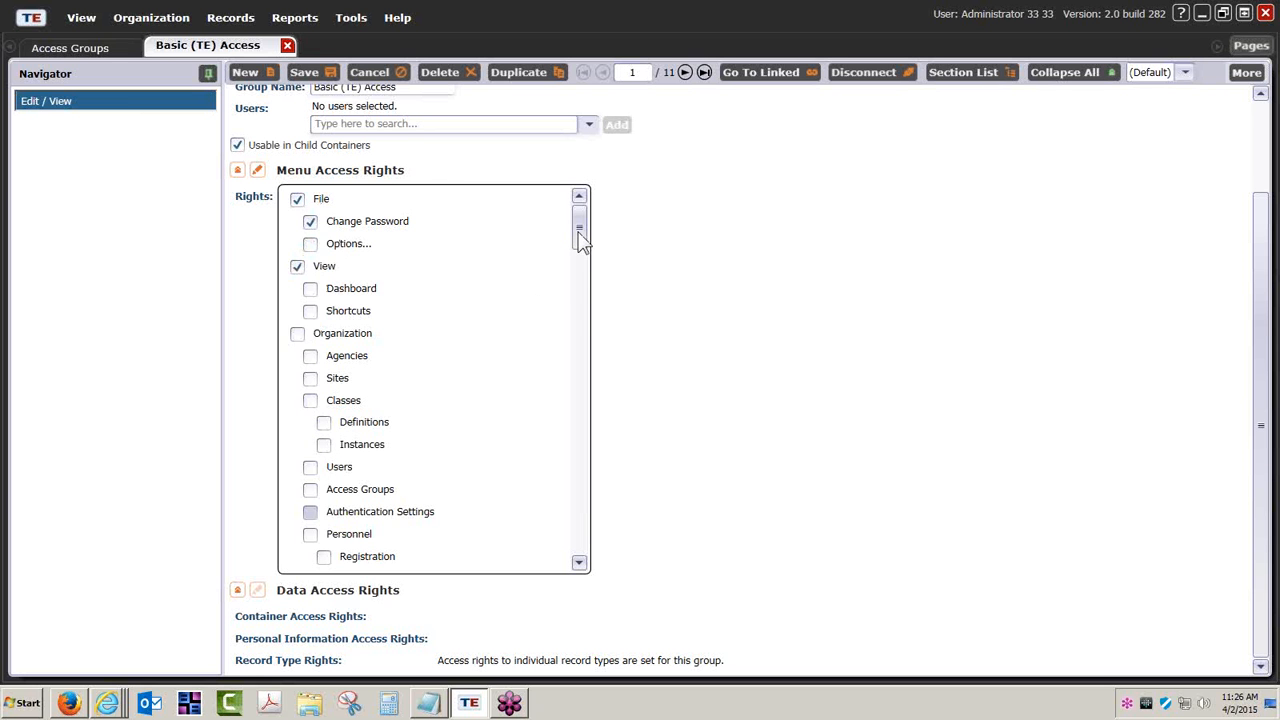
drag(581, 243, 587, 312)
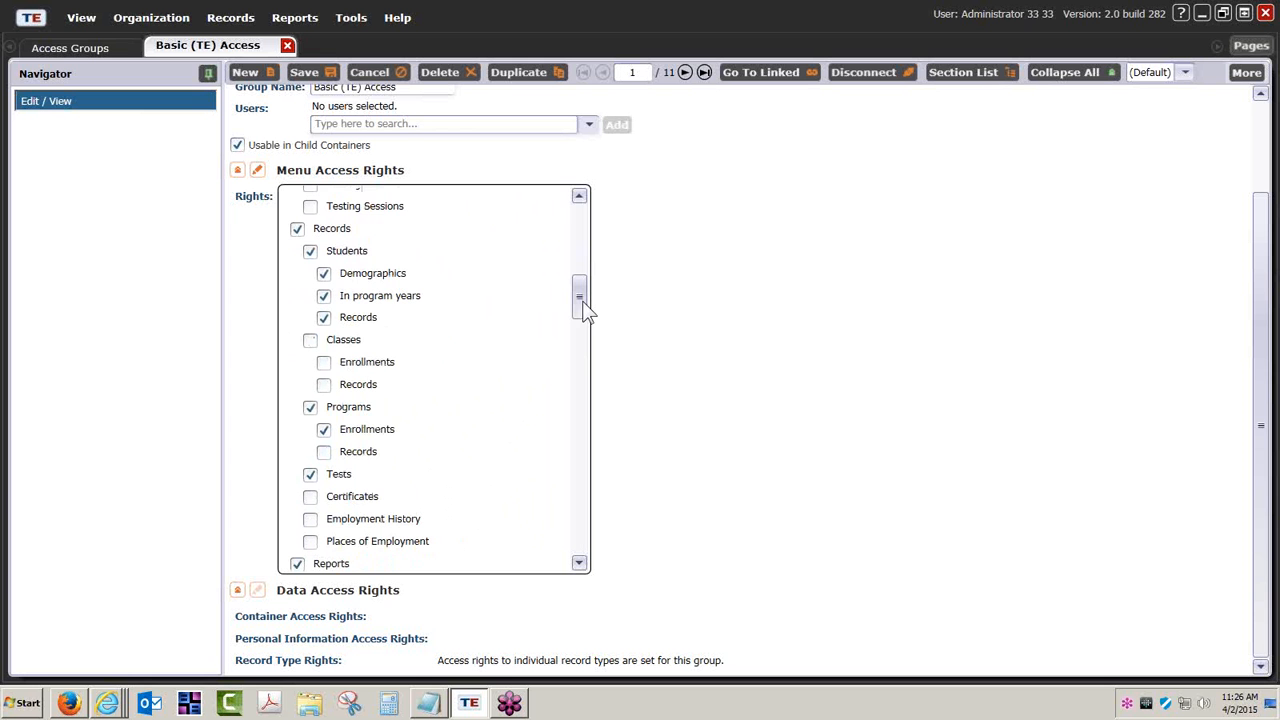
drag(583, 310, 595, 546)
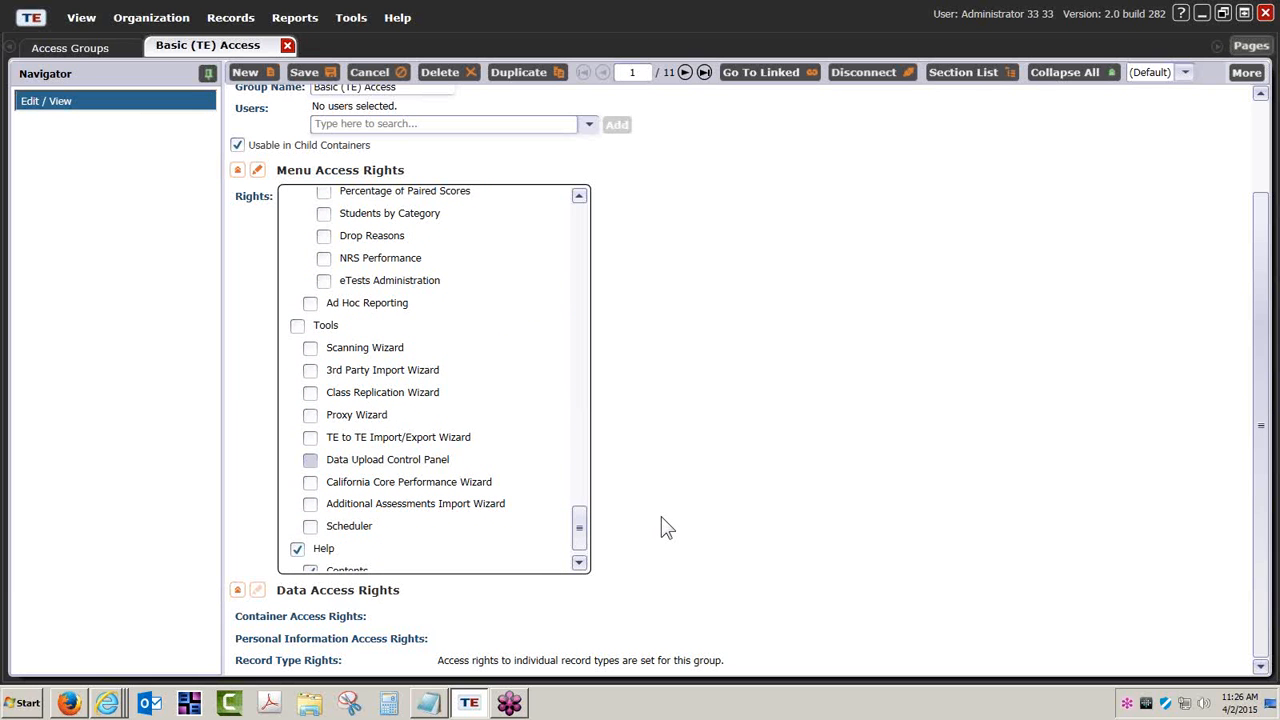
Collapse the Menu Access Rights section, open Data Access Rights for editing and review the whole record type rights table.
click(237, 171)
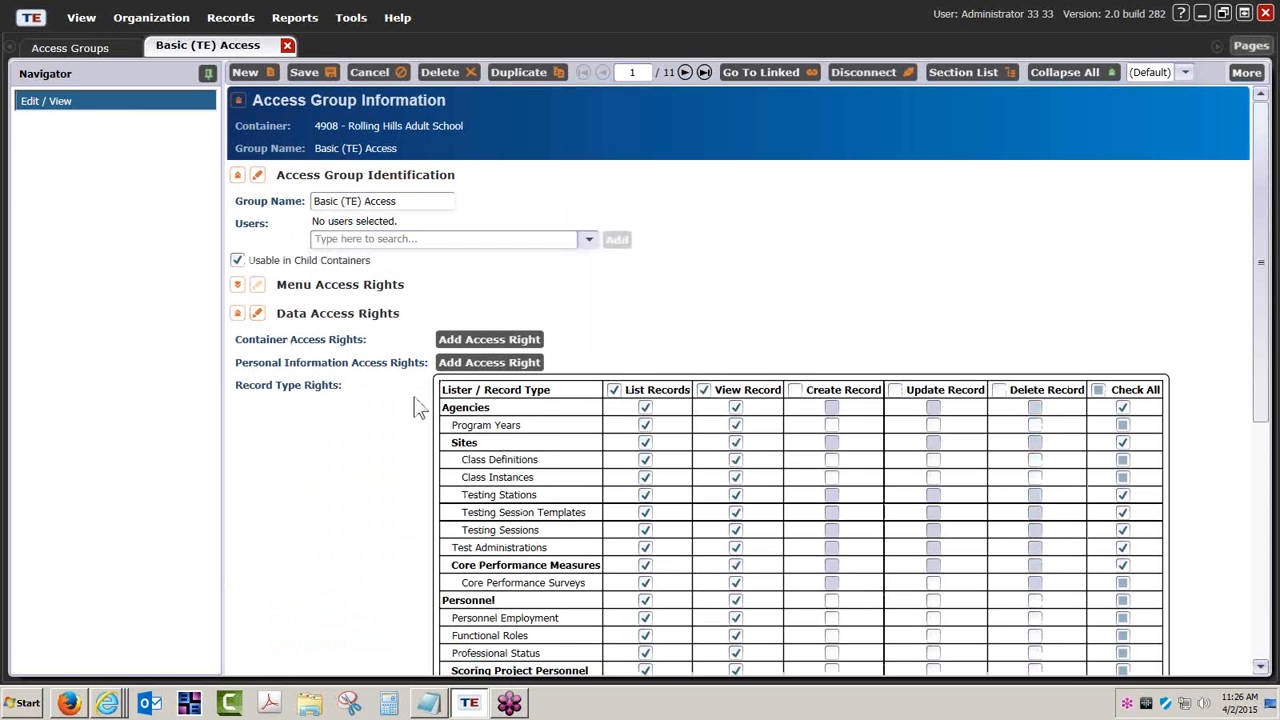
scroll(418, 408, down, 3)
scroll(418, 408, down, 1)
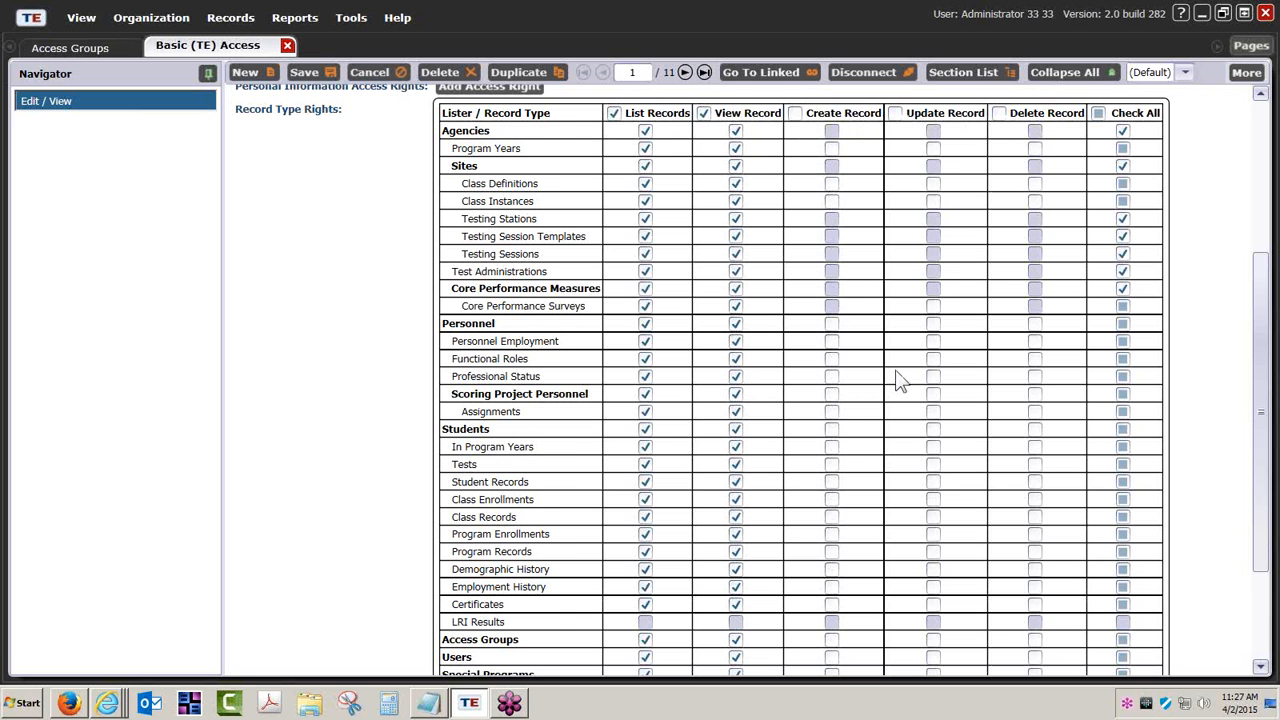
scroll(897, 378, down, 3)
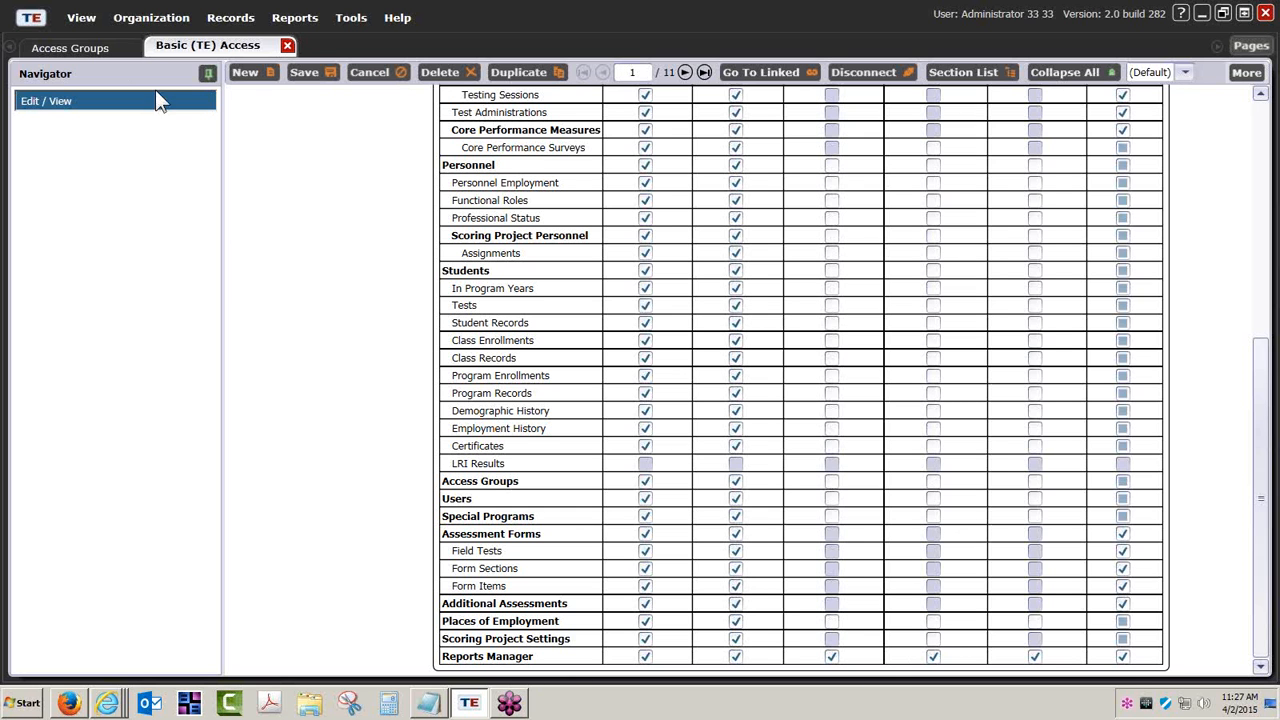
Open the TE Enhanced access group from the access groups list, discarding the changes to Basic (TE) Access.
click(116, 46)
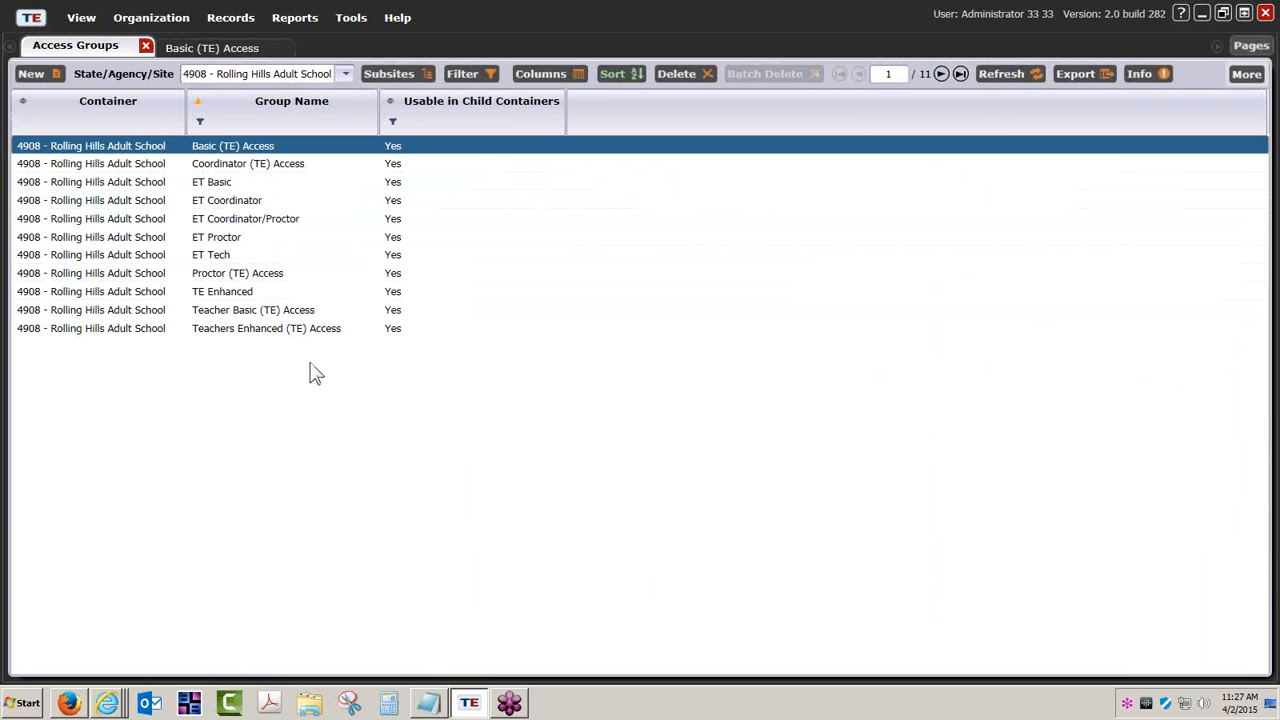
double_click(215, 291)
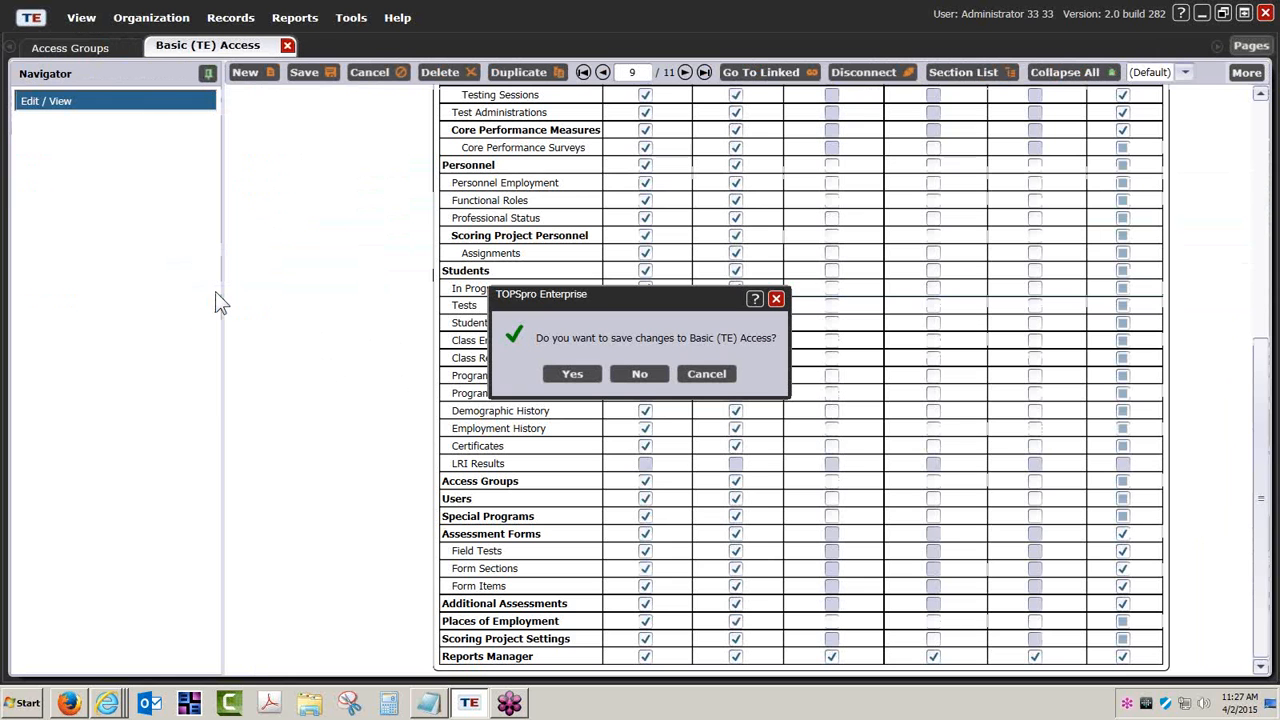
click(641, 373)
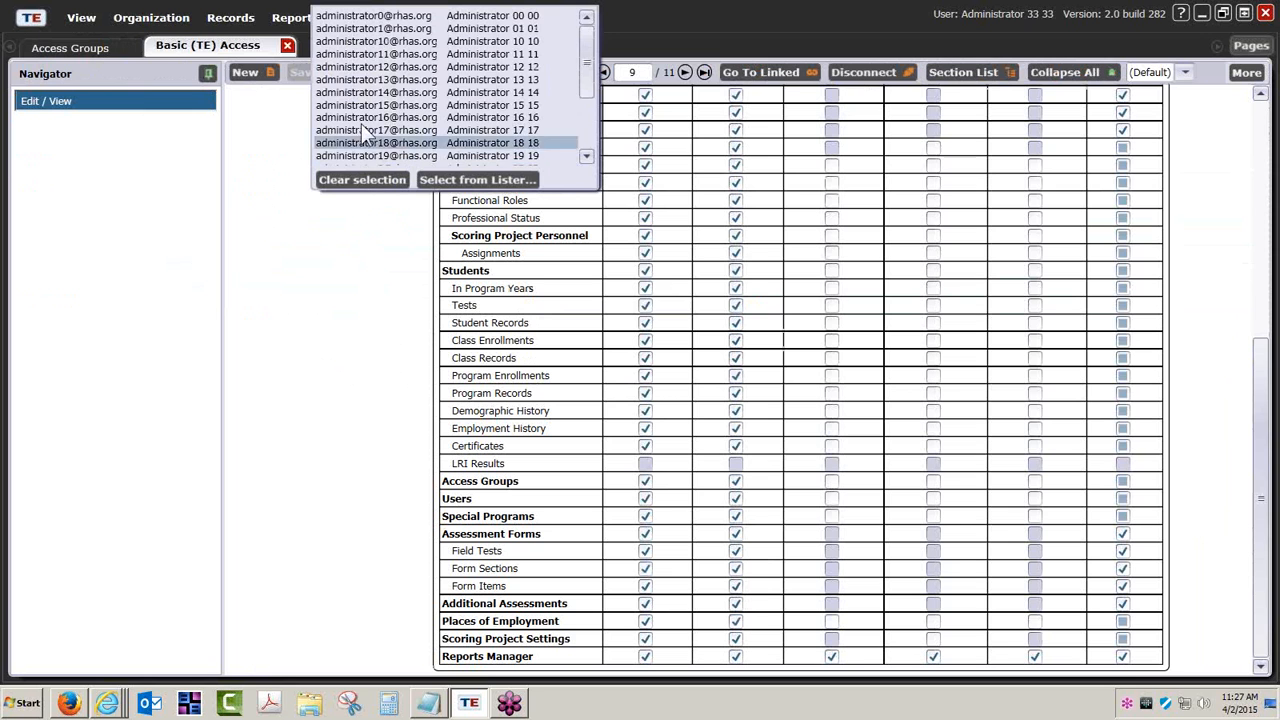
click(287, 46)
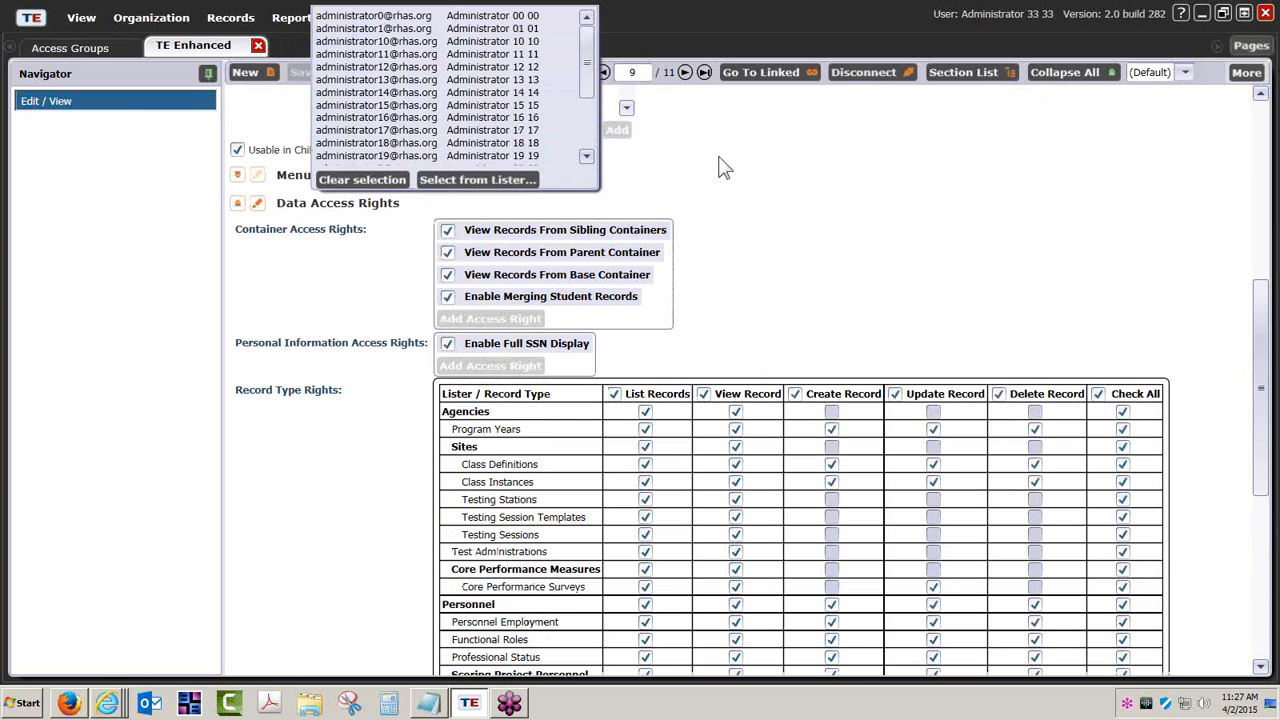
Dismiss the leftover user pick list by choosing a user and collapse the TE Enhanced group's Access Group Identification section.
scroll(337, 320, up, 3)
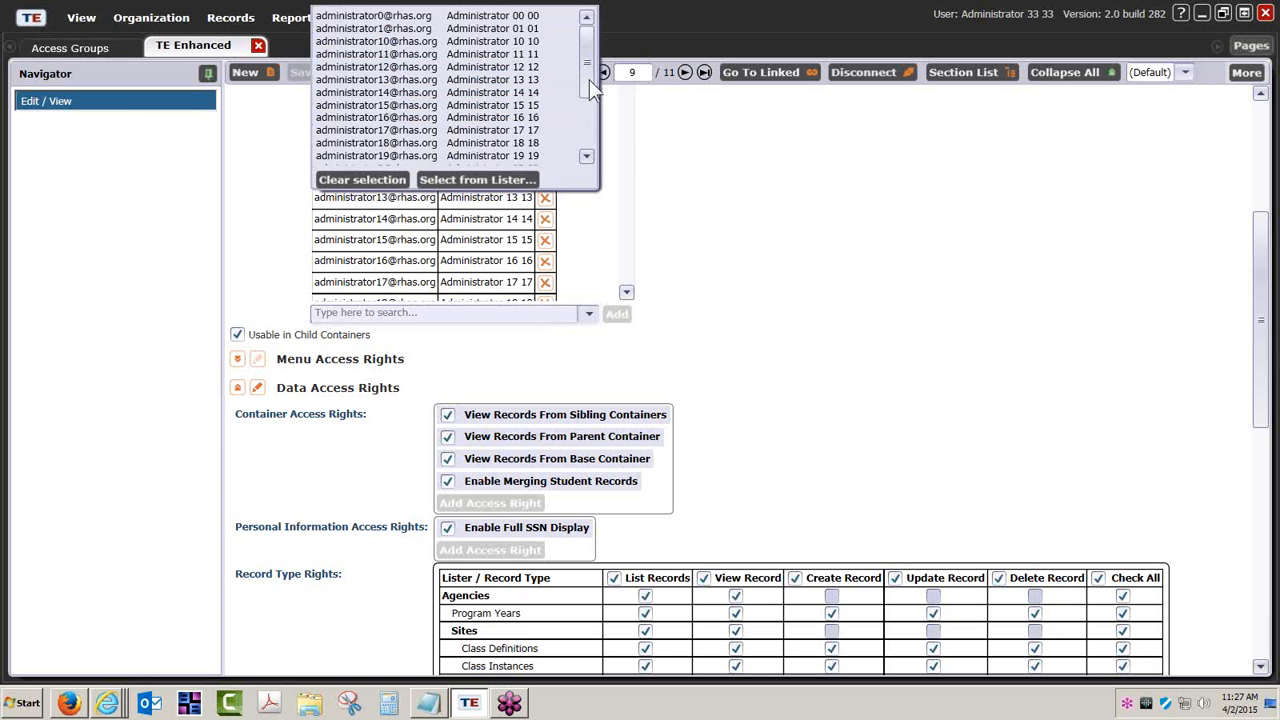
click(523, 128)
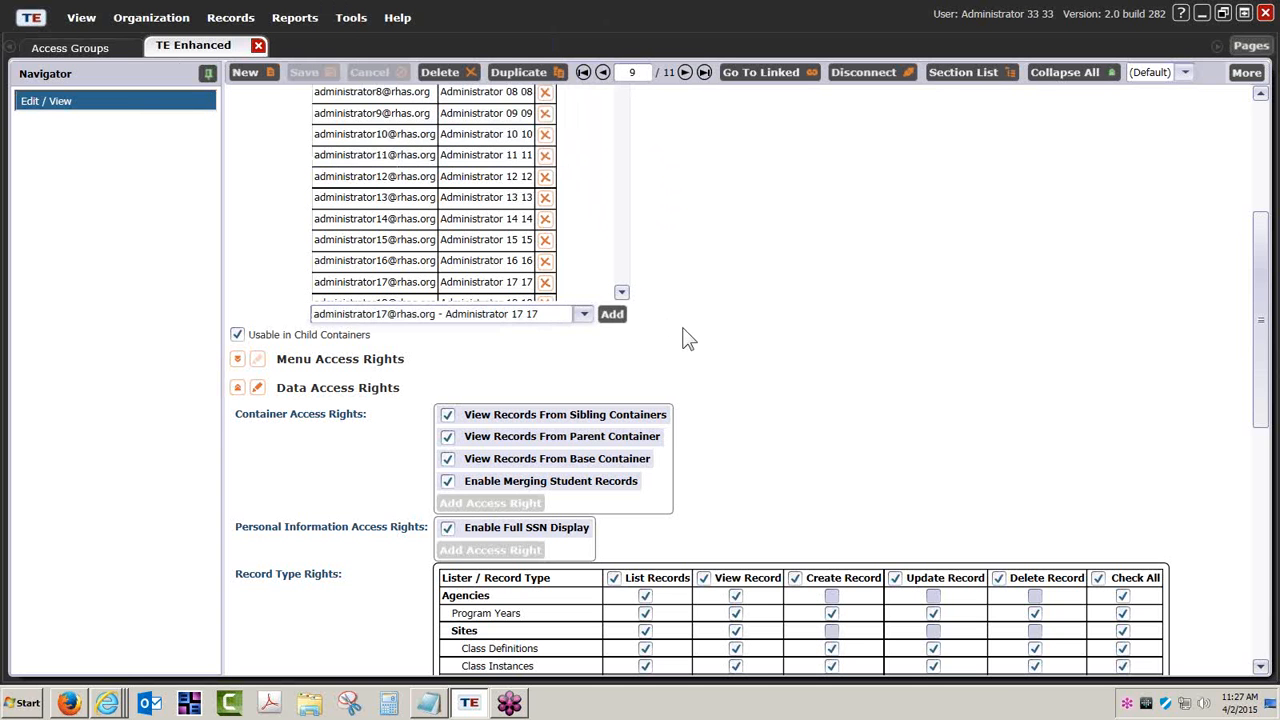
scroll(688, 338, up, 3)
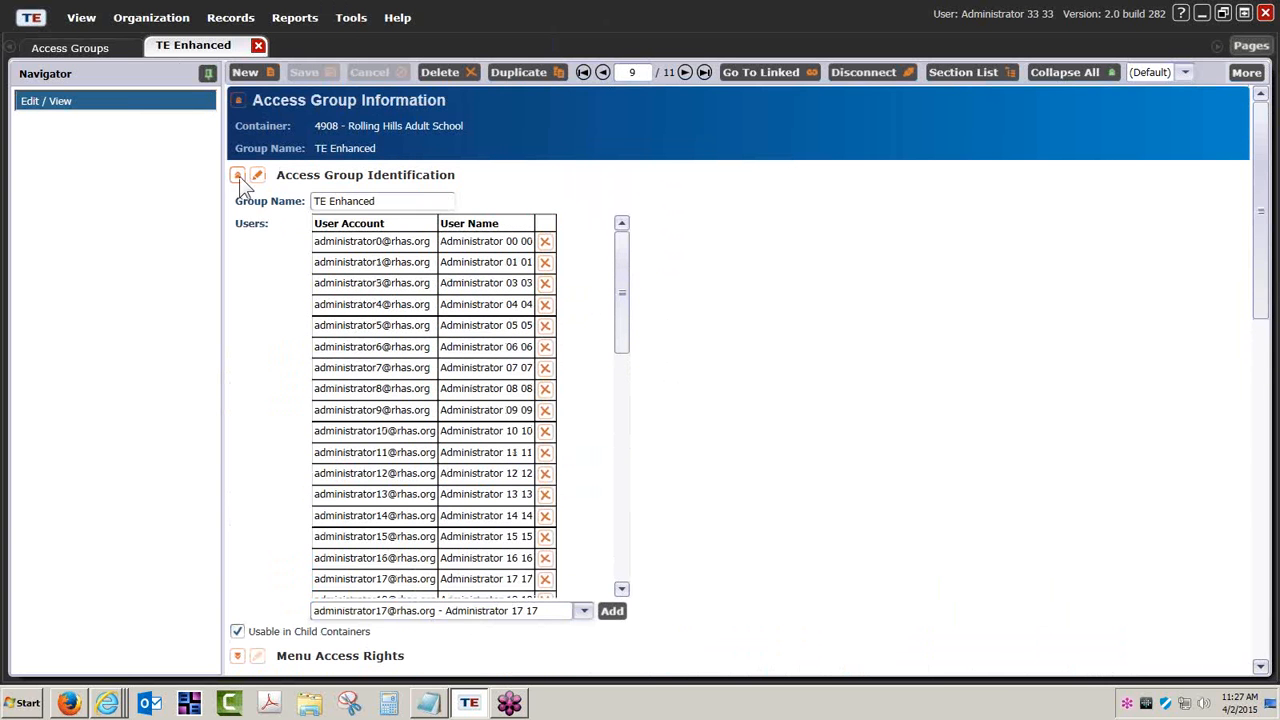
click(239, 176)
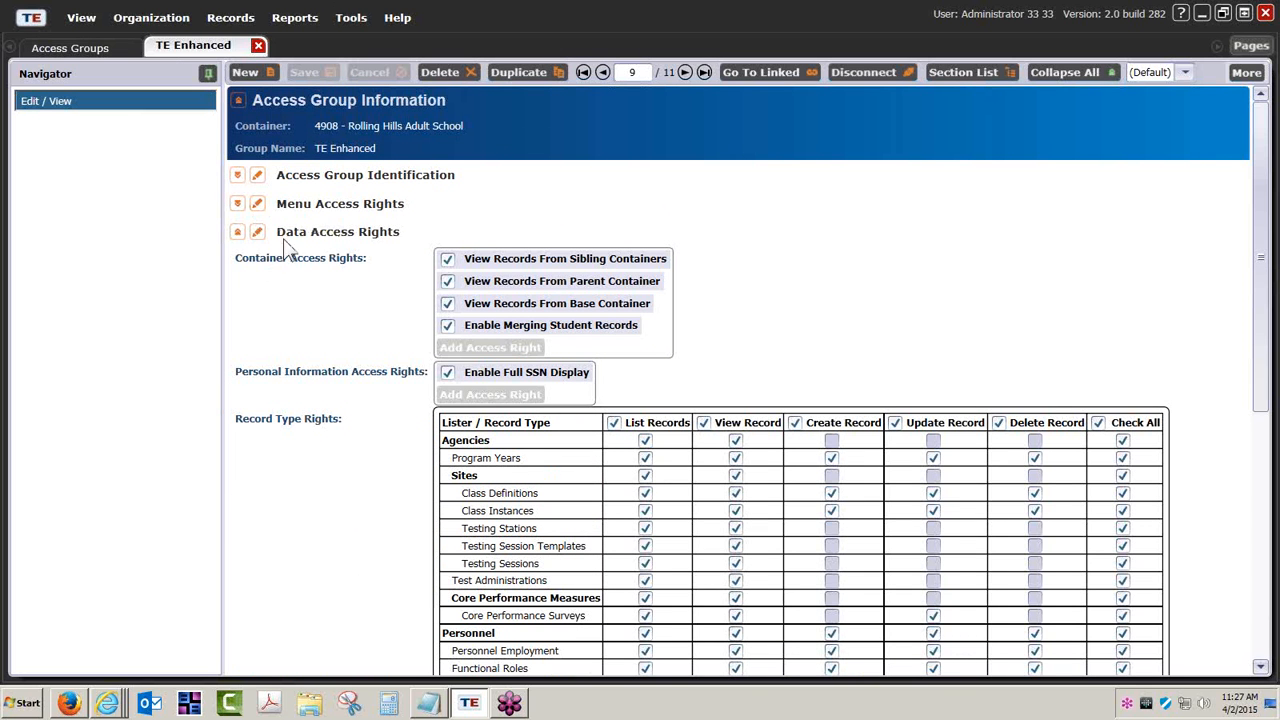
Open the TE Enhanced group's Menu Access Rights for editing and review the rights down to Tools and Help.
click(258, 204)
click(237, 204)
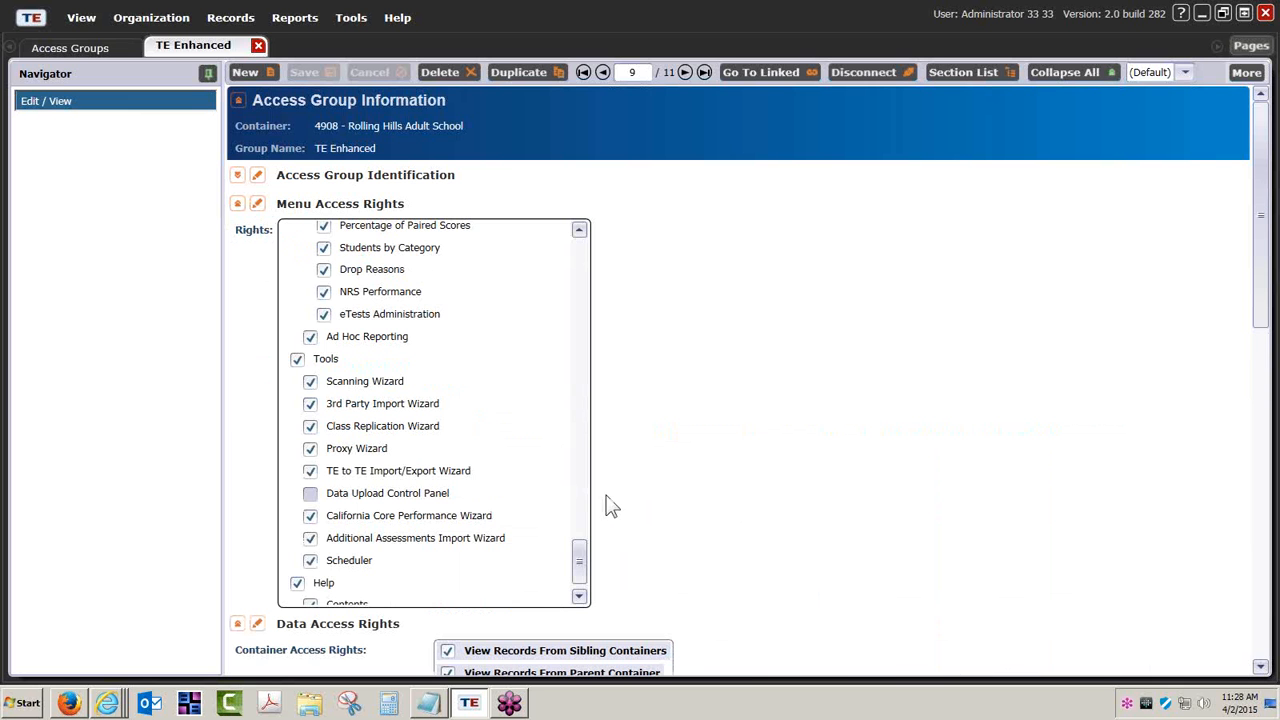
drag(579, 538, 697, 534)
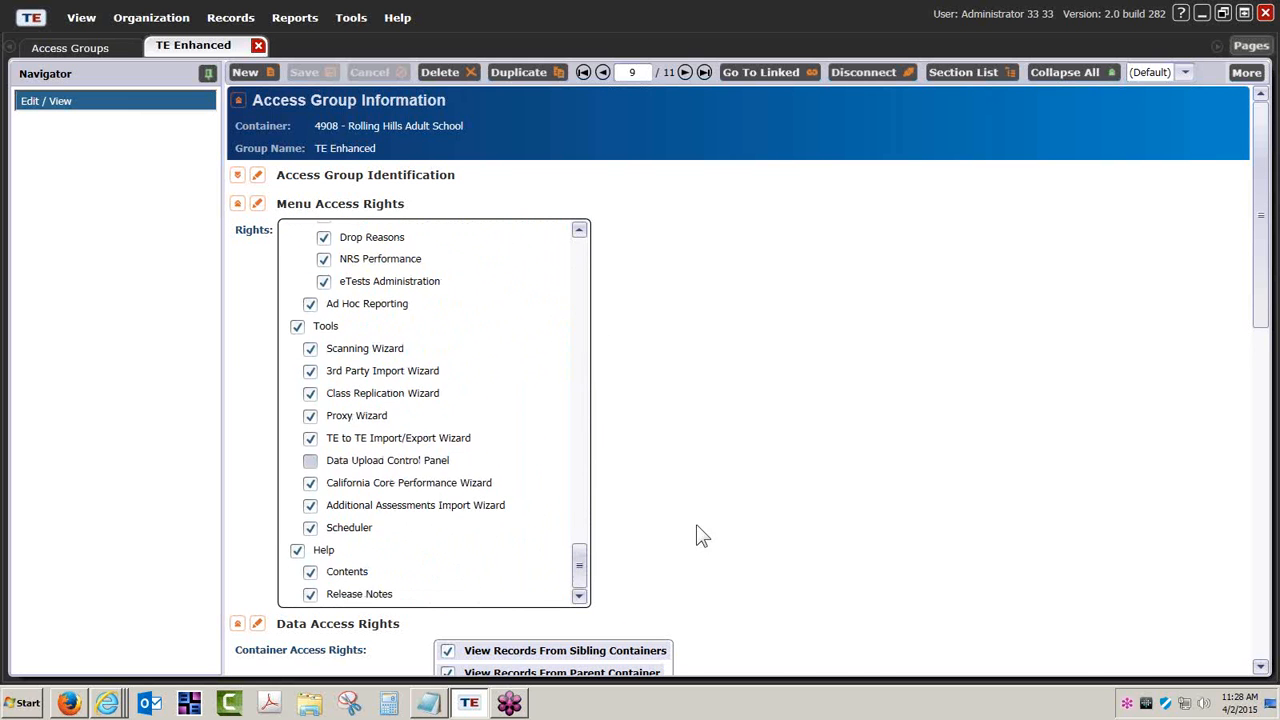
Review the TE Enhanced group's container, personal information and record type rights under Data Access Rights.
scroll(729, 523, down, 3)
scroll(729, 523, down, 3)
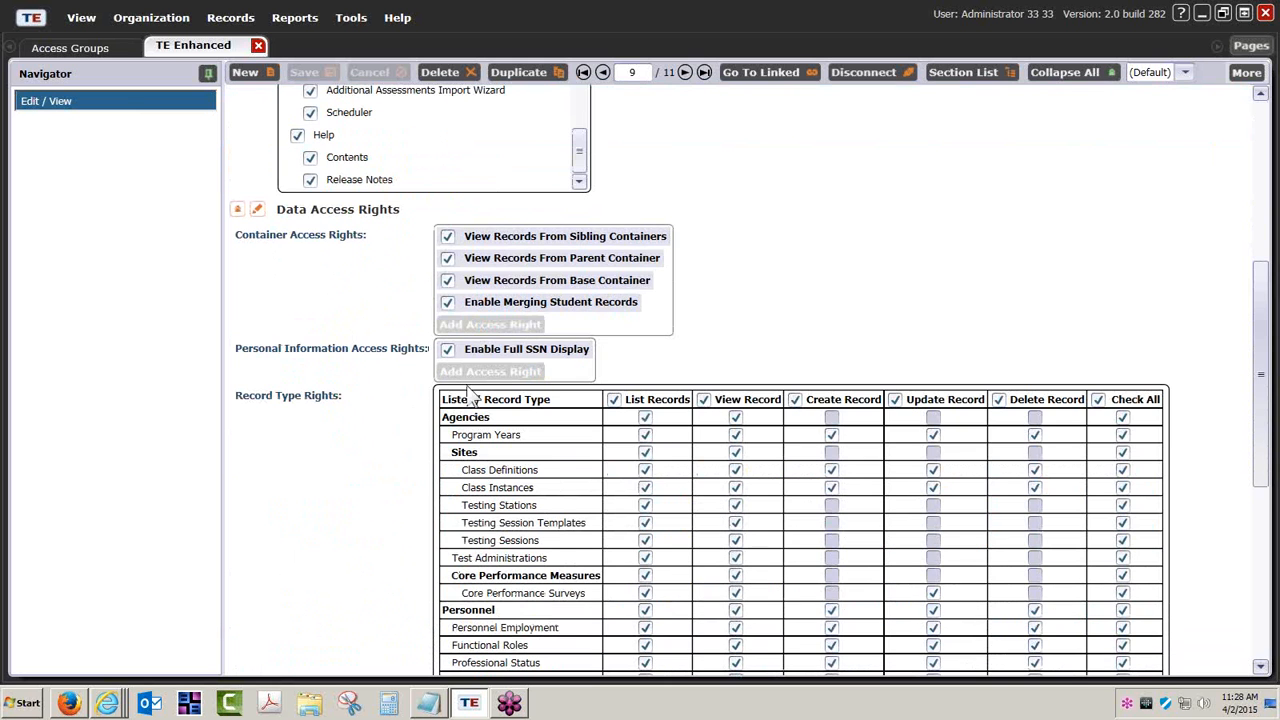
scroll(680, 540, down, 3)
scroll(680, 540, down, 5)
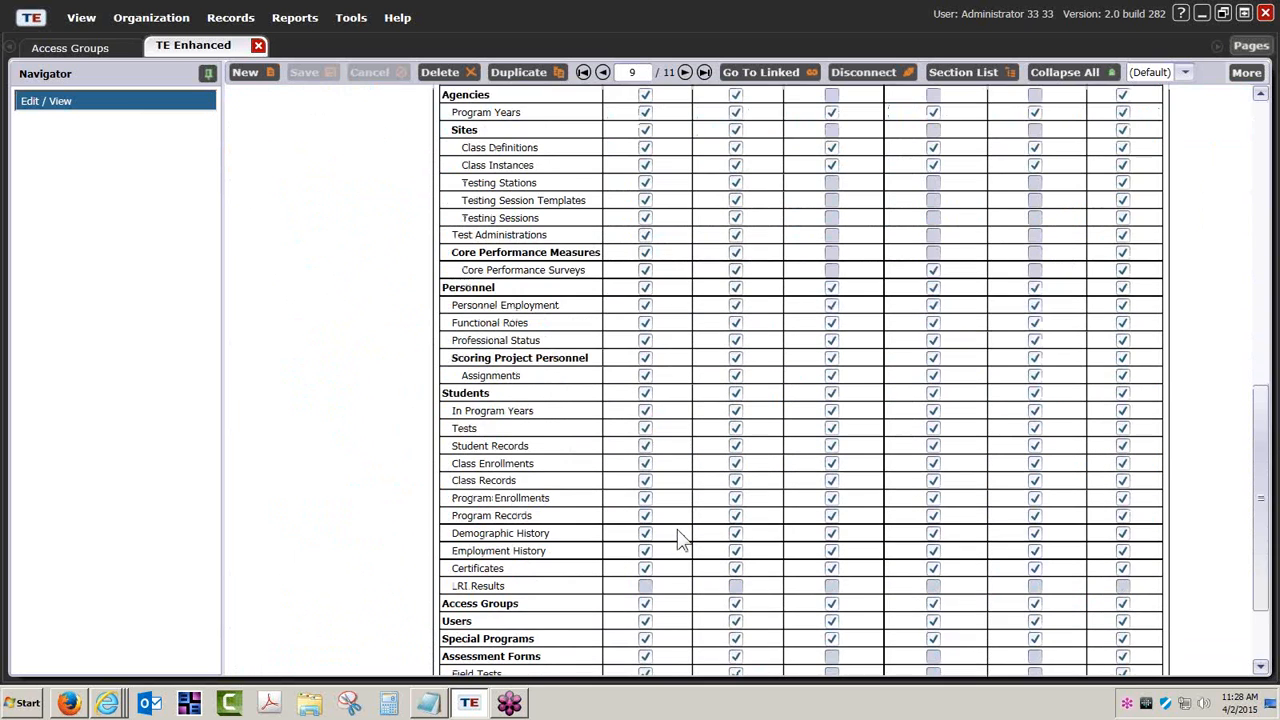
scroll(678, 540, up, 15)
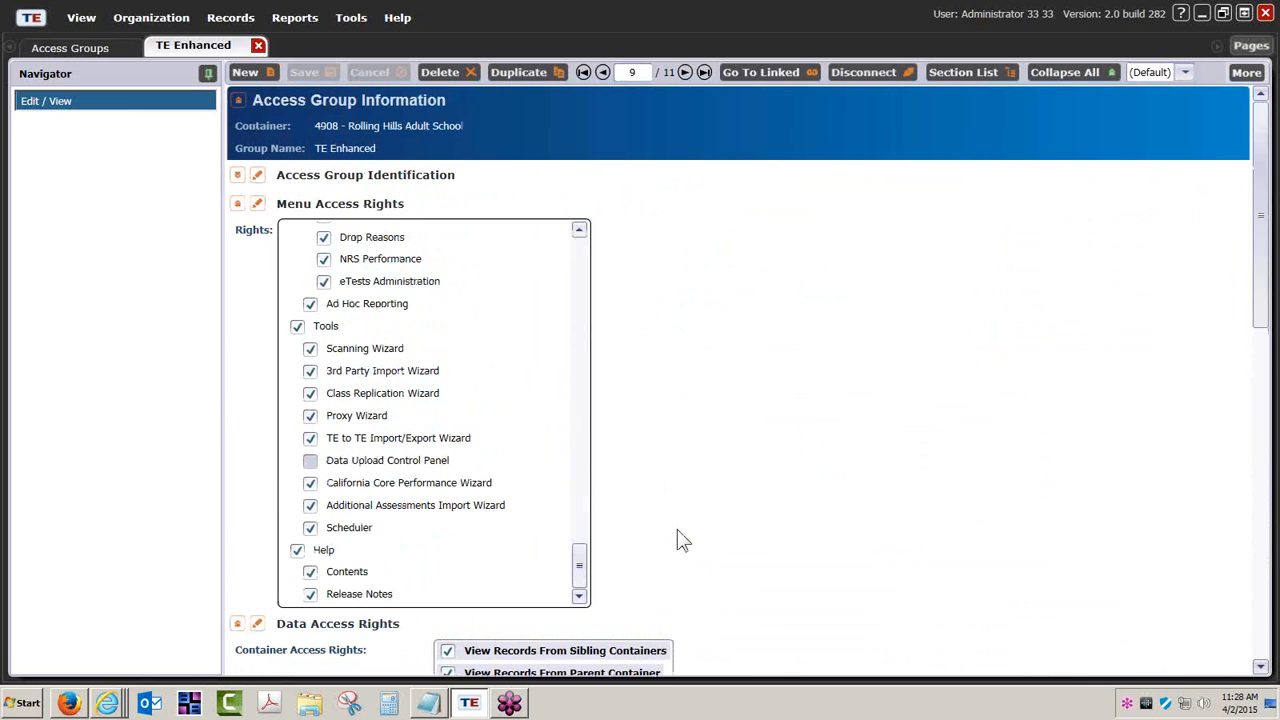
View the Organization menu's entries and close the TE Enhanced access group record.
click(151, 17)
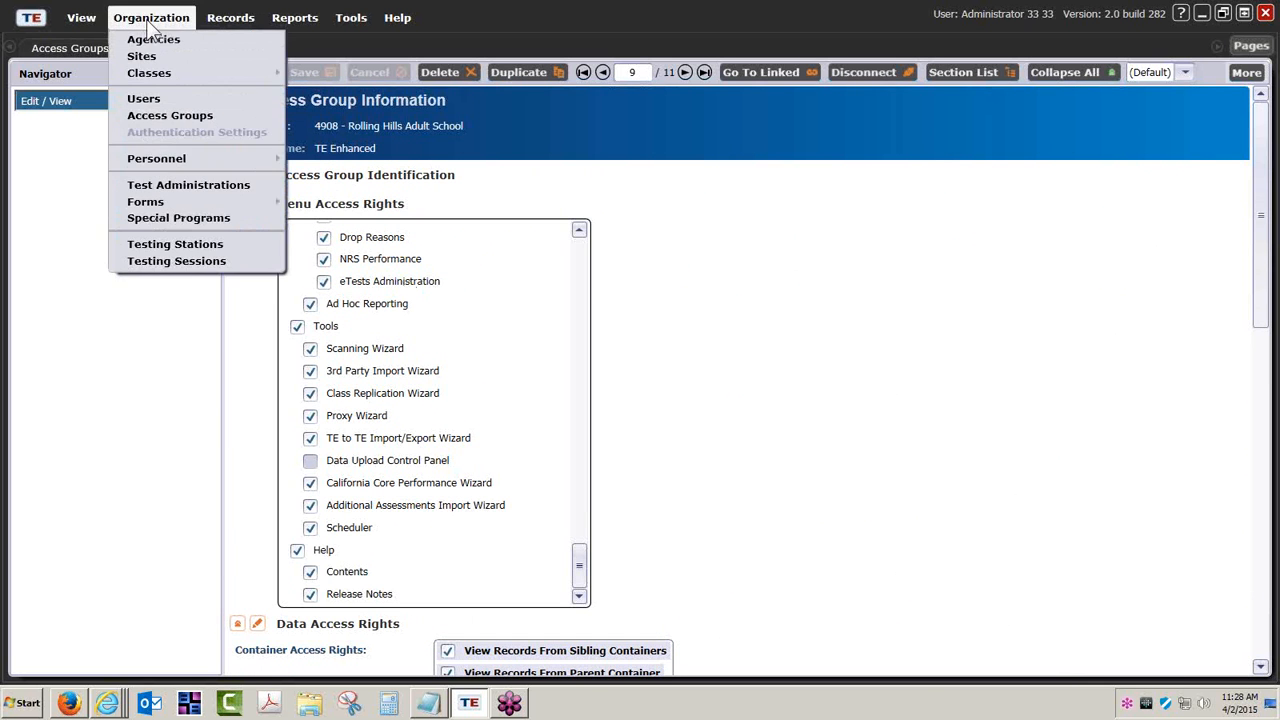
click(151, 17)
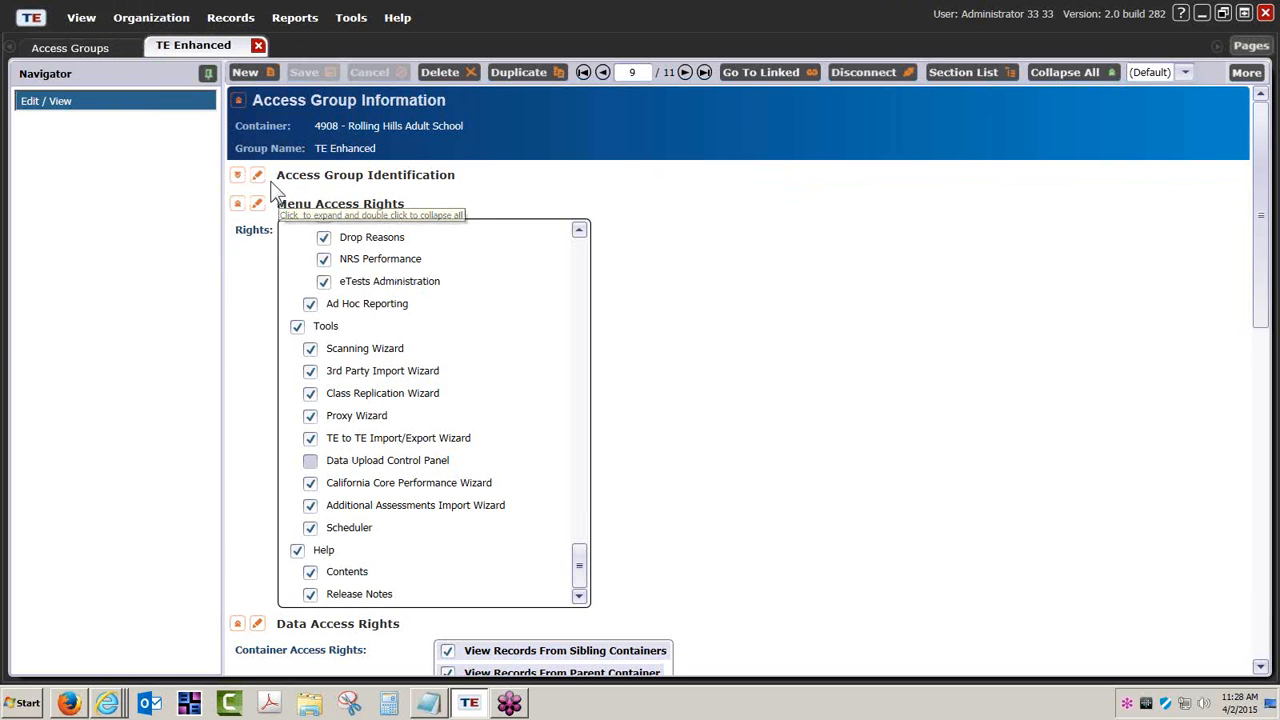
click(258, 45)
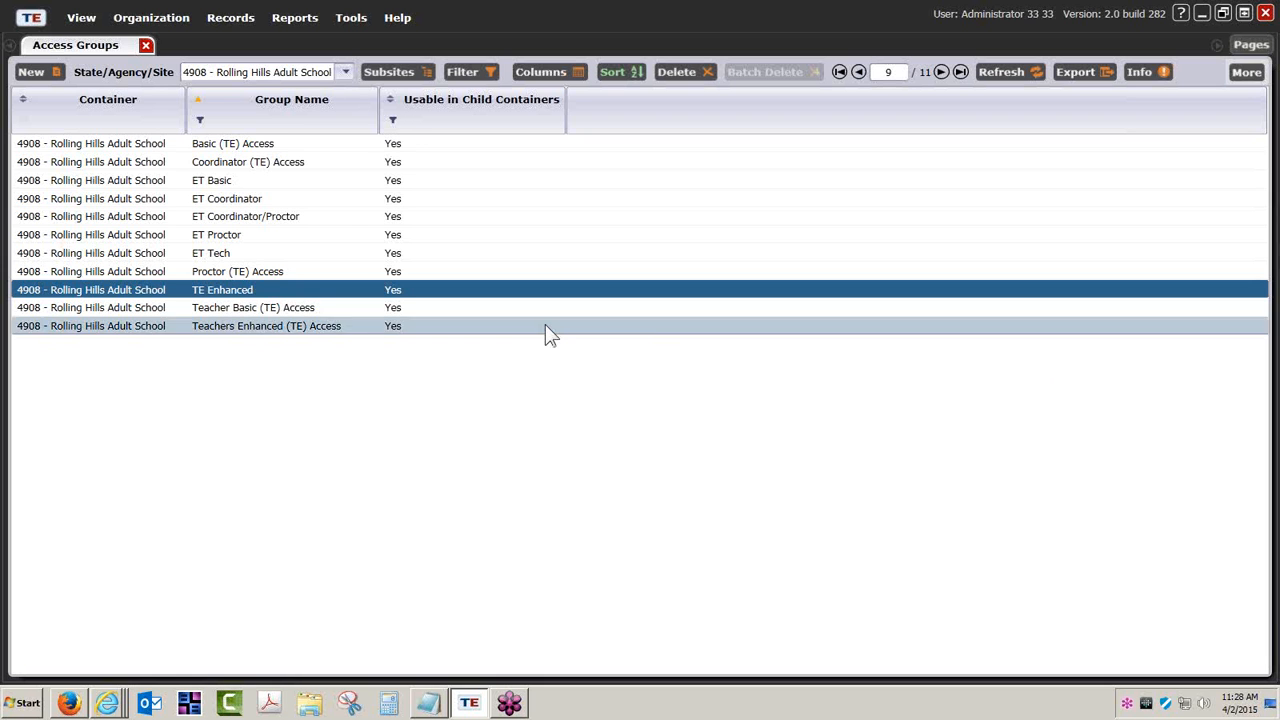
Open the TOPSpro Enterprise Release Notes in Word and find the Build 280 section.
click(397, 18)
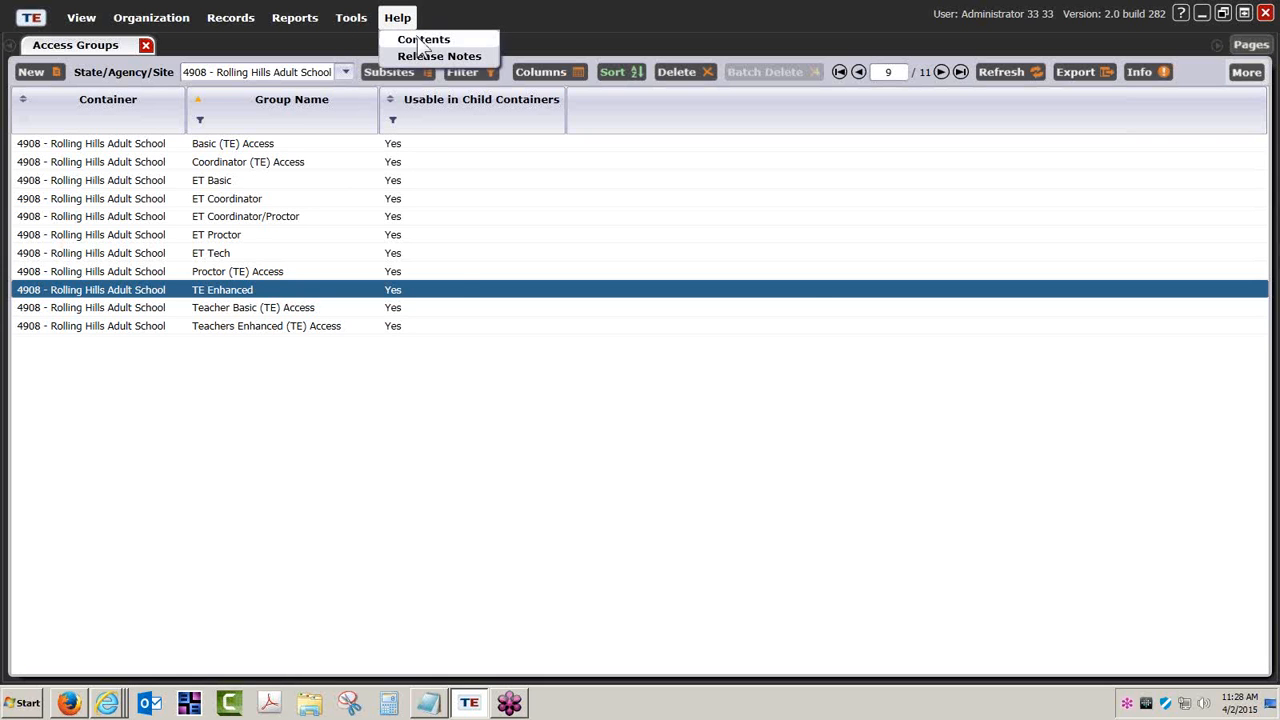
click(423, 55)
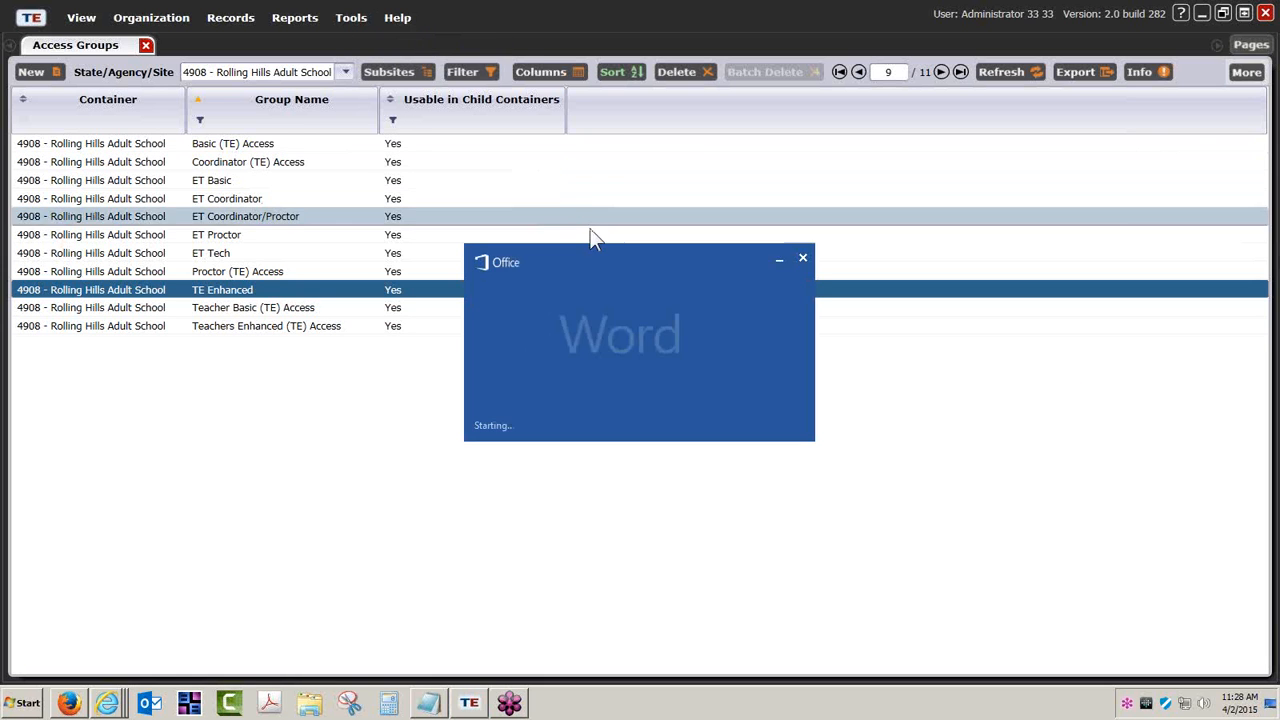
scroll(743, 405, down, 2)
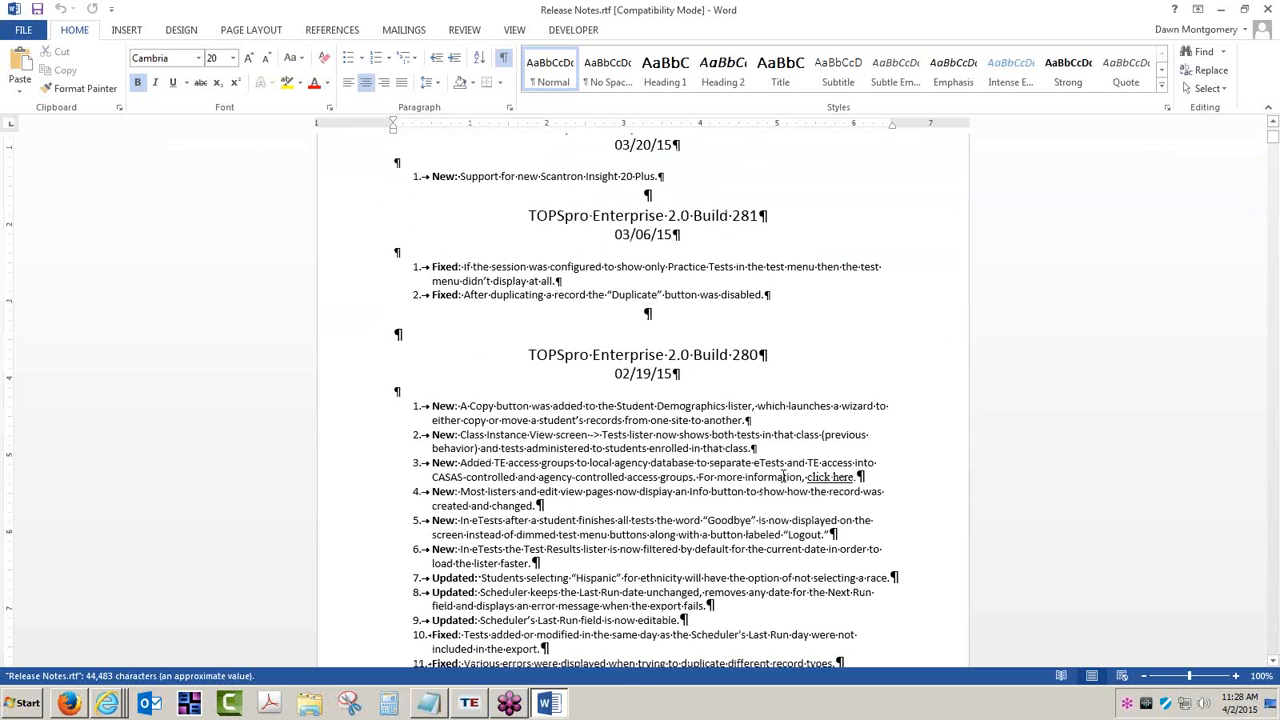
scroll(791, 505, down, 1)
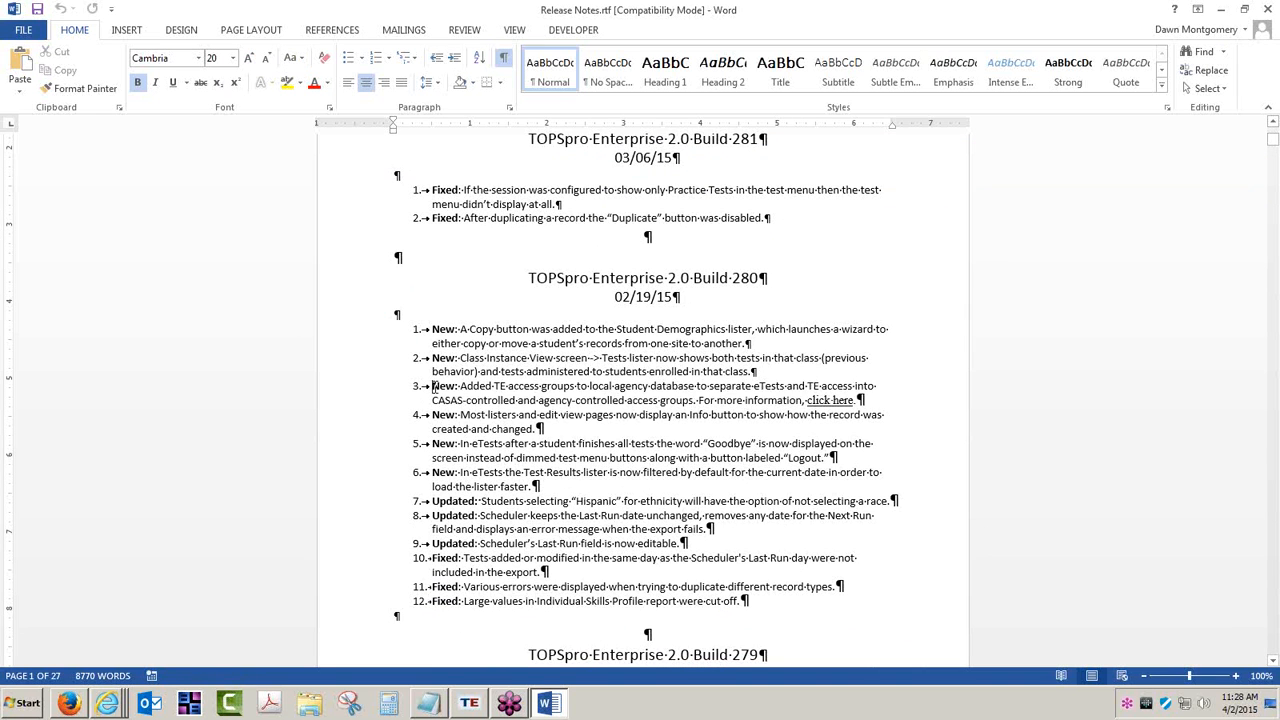
Highlight the Build 280 note about added TE access groups and its 02/19/15 date, and close the release notes.
drag(431, 386, 894, 377)
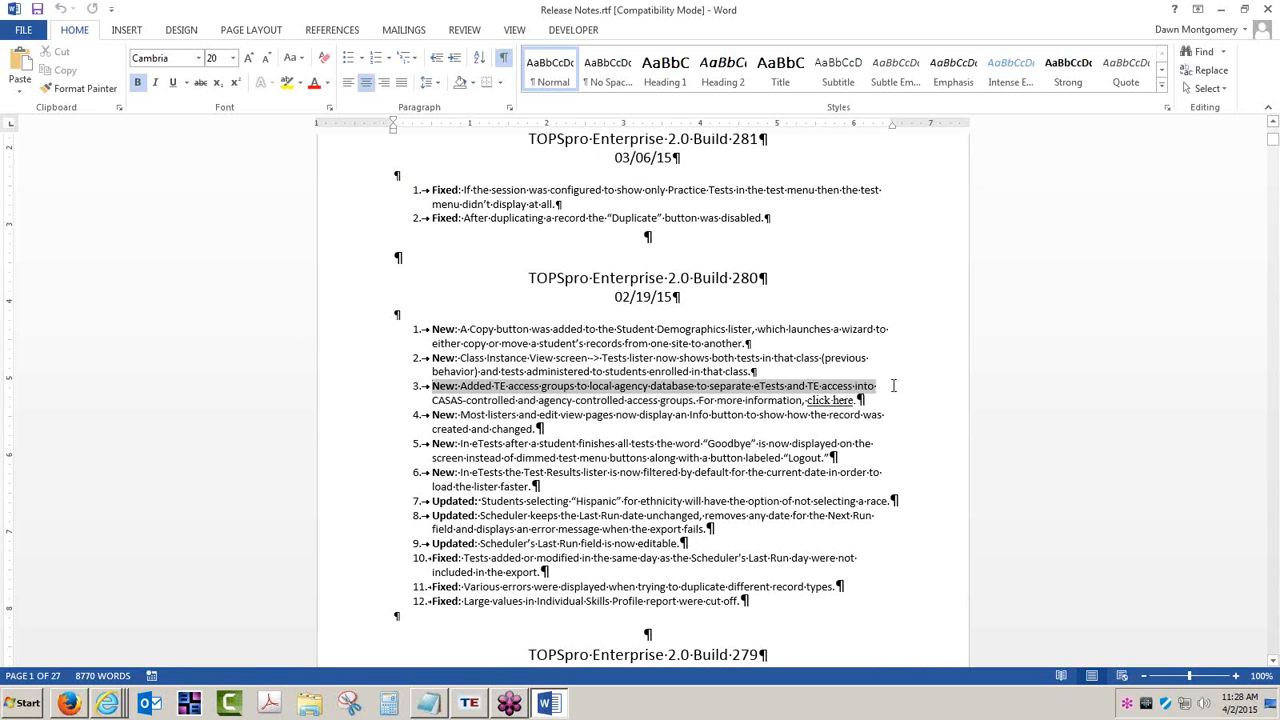
drag(613, 297, 690, 298)
scroll(774, 410, down, 2)
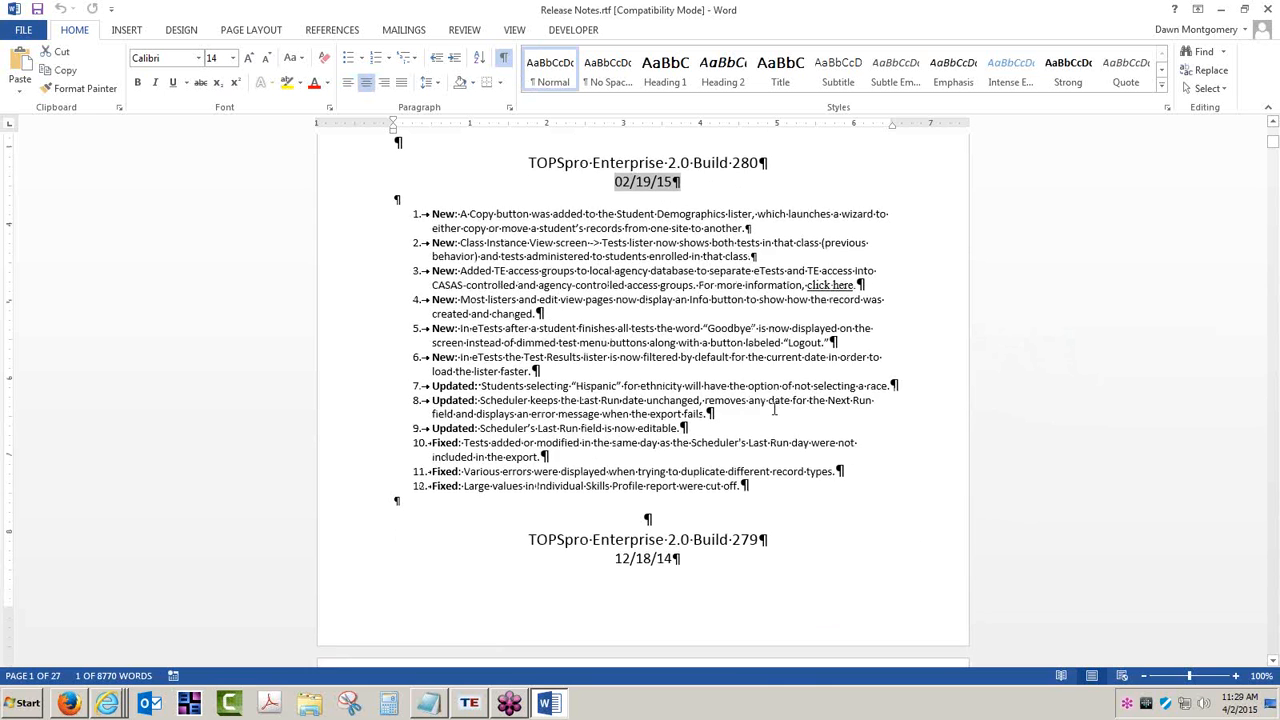
scroll(774, 410, up, 7)
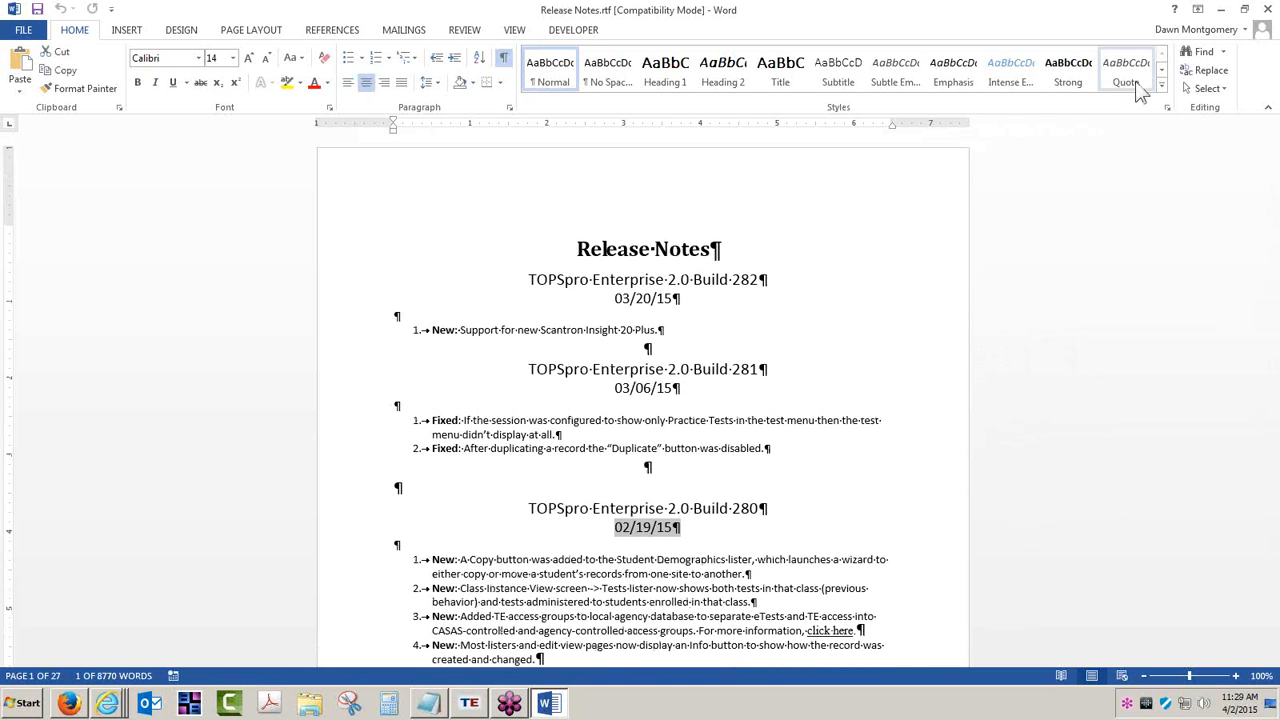
click(1268, 9)
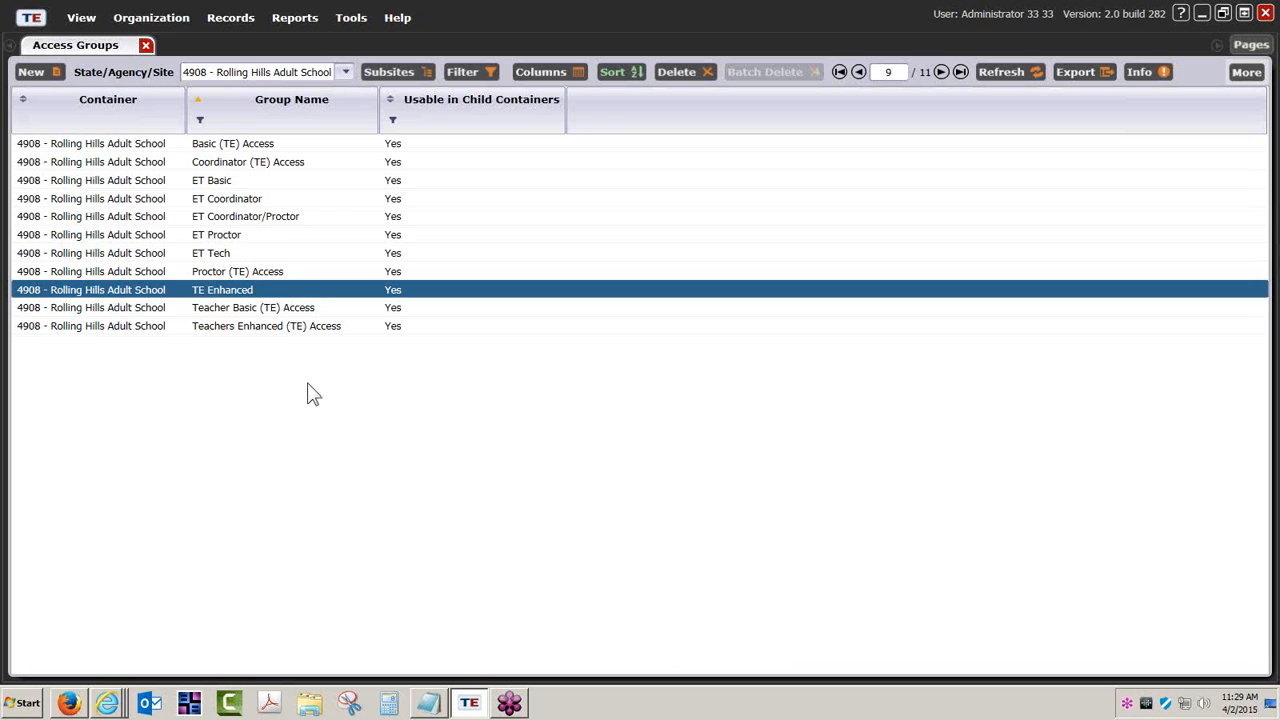
List the Tests records and open the most recent test record, for form 081RX.
click(231, 19)
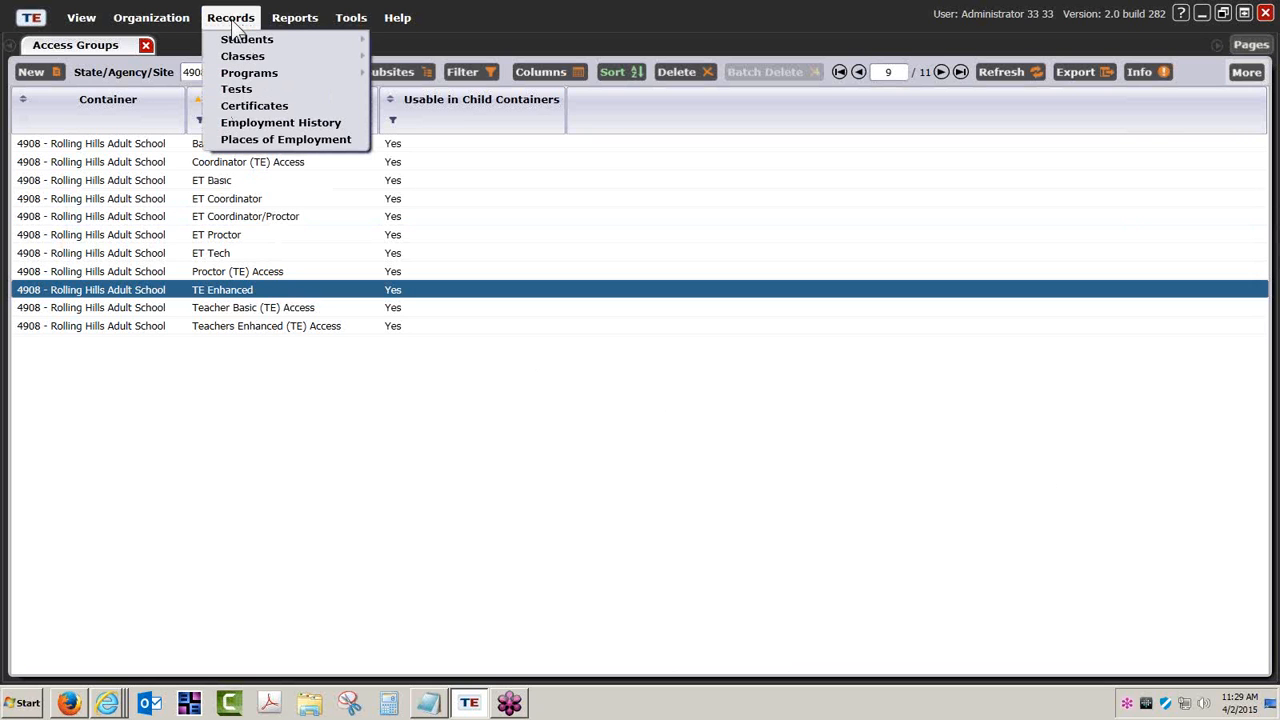
click(235, 90)
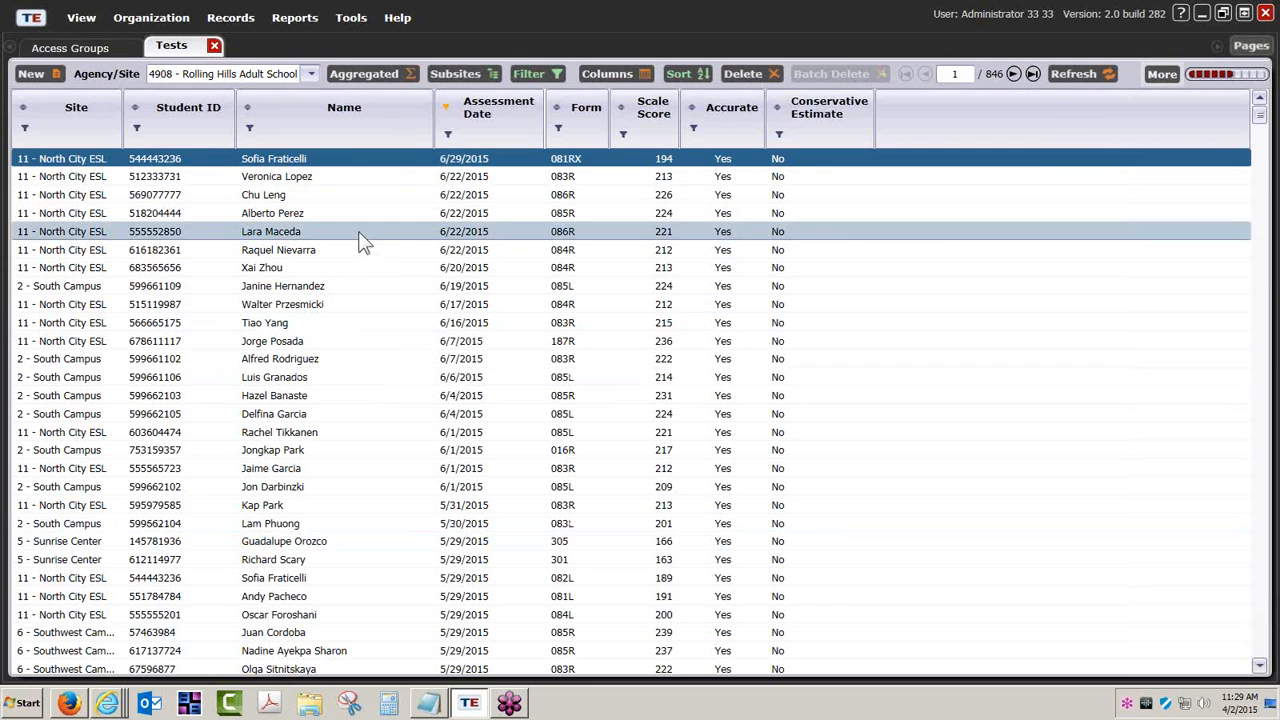
double_click(349, 160)
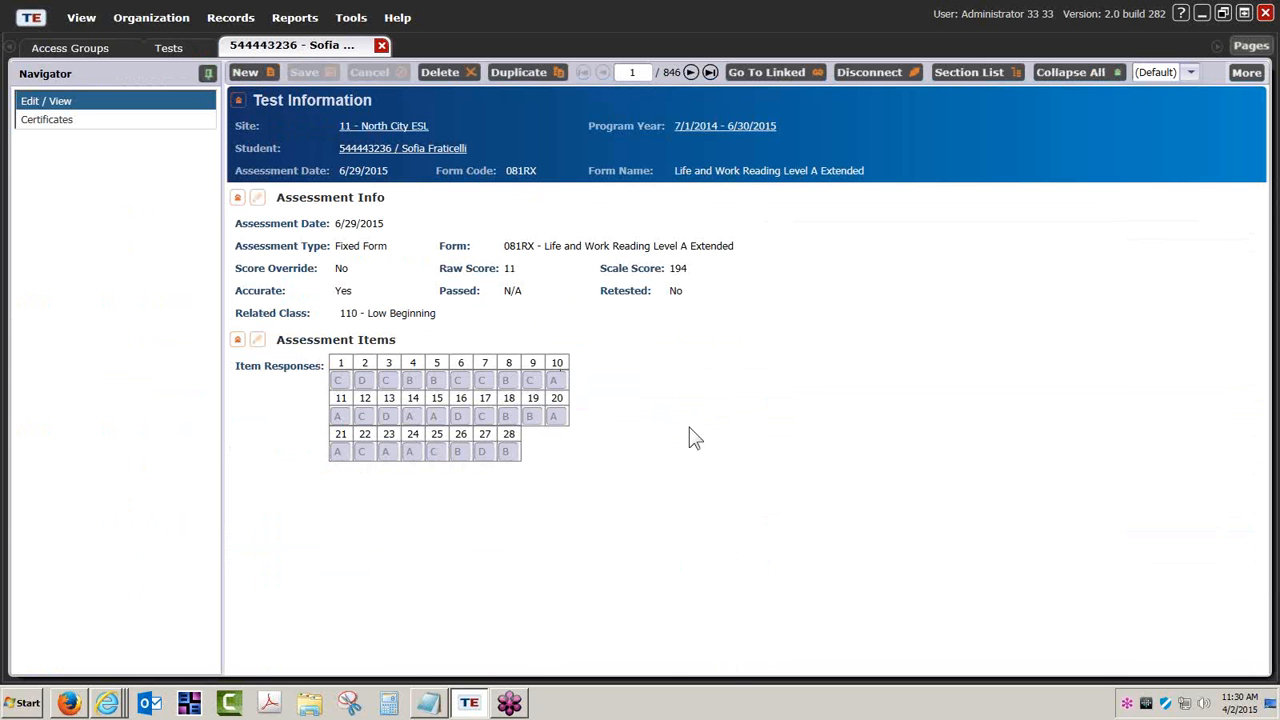
Compare the Tests list with the opened test record and open the record's Assessment Info for editing.
click(170, 46)
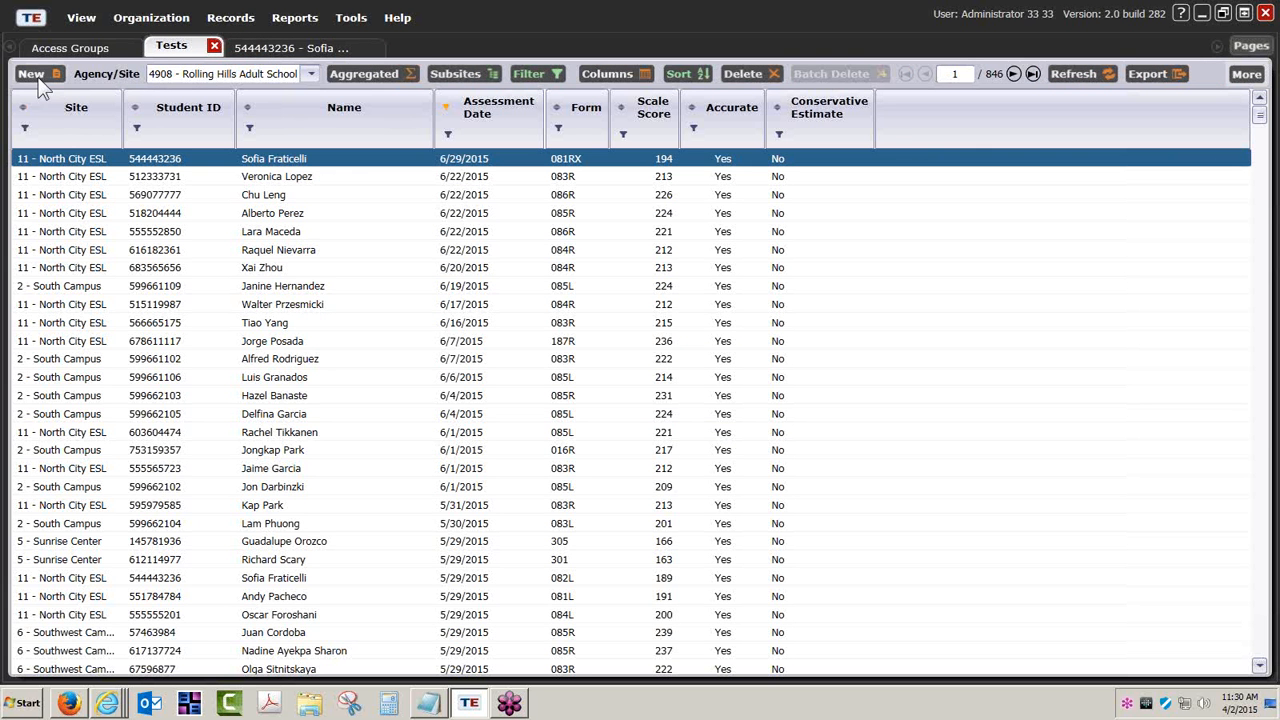
click(295, 47)
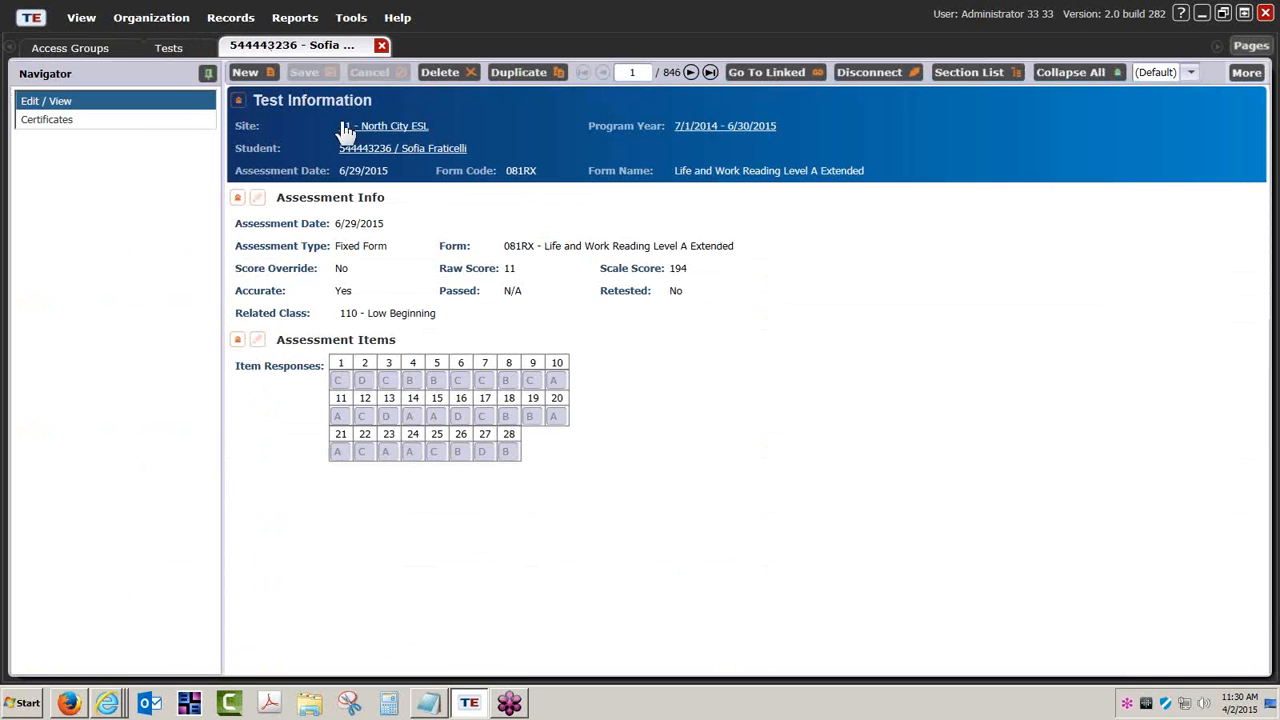
click(258, 197)
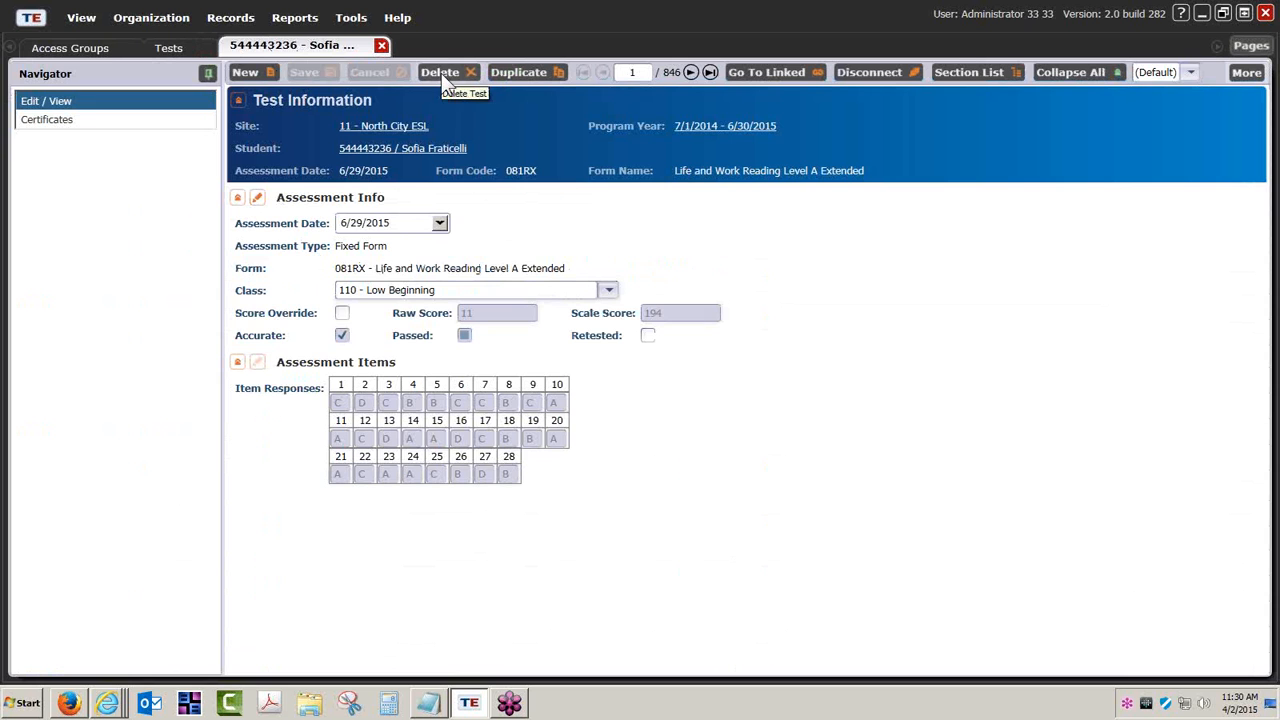
Open the Coordinator (TE) Access group and review its record type rights with Data Access Rights open for editing.
click(97, 50)
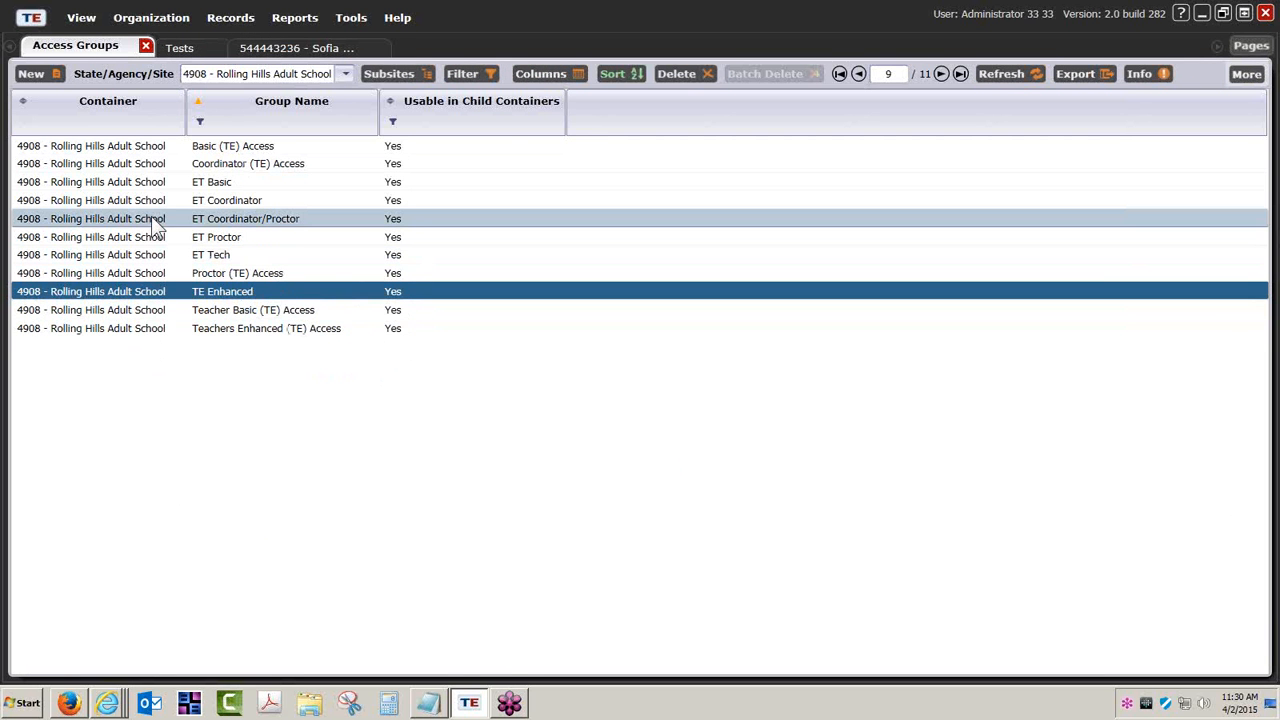
double_click(280, 172)
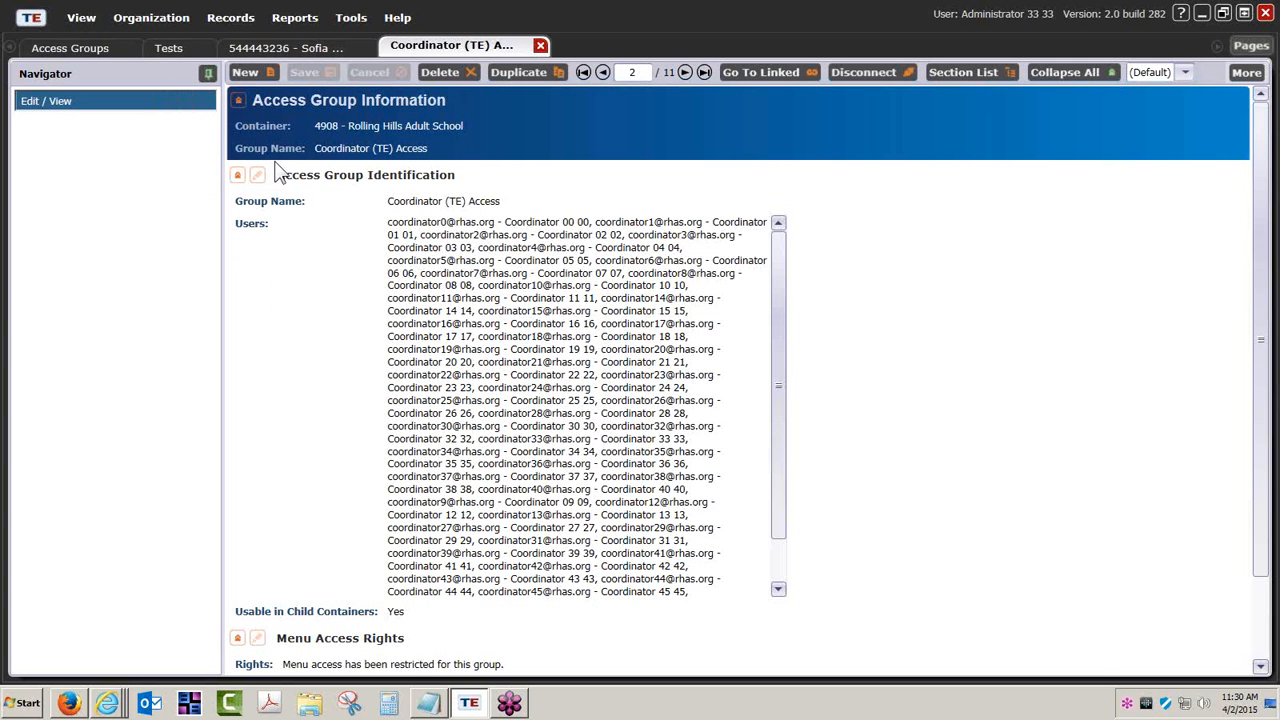
click(238, 176)
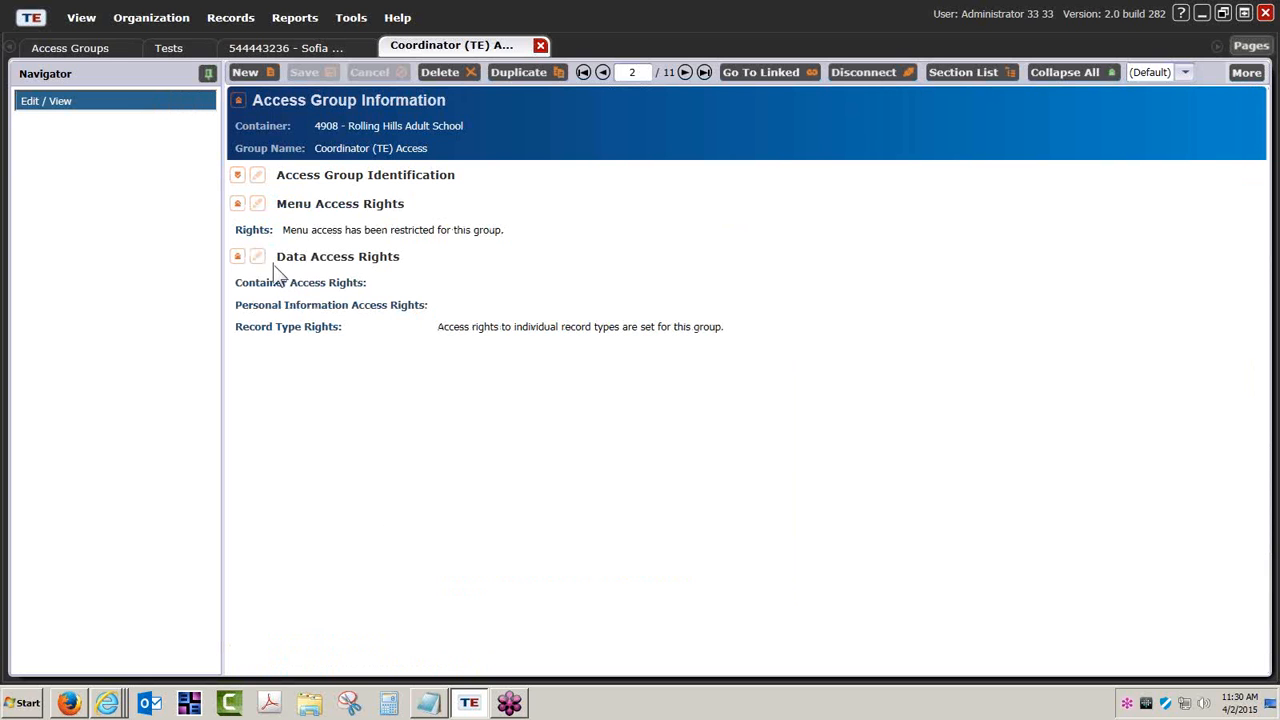
click(258, 257)
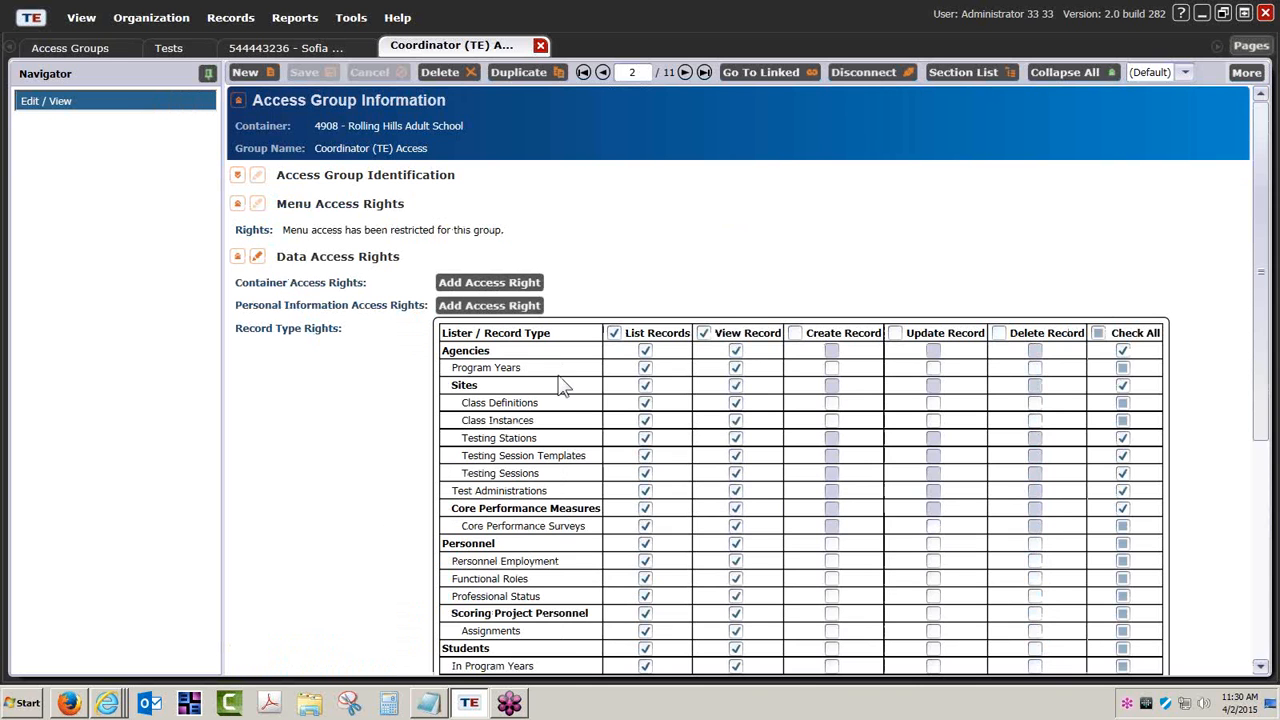
scroll(560, 385, down, 2)
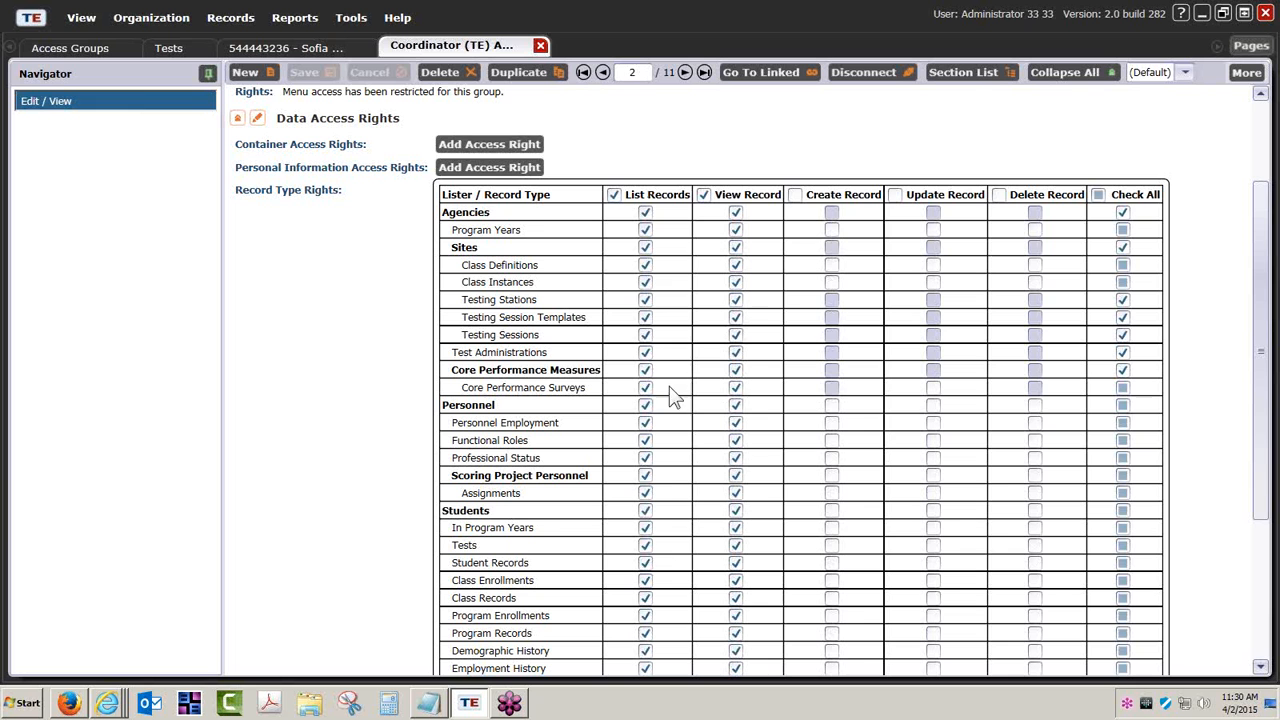
Compare the Tests list with the record type rights of the Coordinator (TE) Access group.
click(169, 47)
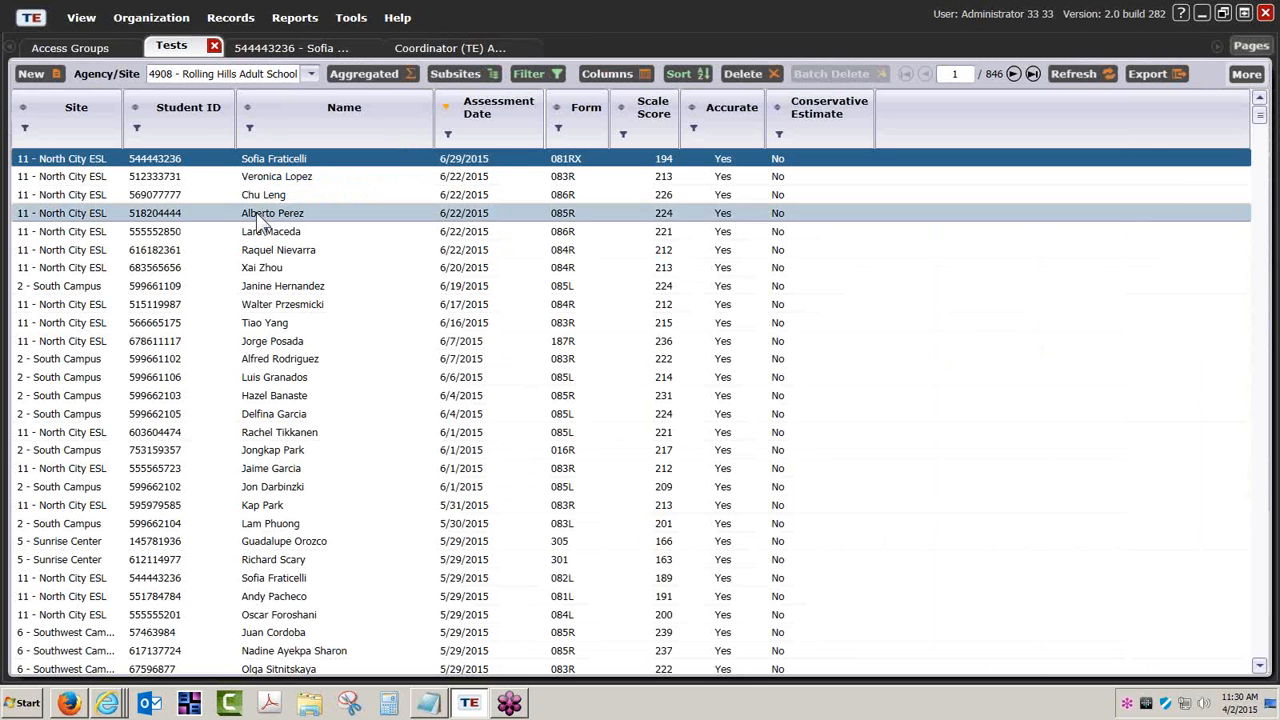
click(428, 48)
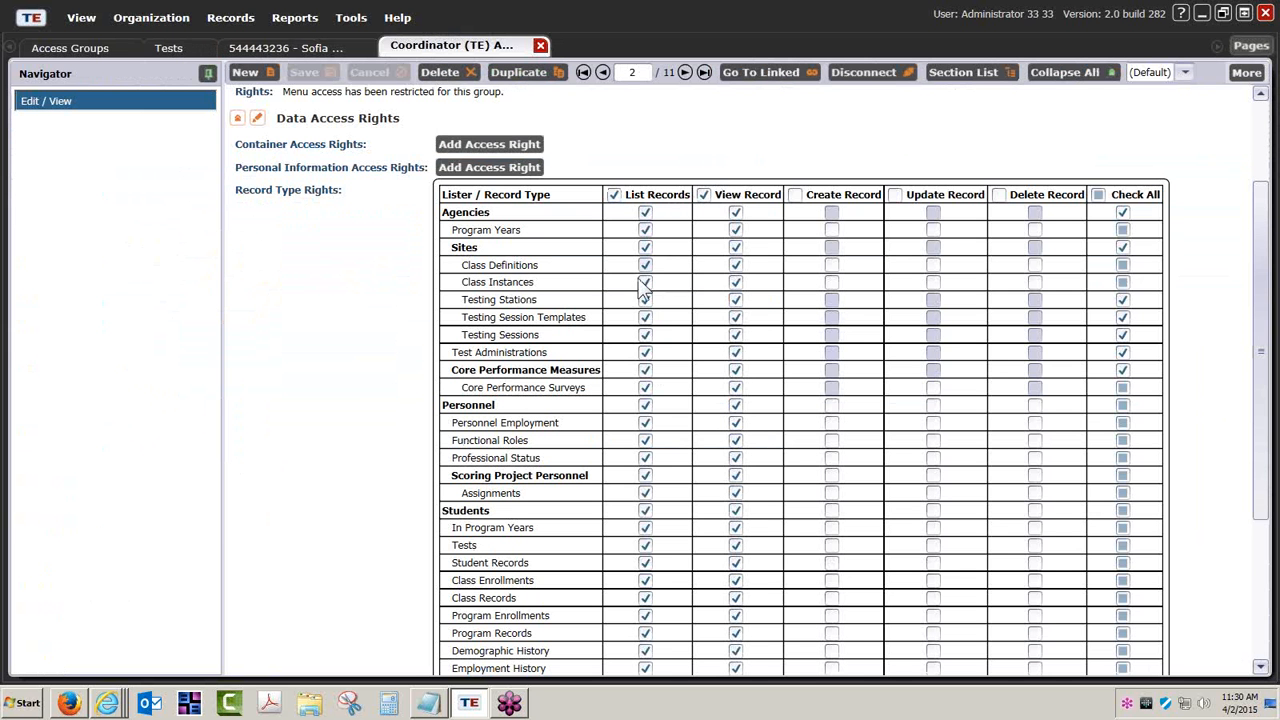
click(203, 49)
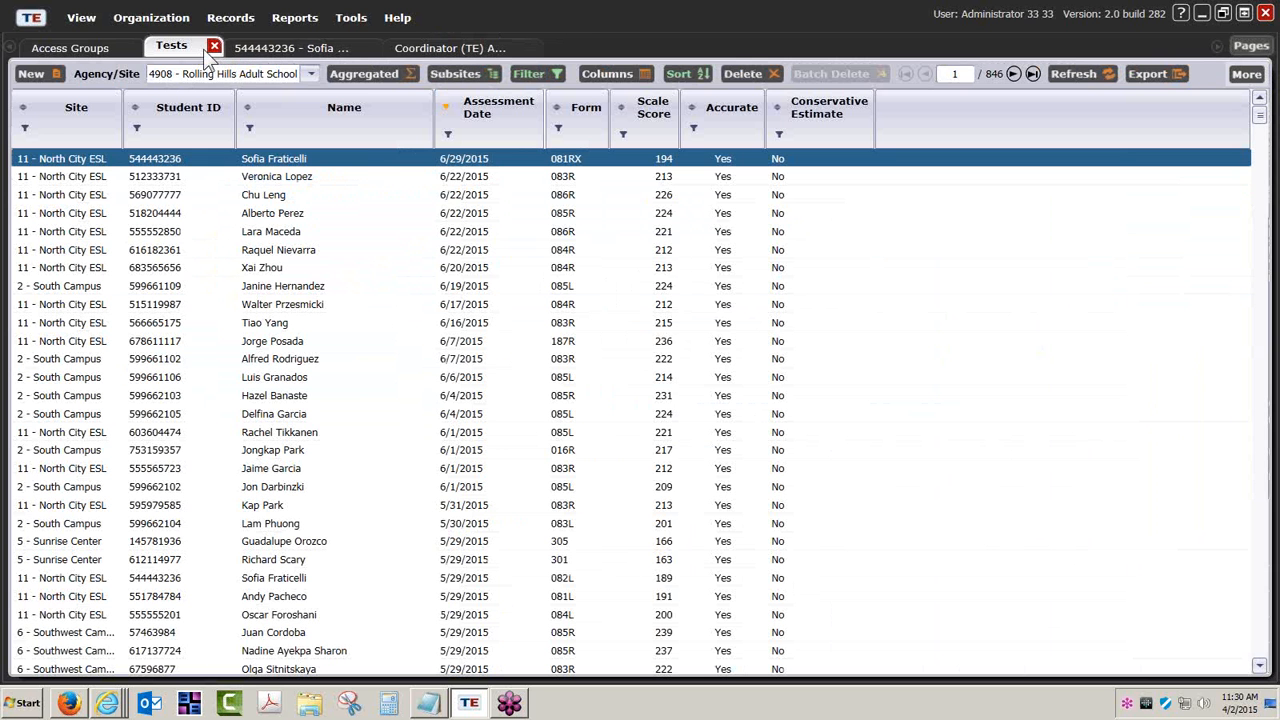
List the student Demographics records and open the record of a Southwest Campus student.
click(230, 17)
mouse_move(255, 39)
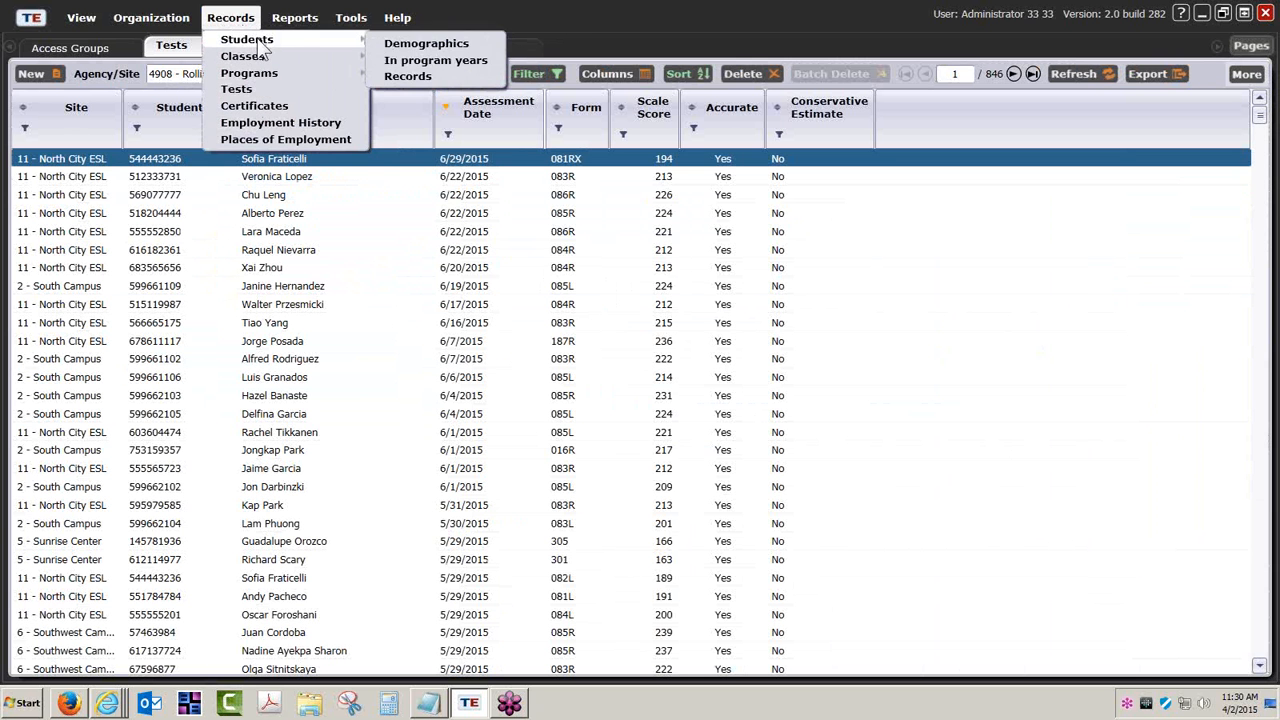
click(398, 45)
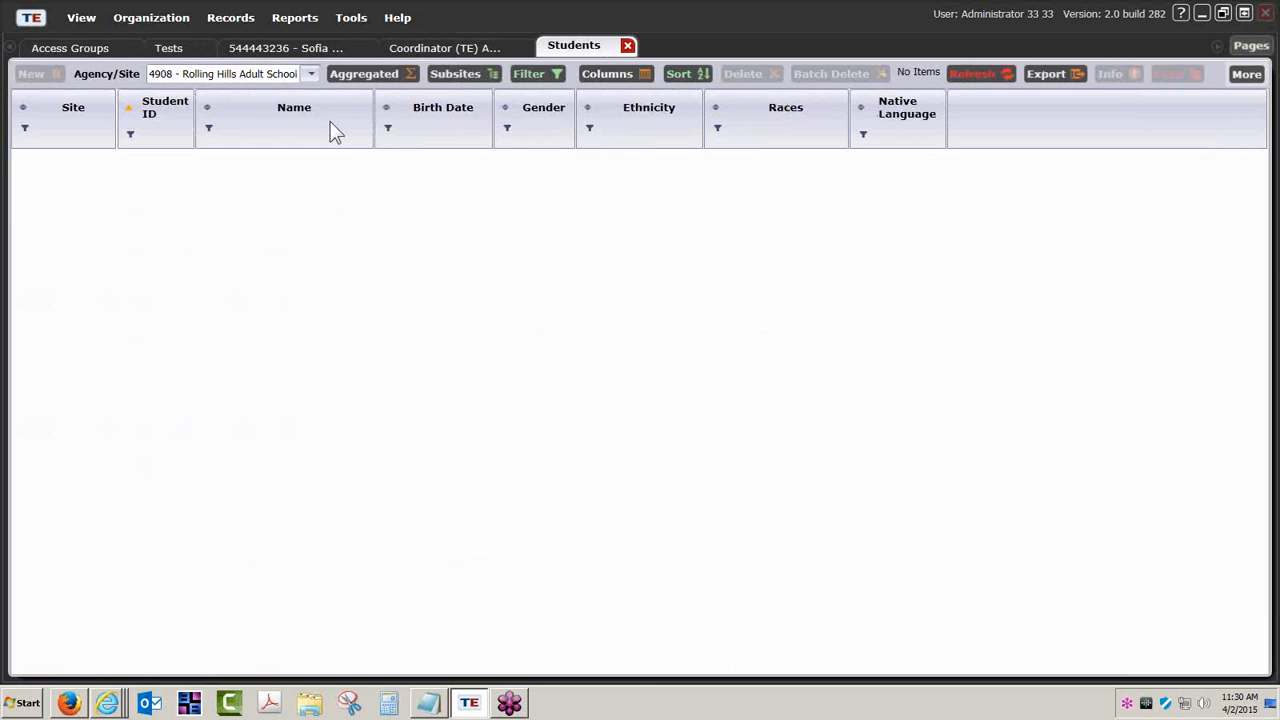
scroll(335, 222, down, 1)
scroll(335, 231, down, 3)
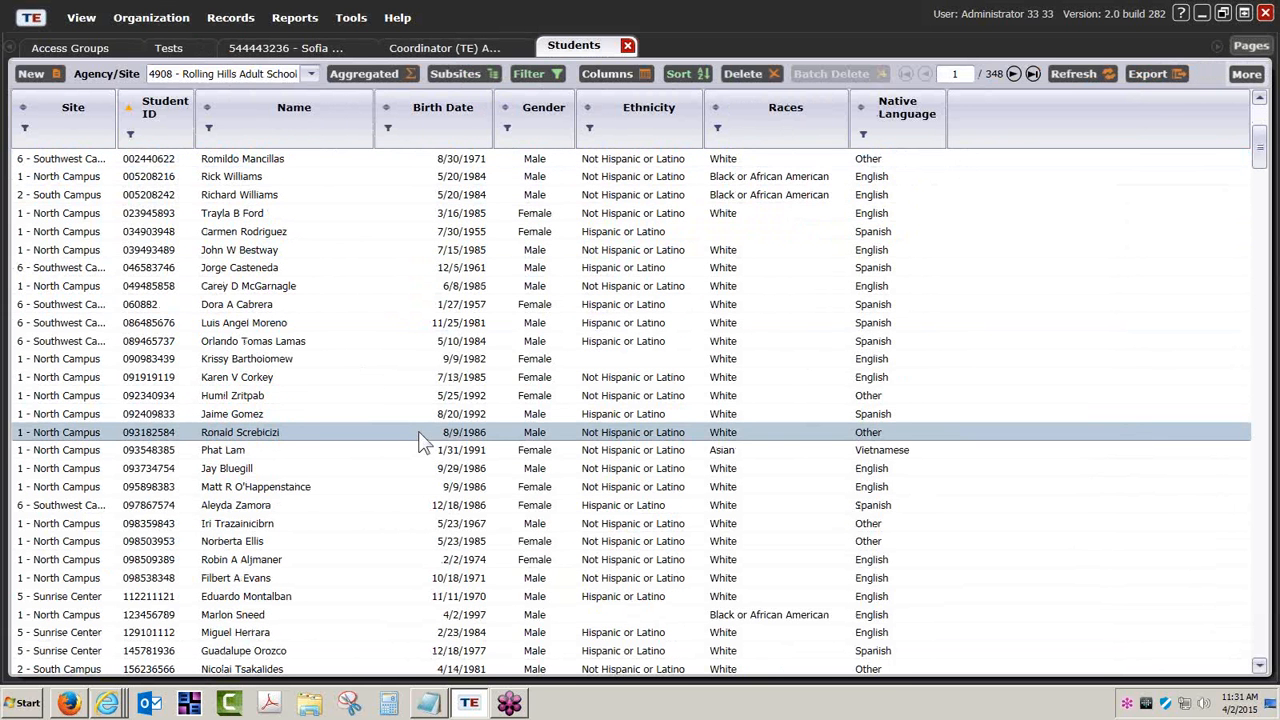
double_click(489, 158)
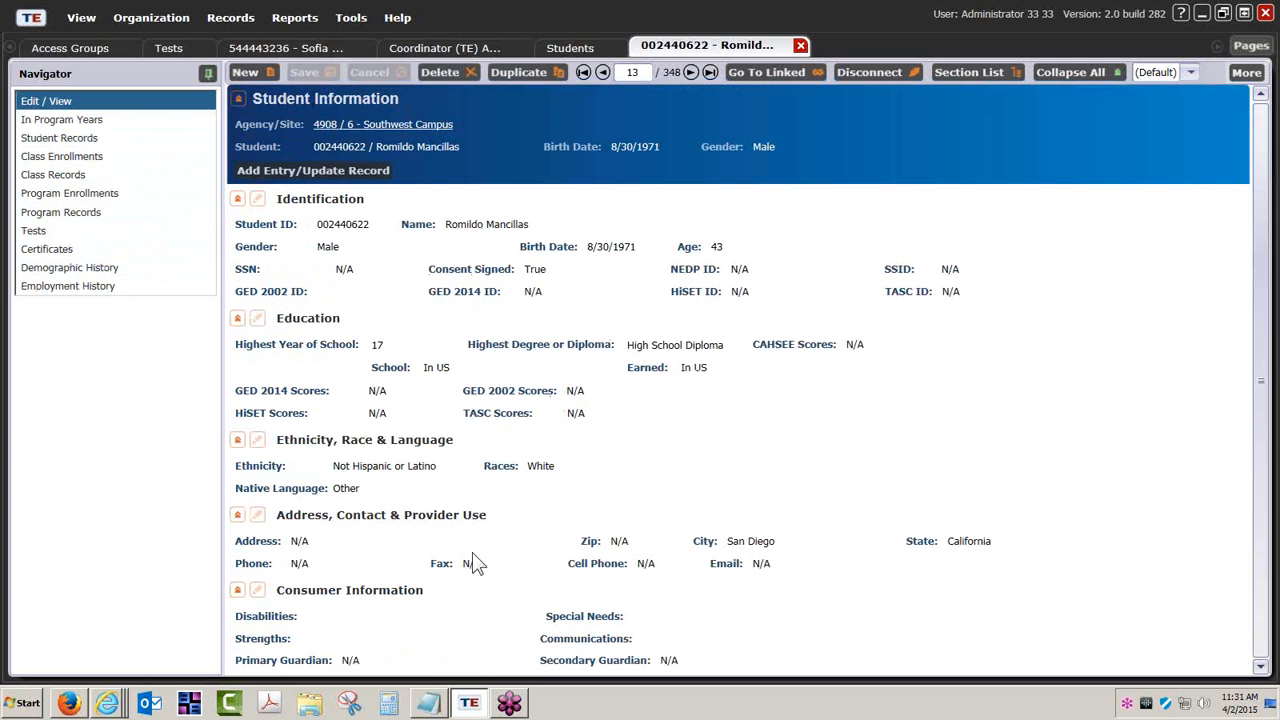
Revisit the Coordinator (TE) Access group, list the Users records and widen the Access Groups column to show full group names.
click(457, 50)
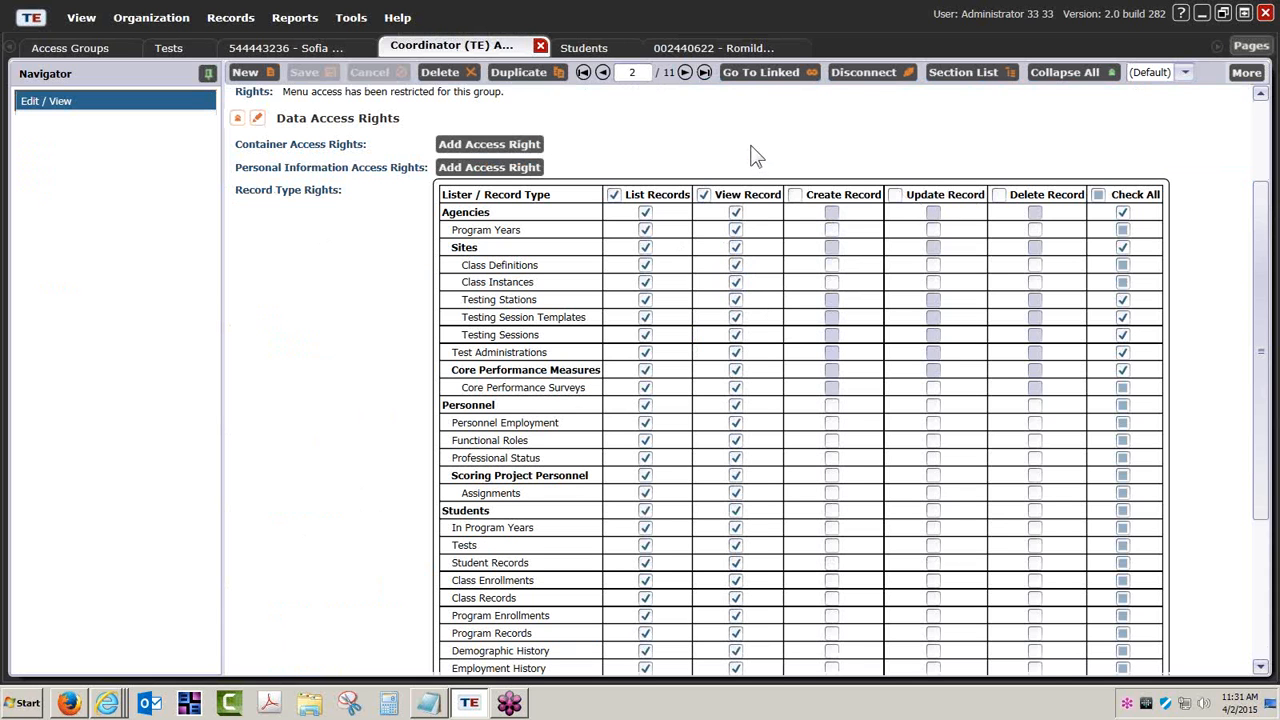
click(163, 18)
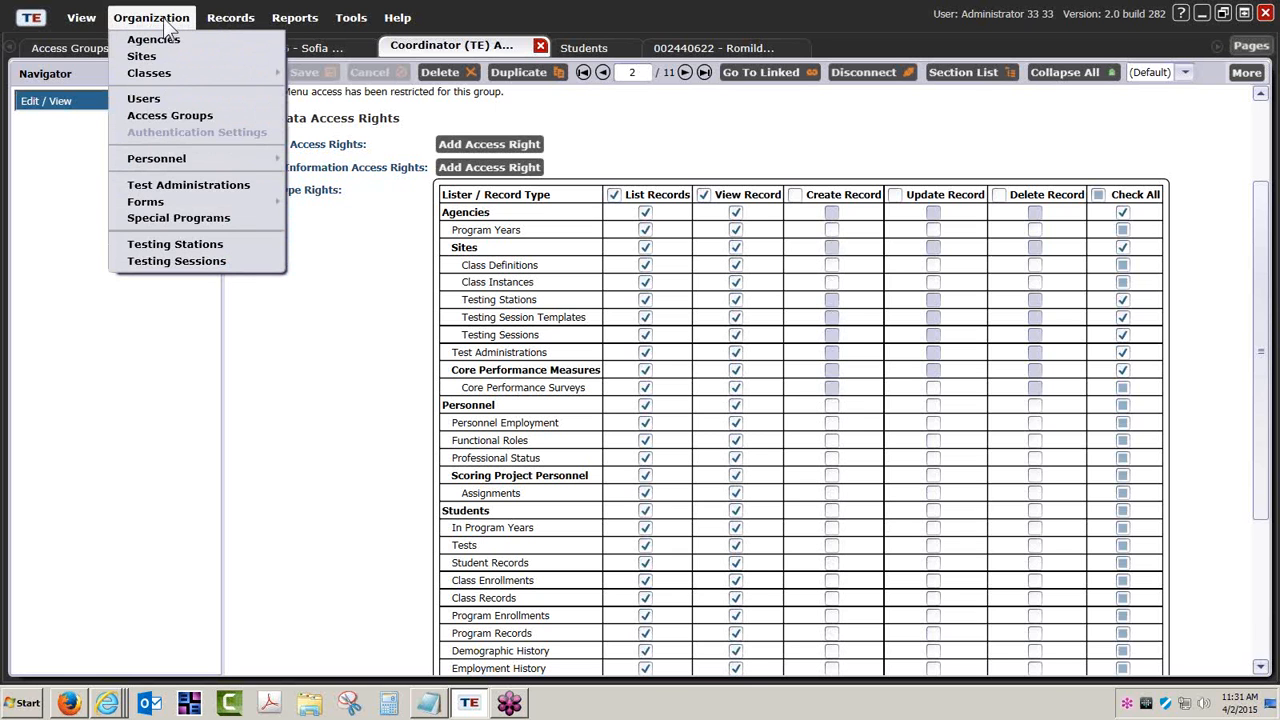
click(166, 99)
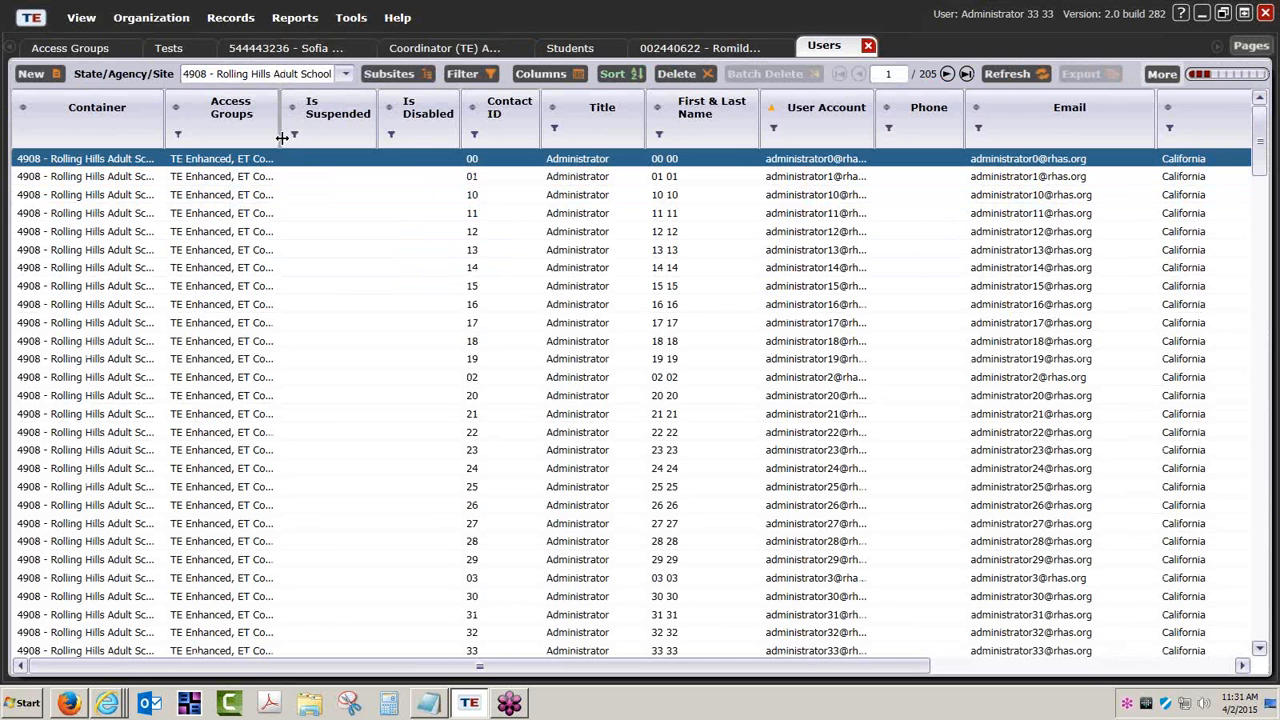
drag(283, 138, 419, 138)
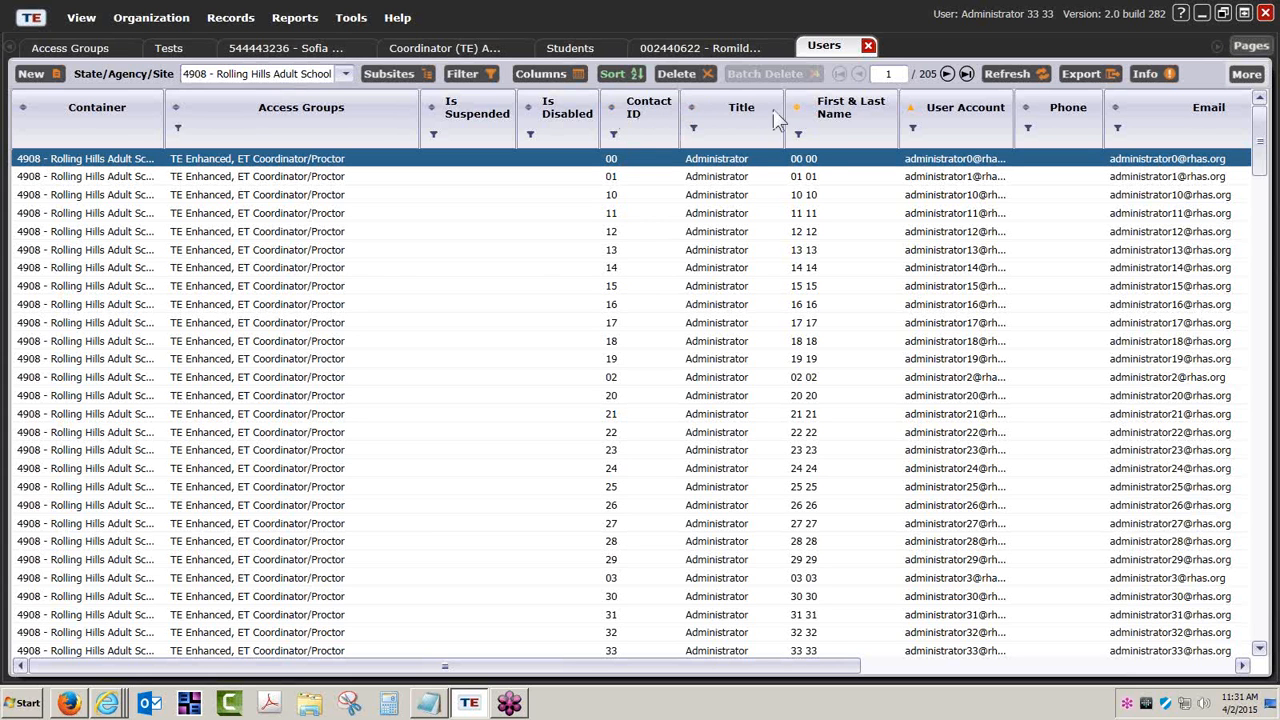
Sort the Users list by Contact ID, examine the access groups assigned to each title, and slightly widen the Access Groups column.
click(612, 108)
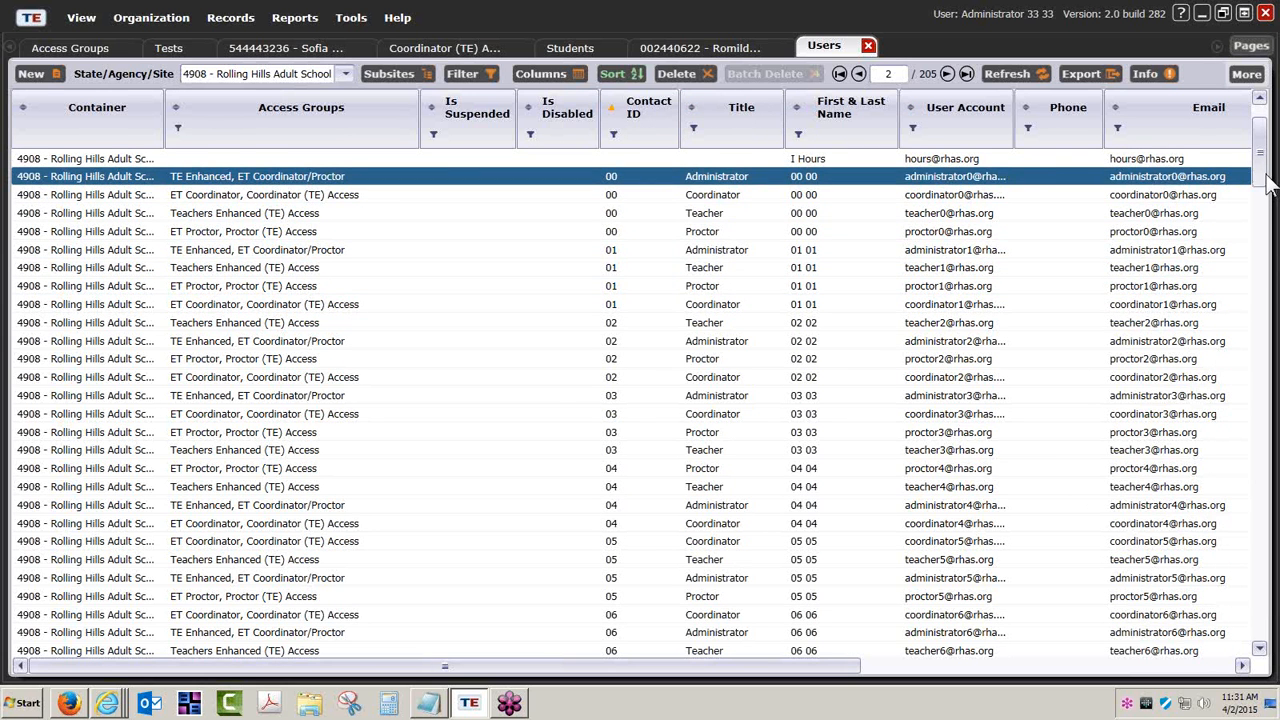
scroll(1264, 176, down, 2)
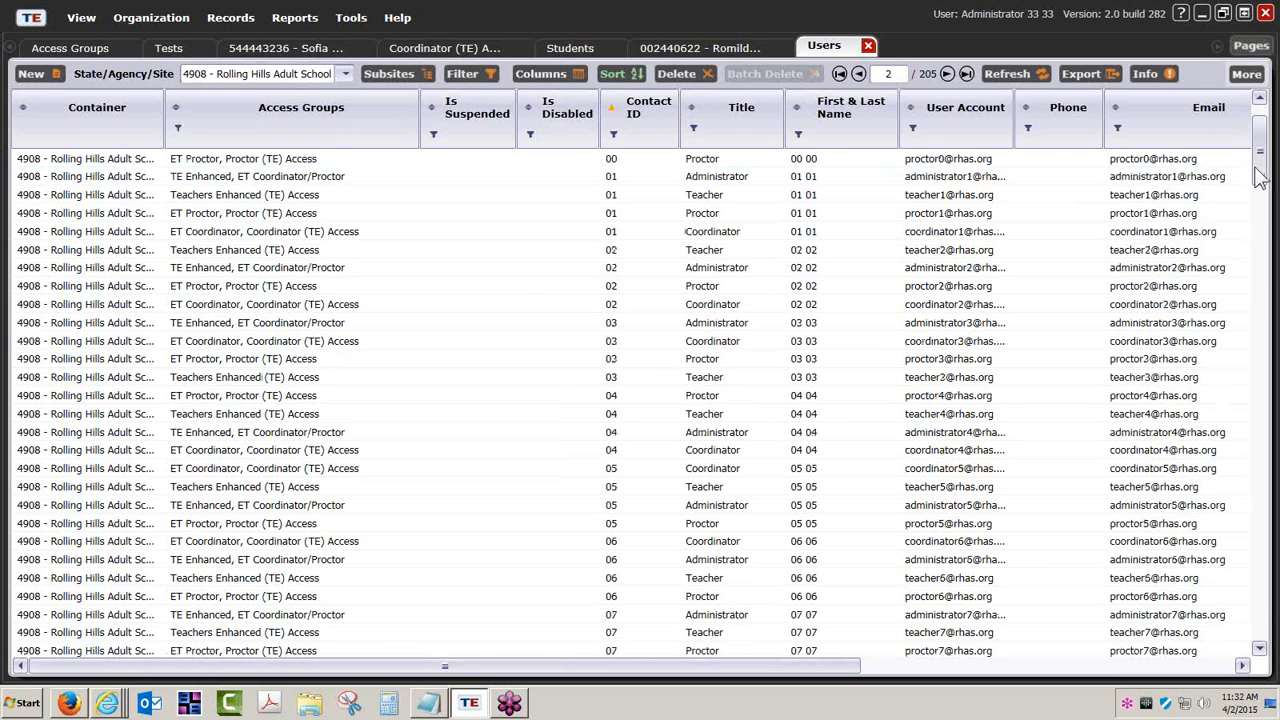
scroll(1262, 172, up, 1)
scroll(1258, 115, up, 3)
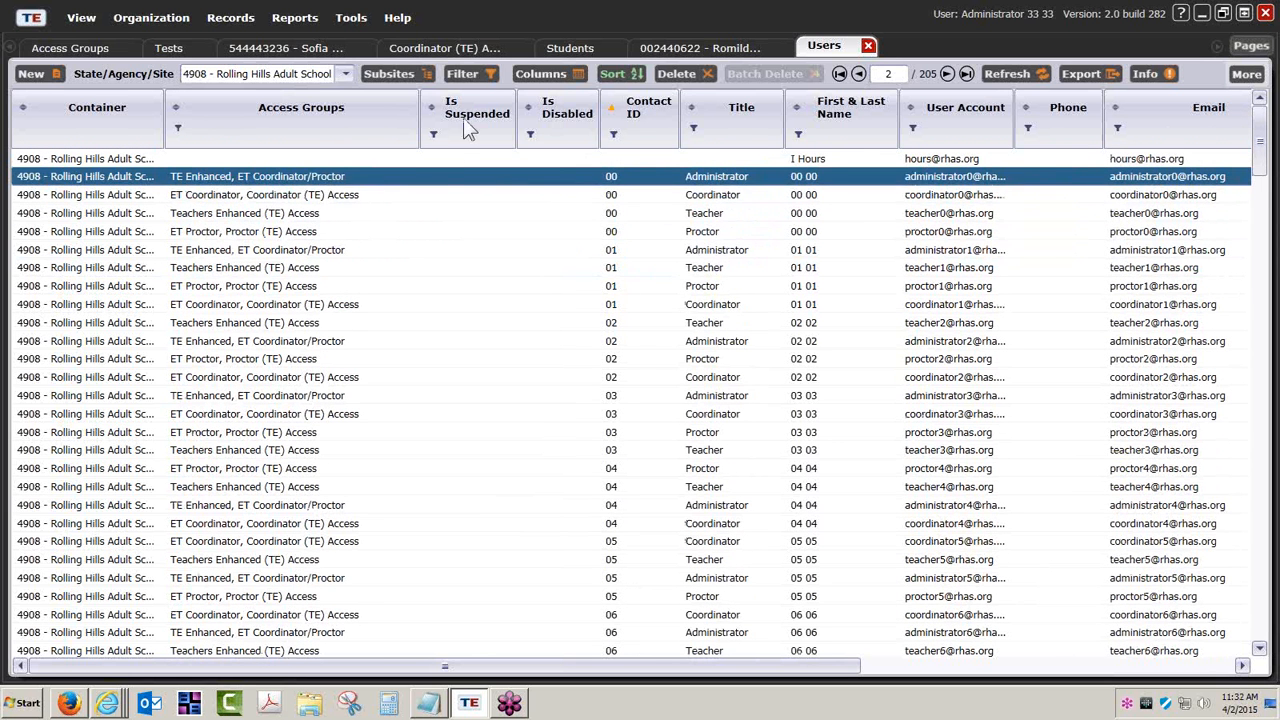
mouse_move(419, 139)
mouse_down()
mouse_move(459, 142)
mouse_move(425, 140)
mouse_up()
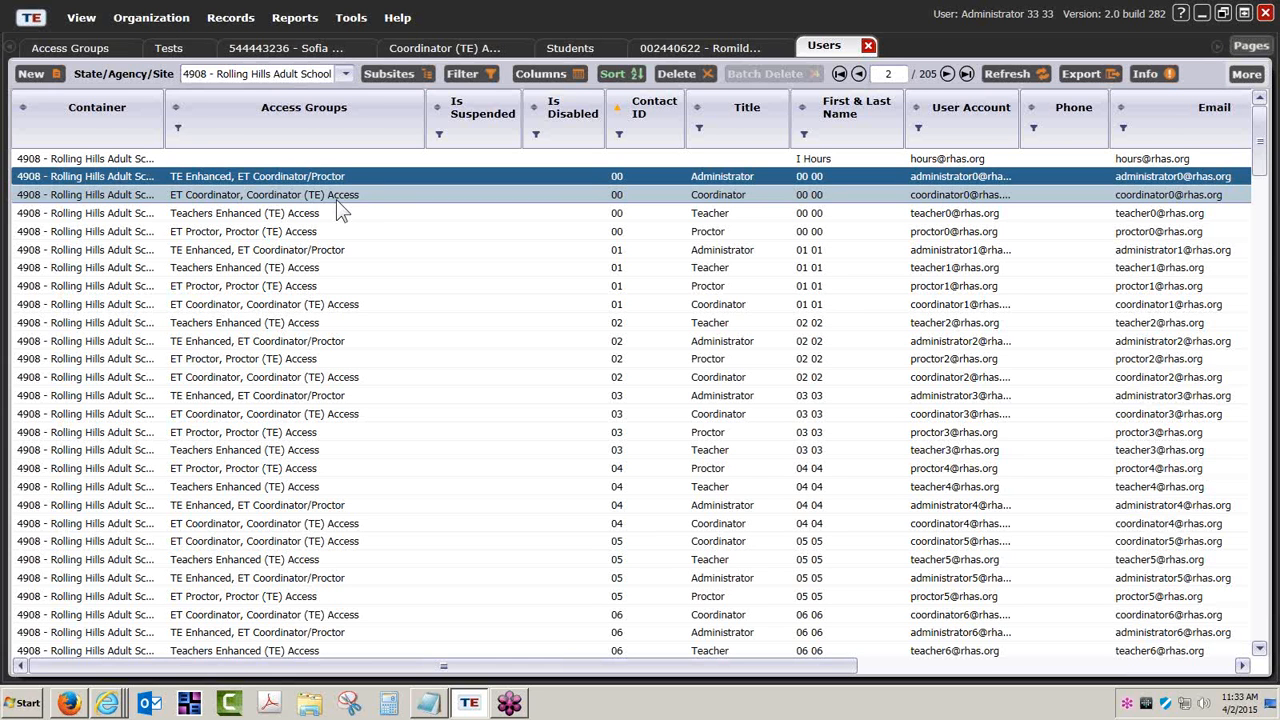
Open the first Coordinator user's record from the Users list and review its groups, menu access rights and data access rights.
click(166, 20)
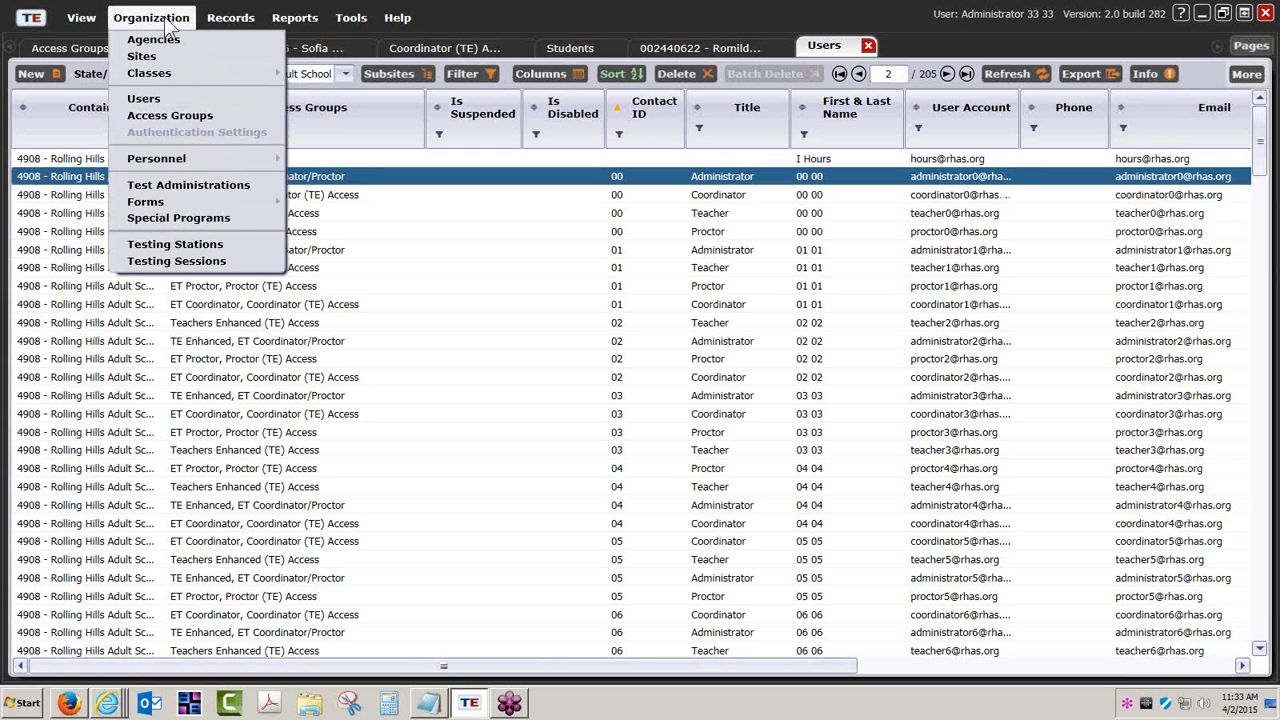
click(150, 99)
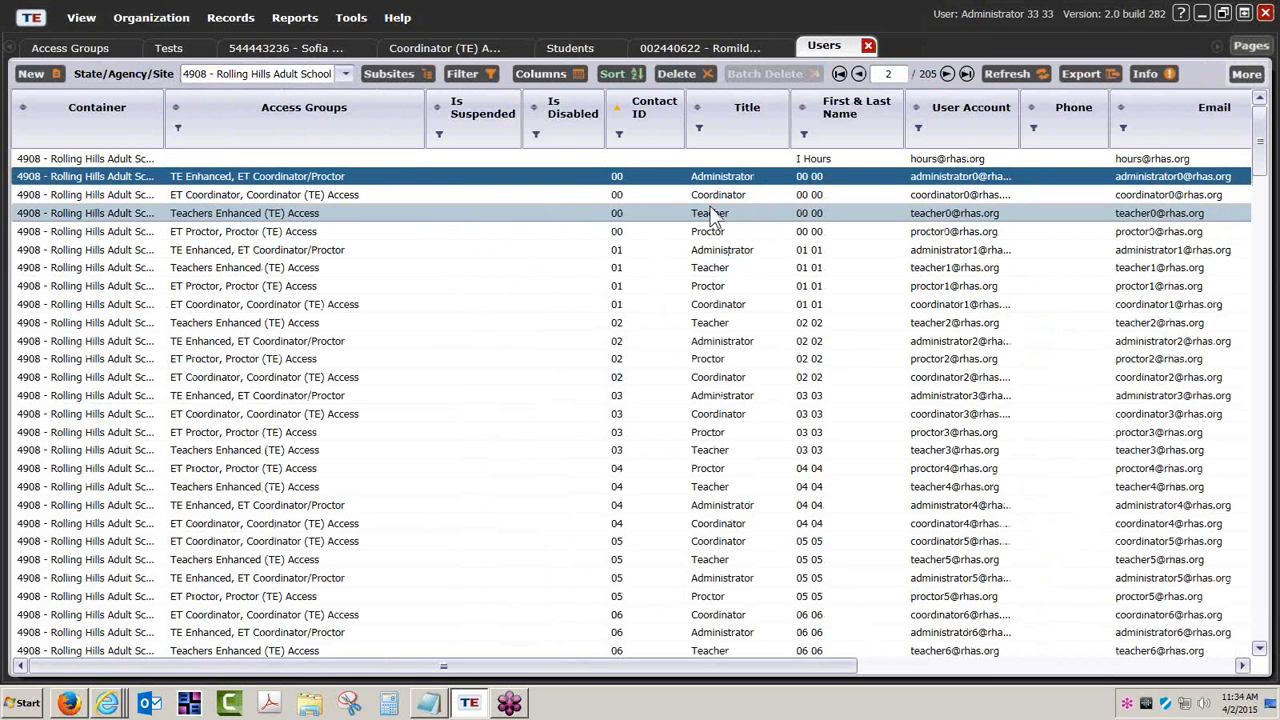
double_click(711, 196)
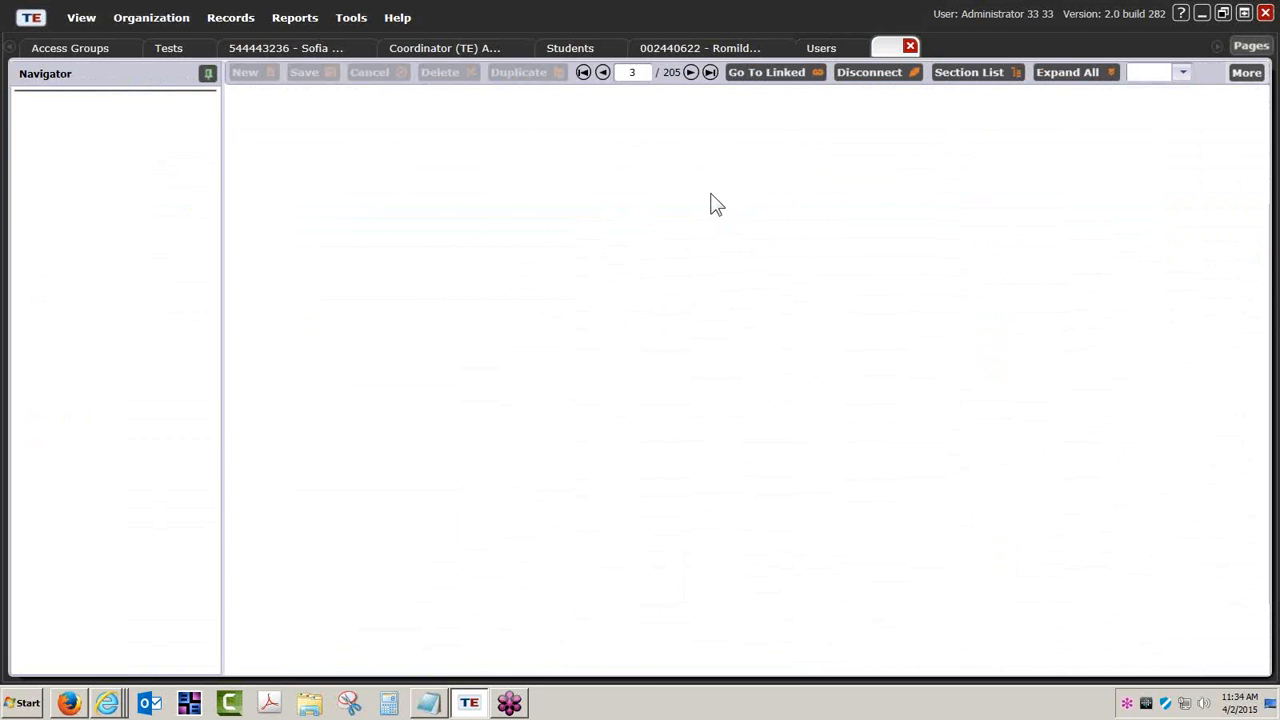
scroll(584, 420, down, 3)
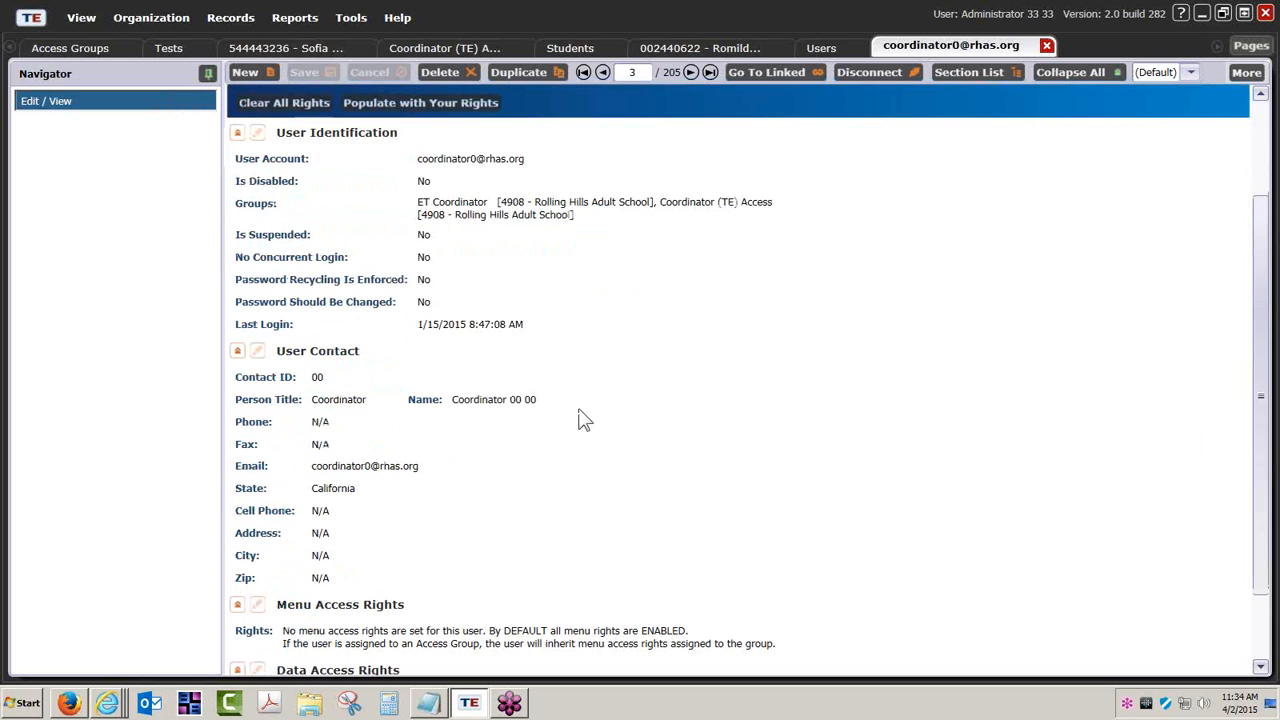
scroll(584, 420, up, 3)
scroll(509, 403, down, 5)
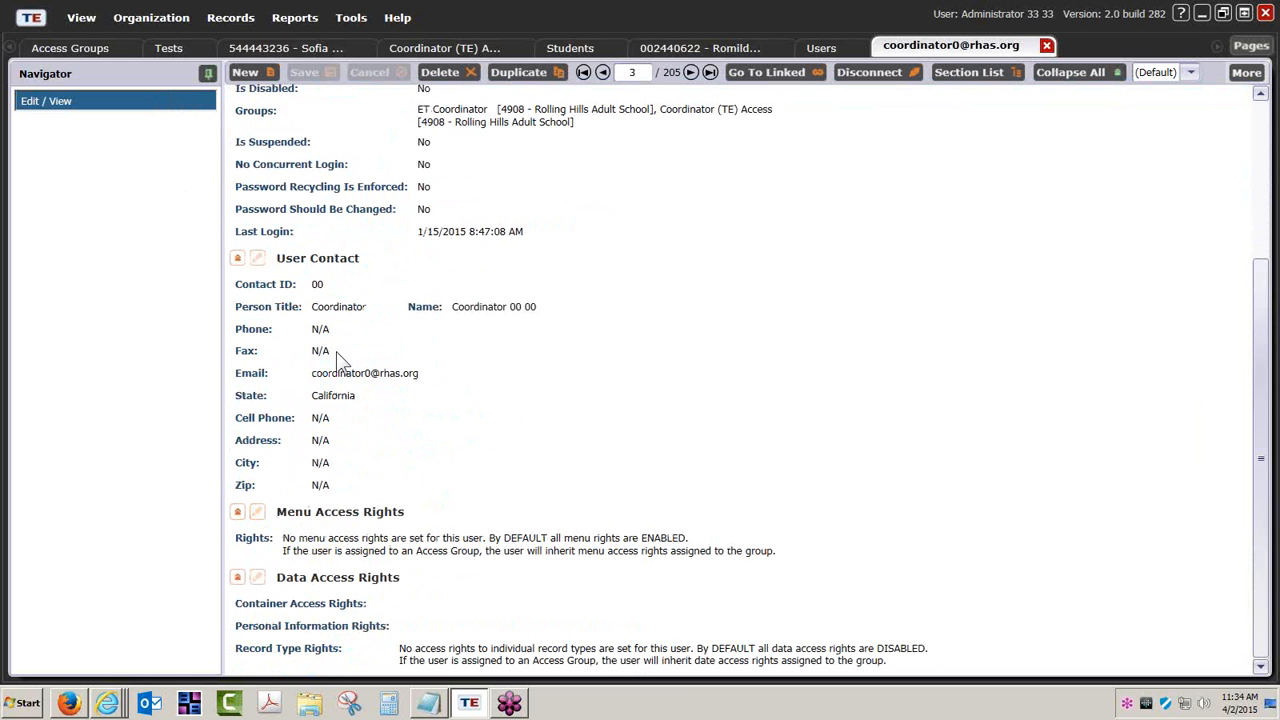
scroll(336, 351, up, 5)
Collapse the User Information, User Identification and User Contact sections of the coordinator's record and enlarge the display.
click(238, 100)
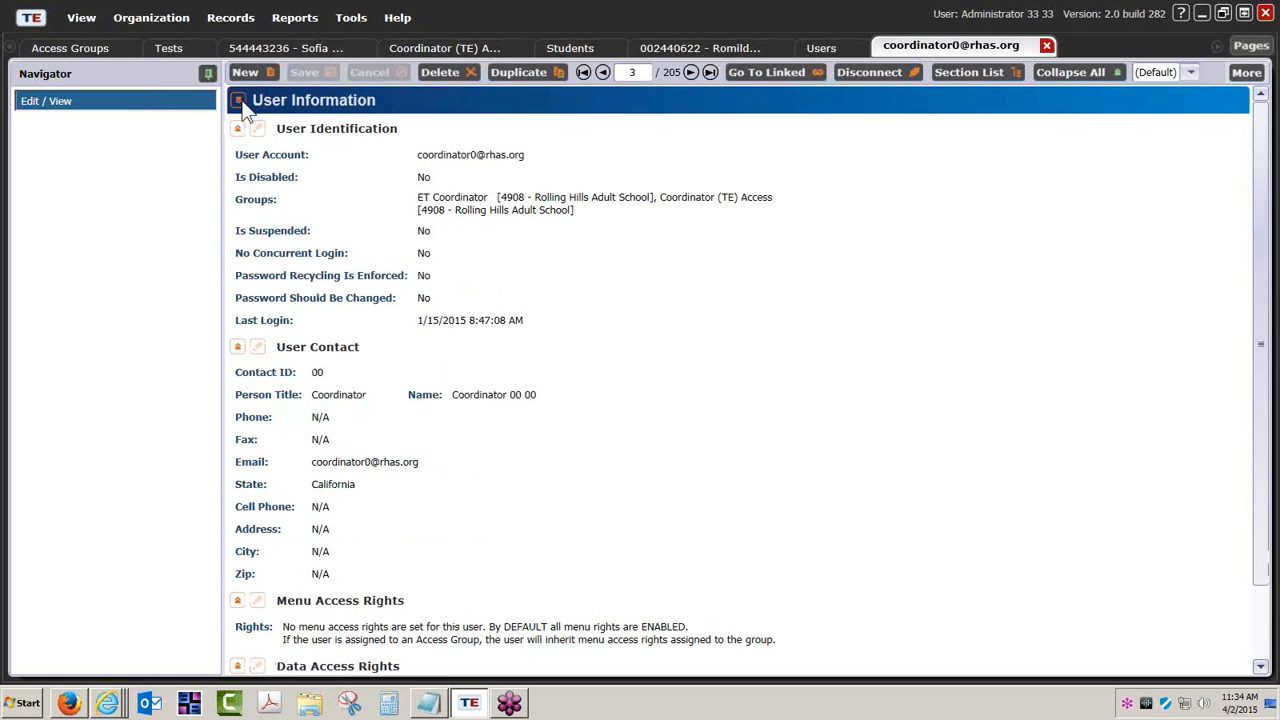
click(238, 129)
click(237, 158)
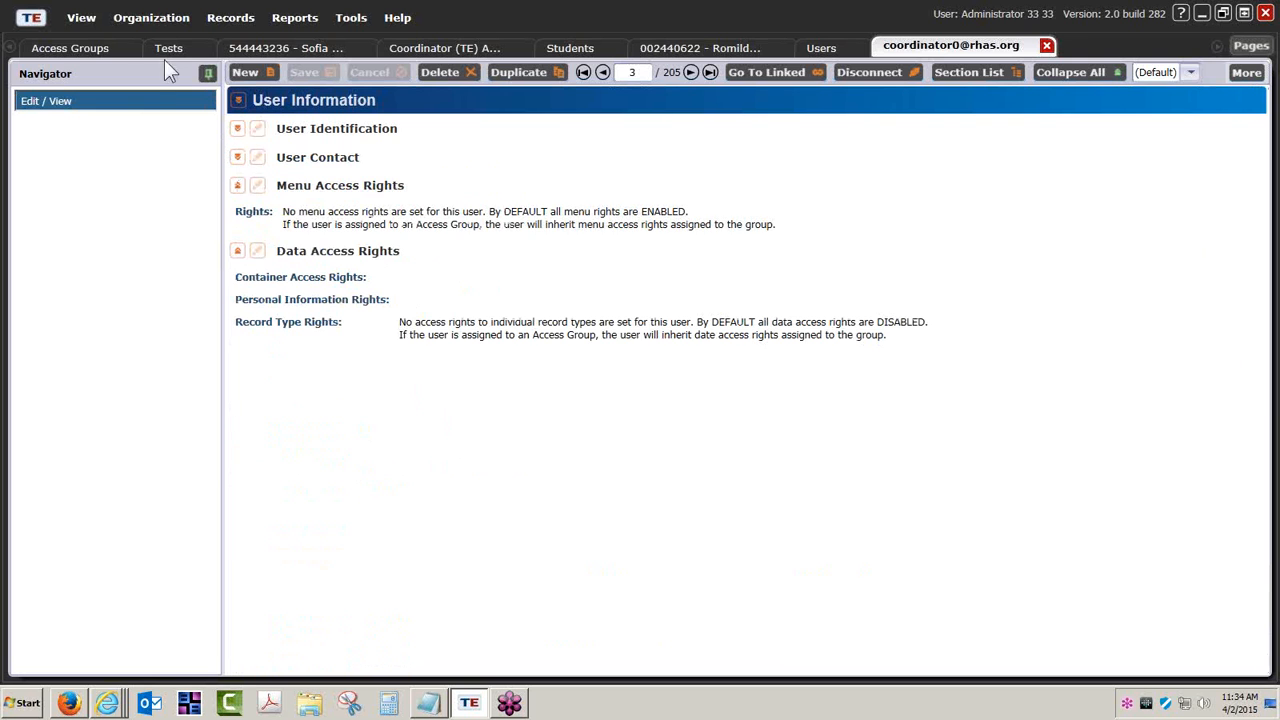
click(89, 24)
click(98, 131)
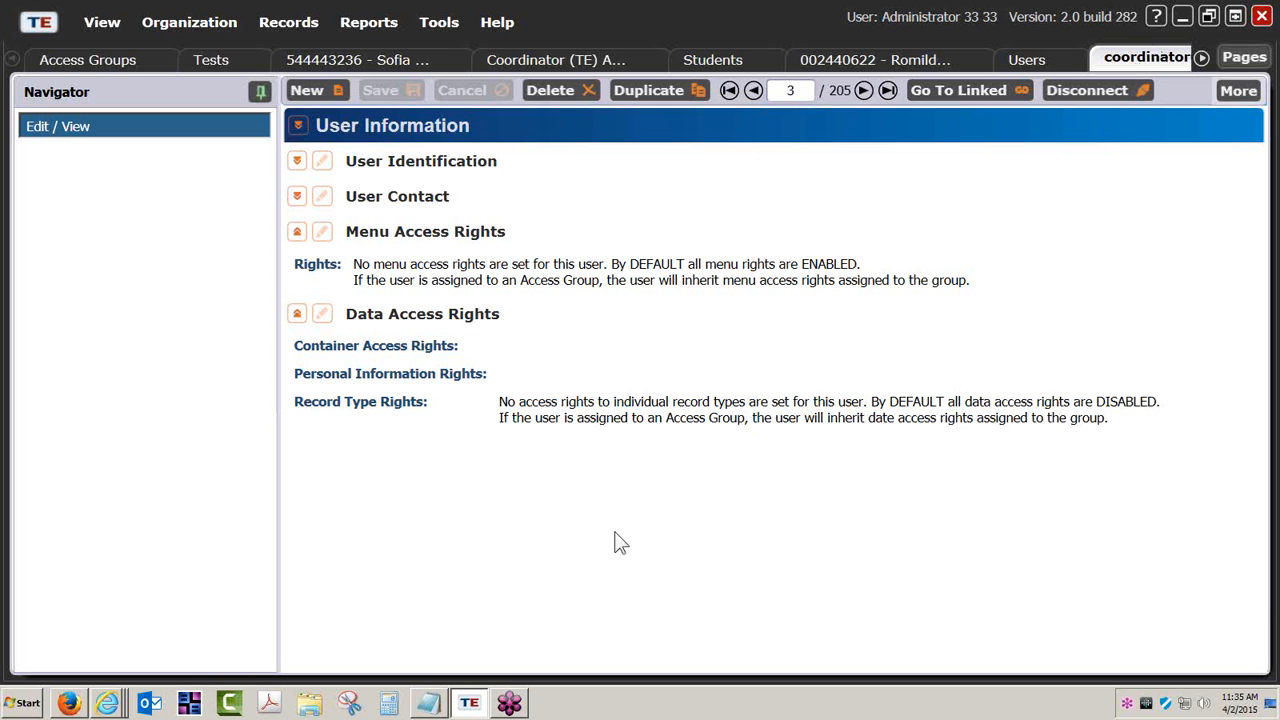
Open the coordinator user's Data Access Rights for editing and review the record type rights down to the Students record types.
click(321, 314)
scroll(390, 468, down, 1)
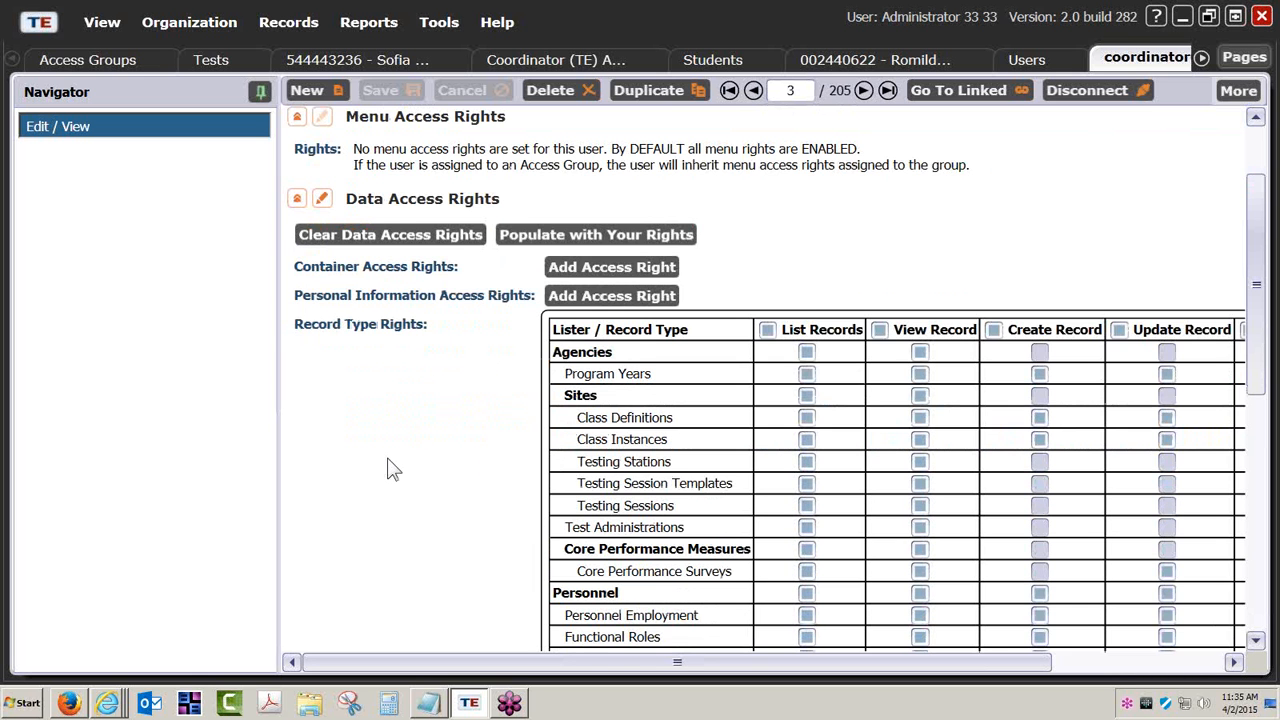
scroll(390, 468, down, 1)
scroll(390, 468, down, 1)
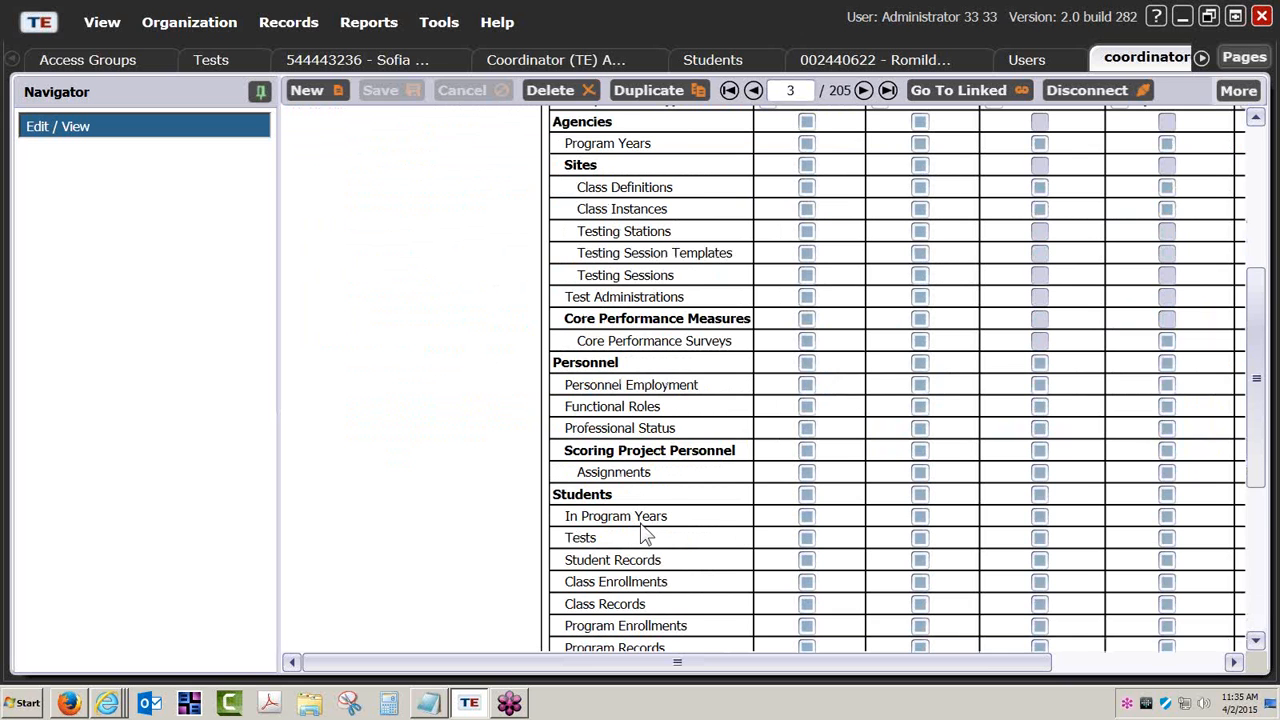
scroll(660, 570, down, 1)
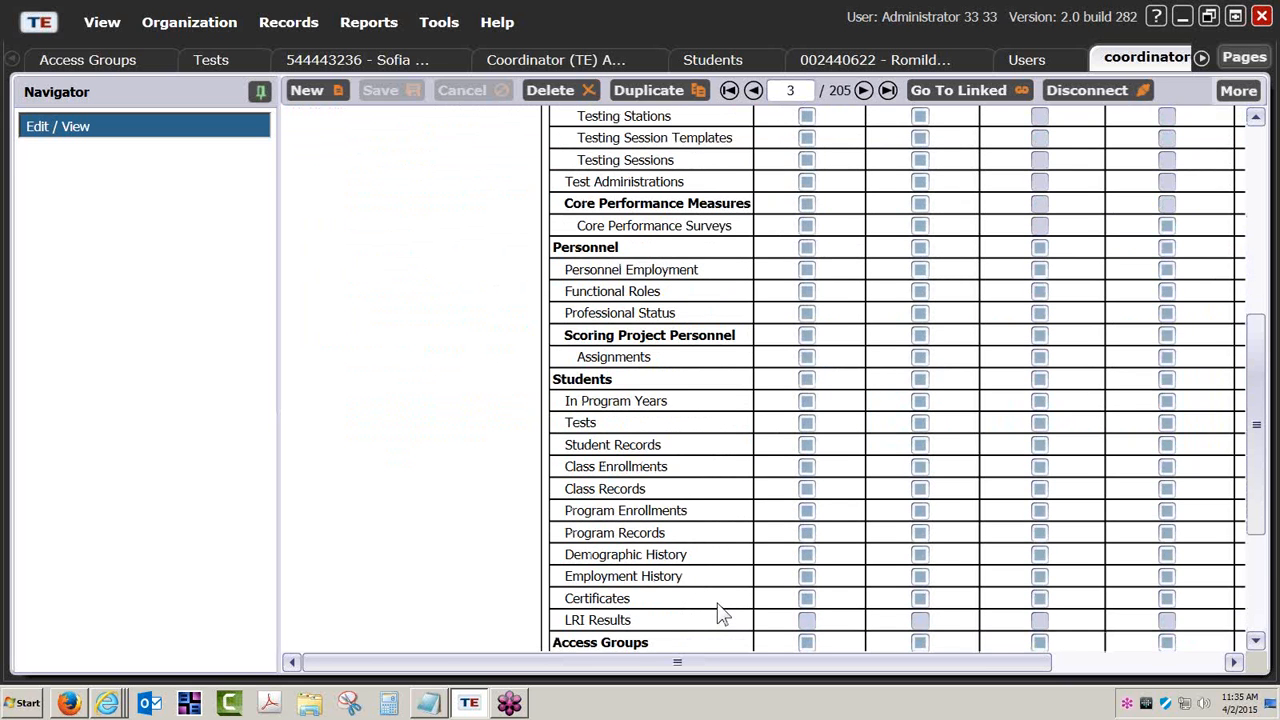
scroll(718, 612, down, 1)
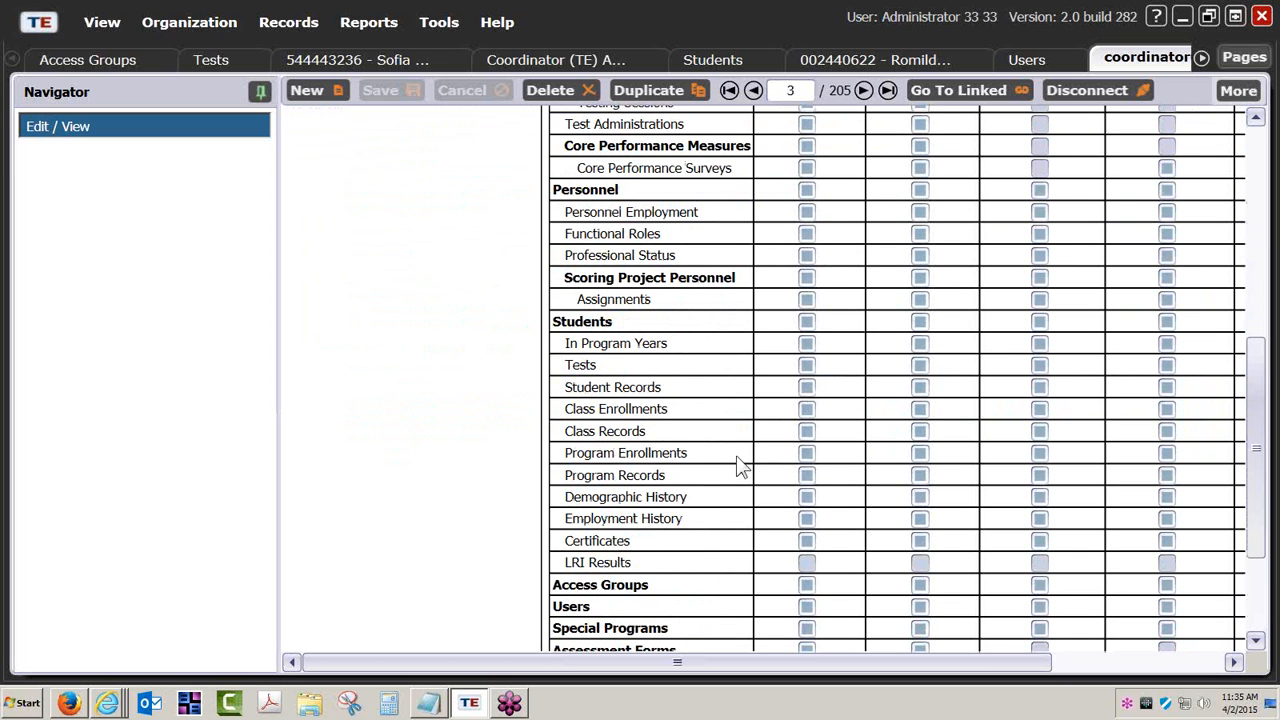
Try changing the List Records right for Tests in the coordinator user's record type rights.
click(806, 366)
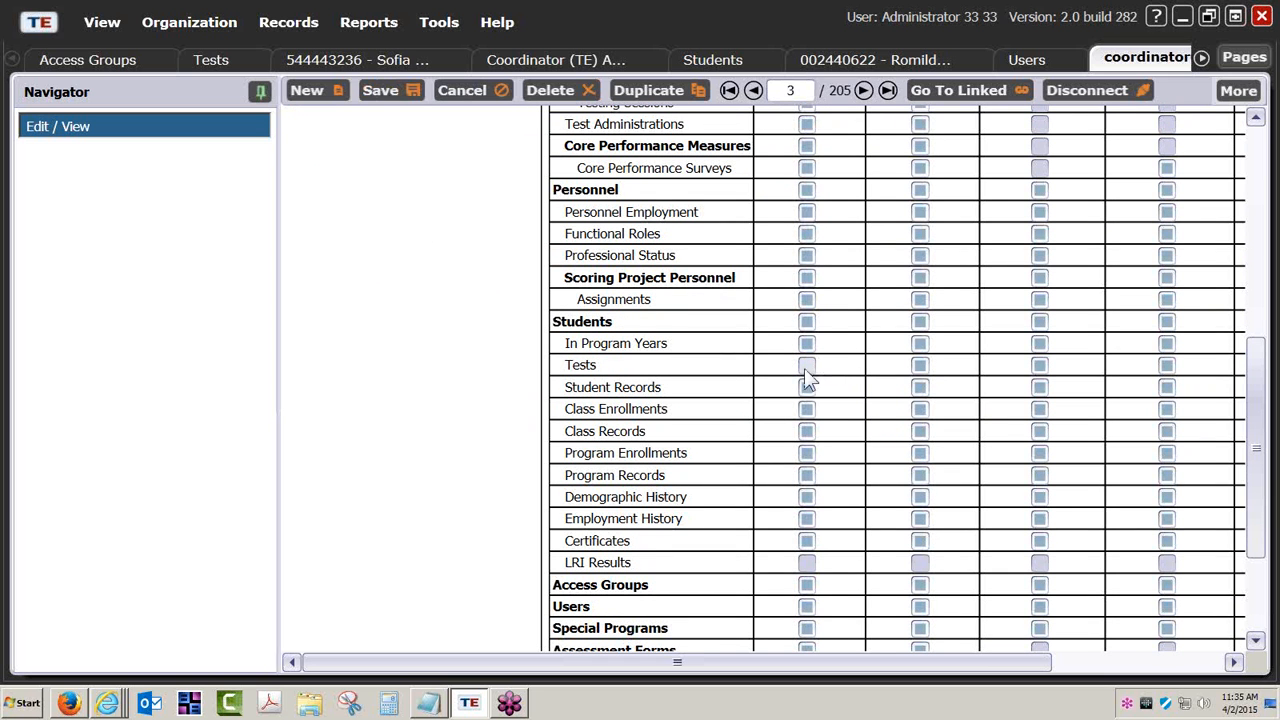
scroll(805, 375, up, 1)
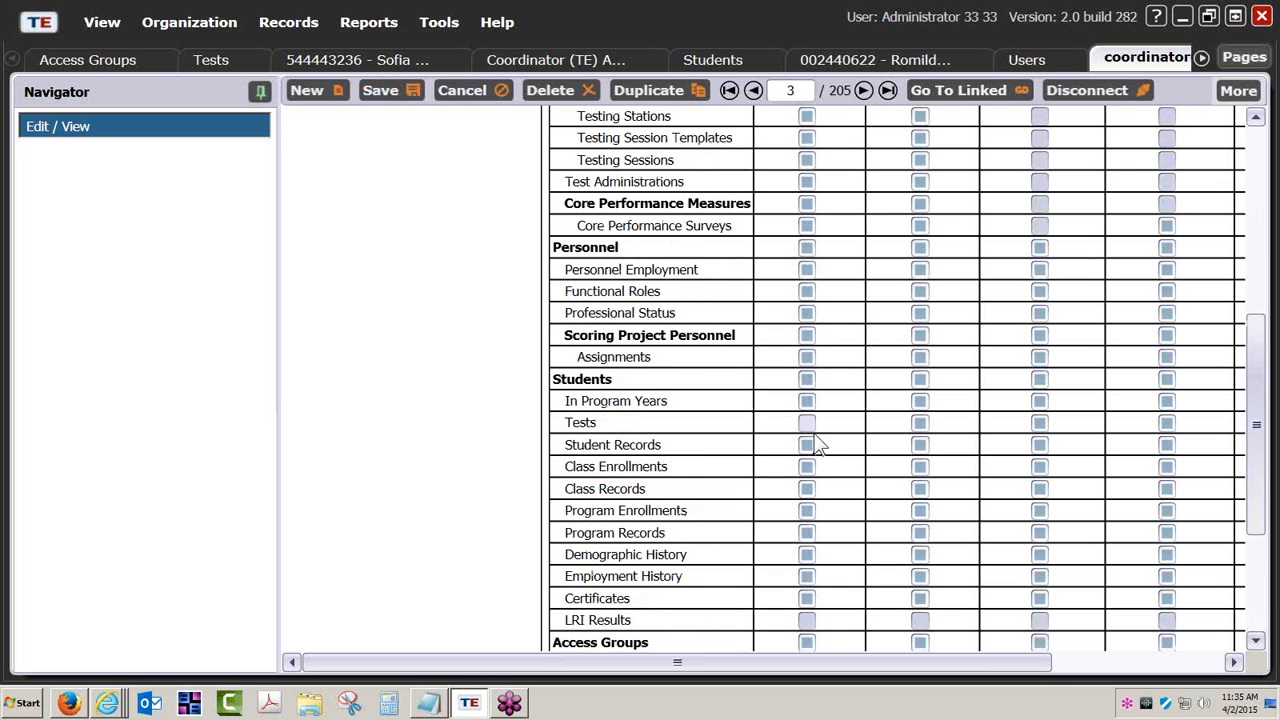
scroll(815, 445, up, 3)
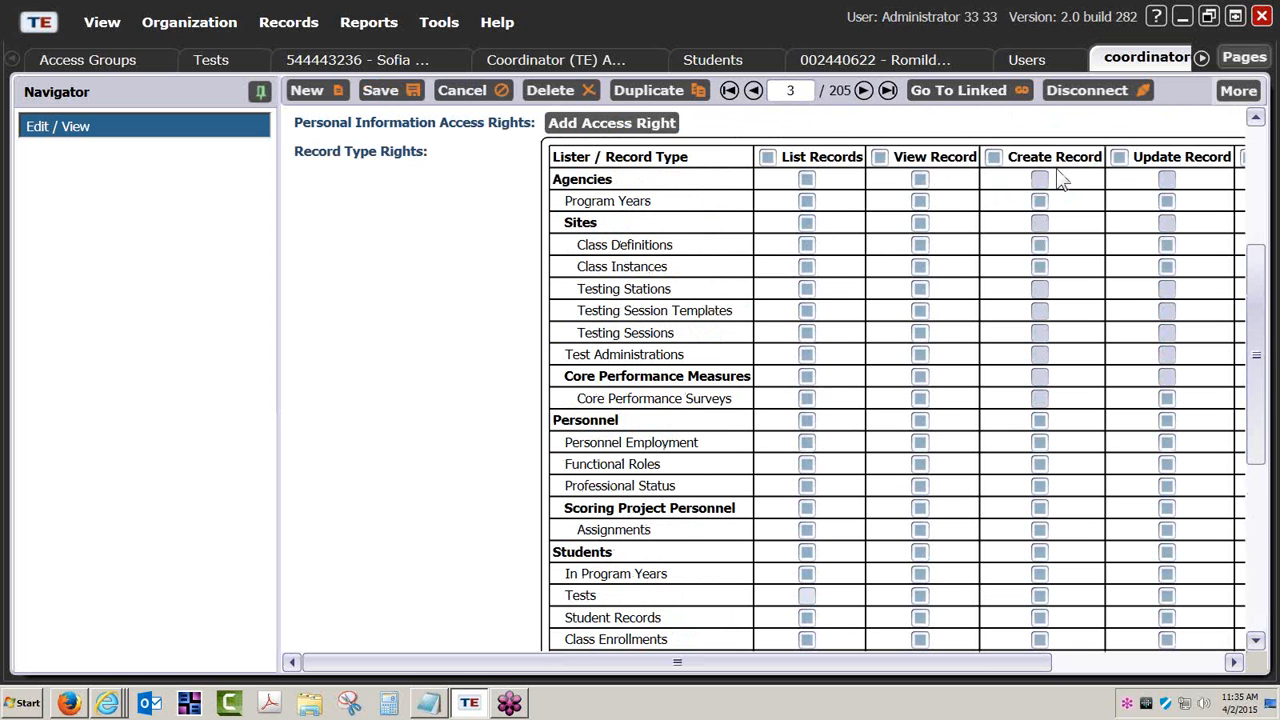
scroll(1140, 397, down, 3)
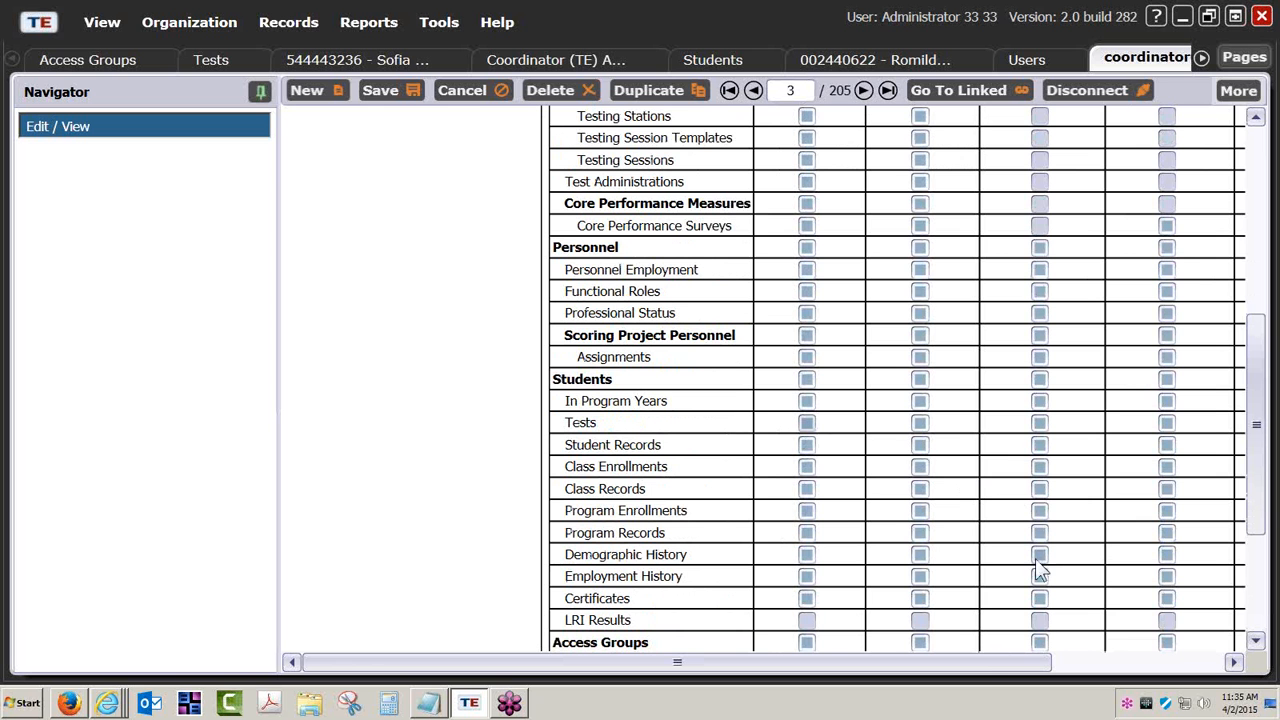
Clear the Delete Record right for all available record types of the coordinator user and review the Students rows.
drag(985, 660, 1109, 651)
scroll(1094, 609, up, 4)
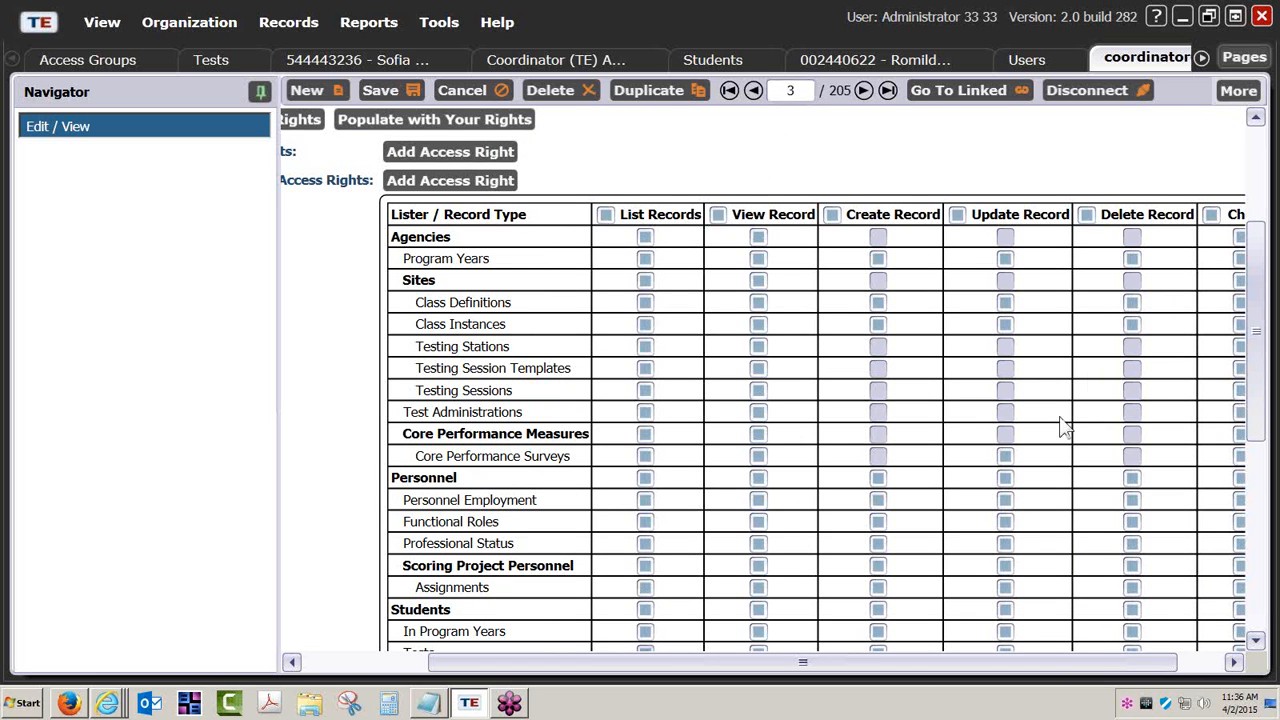
click(1089, 220)
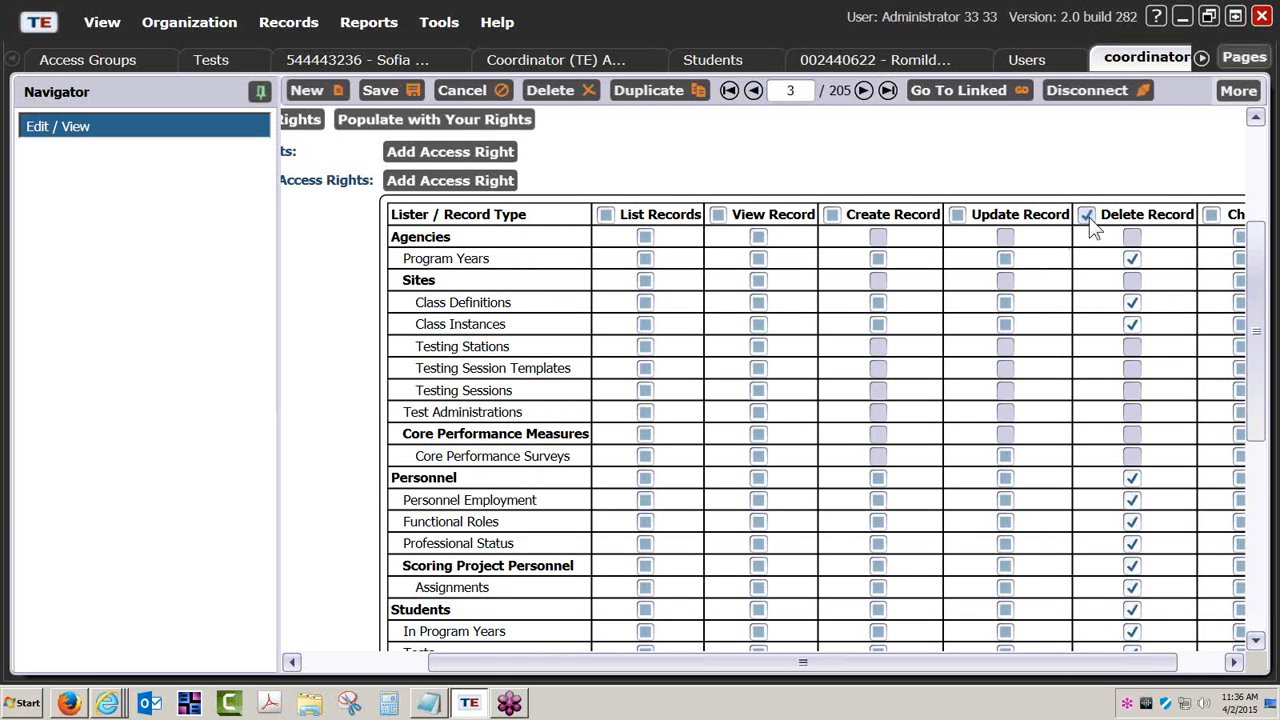
click(1087, 219)
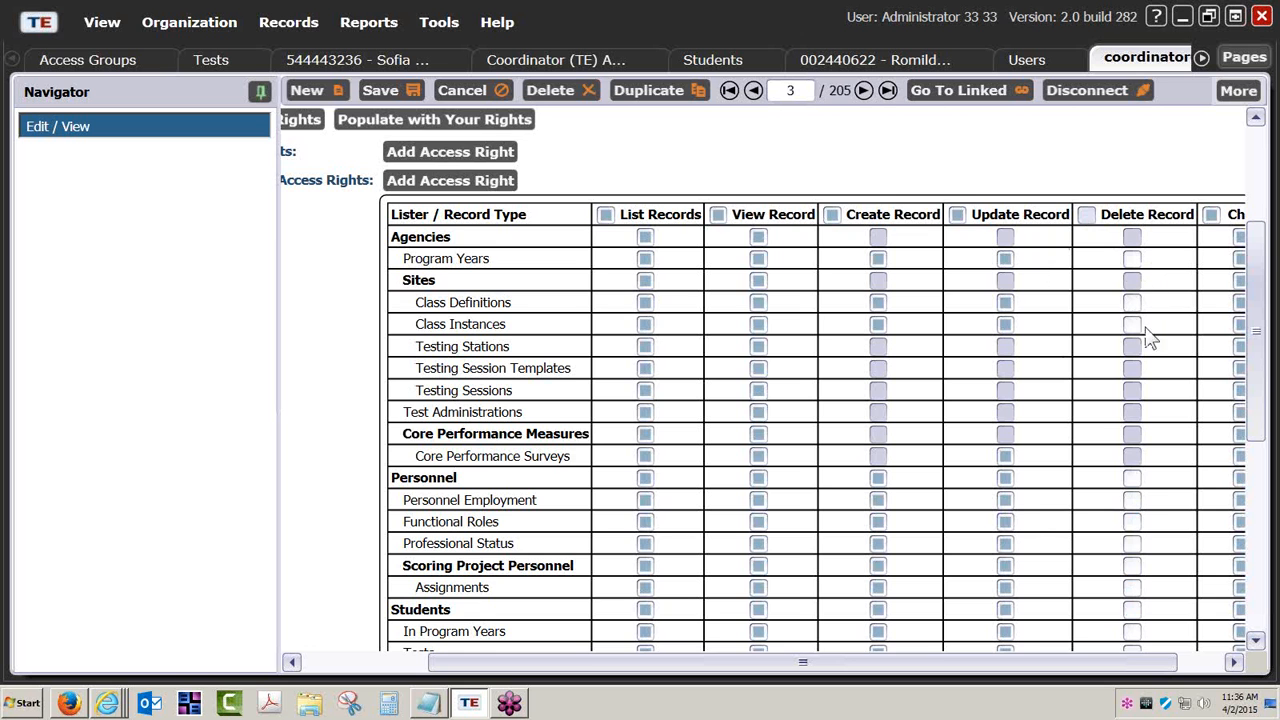
scroll(1155, 620, down, 3)
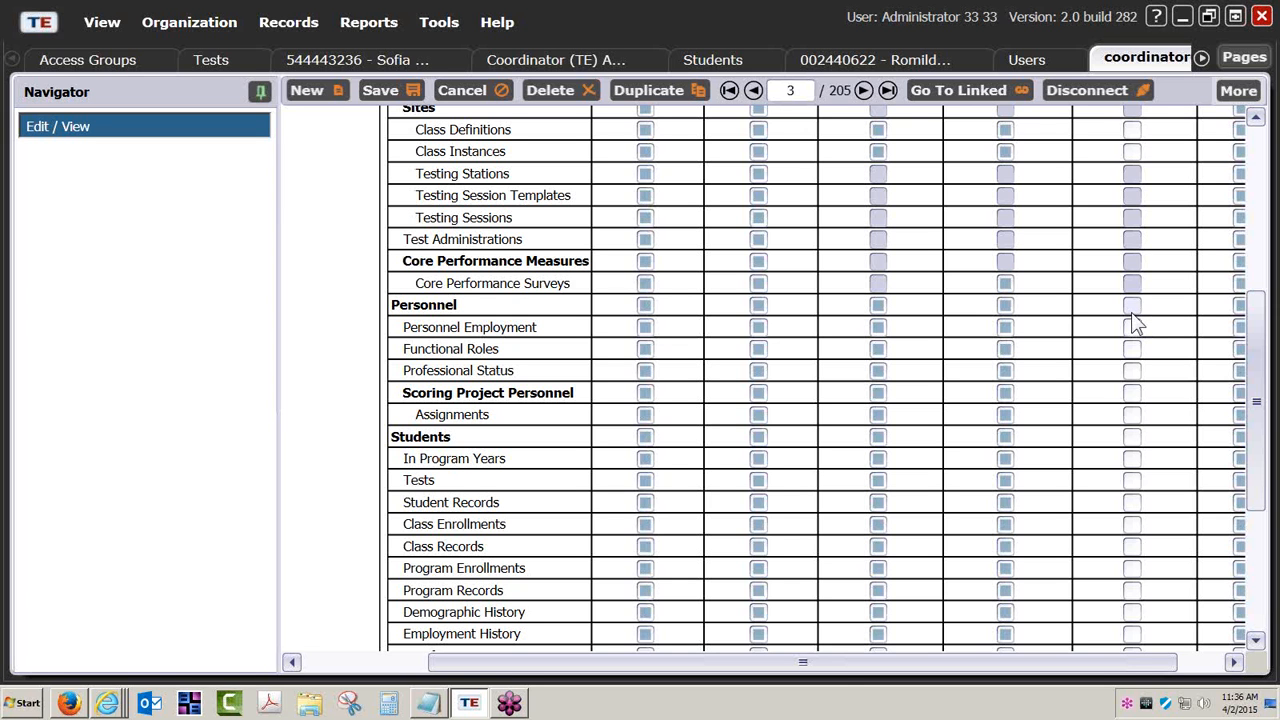
Open the coordinator user's Menu Access Rights for editing and review the list of menu rights.
click(758, 371)
scroll(758, 390, up, 3)
scroll(758, 390, up, 1)
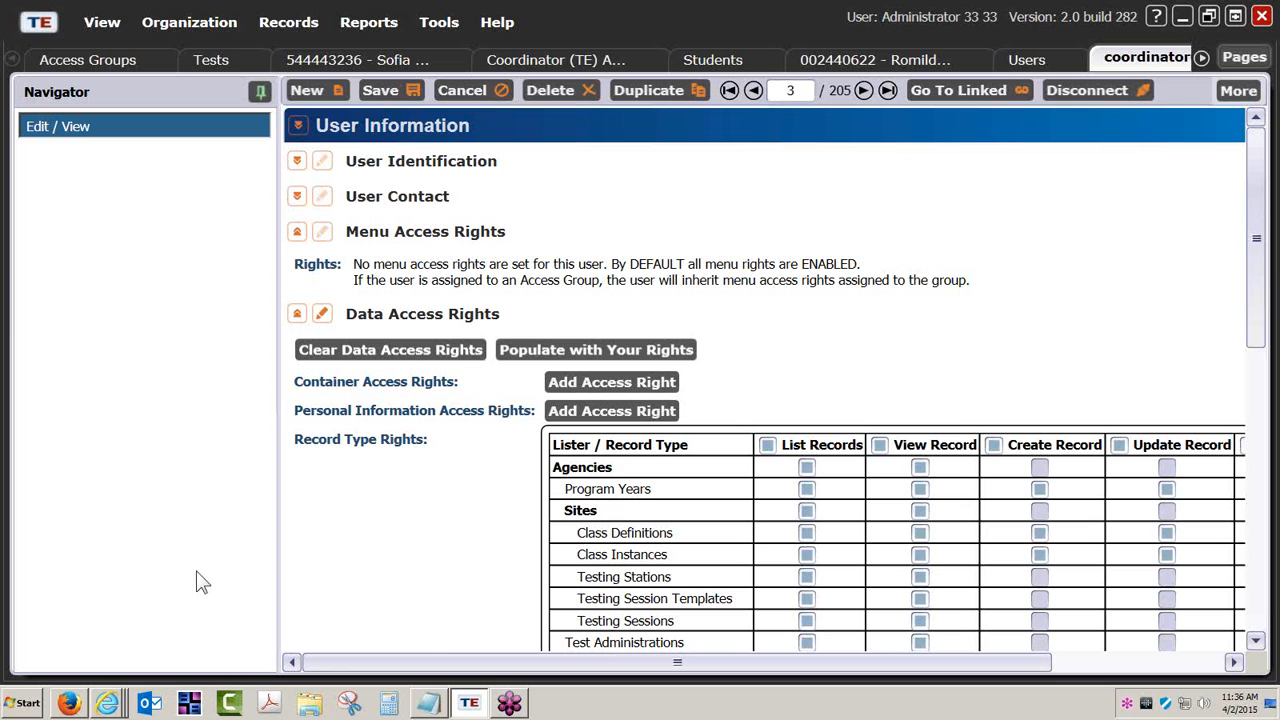
click(321, 232)
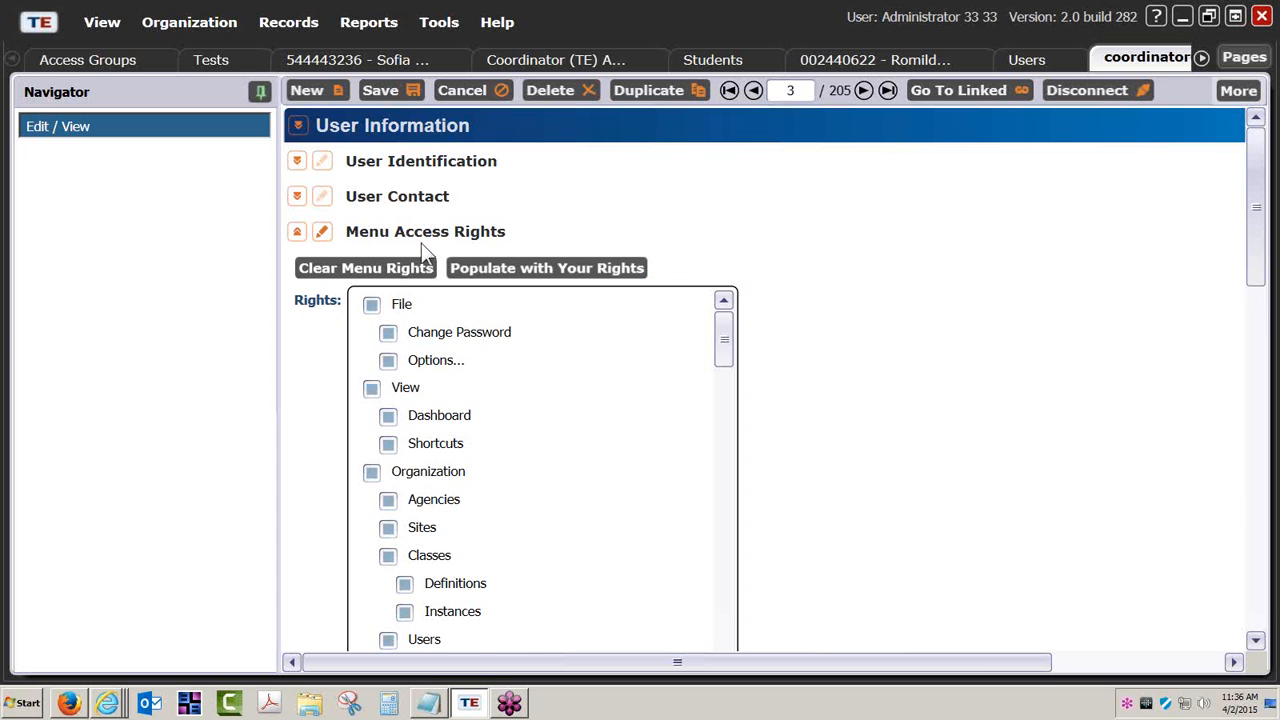
scroll(875, 402, down, 3)
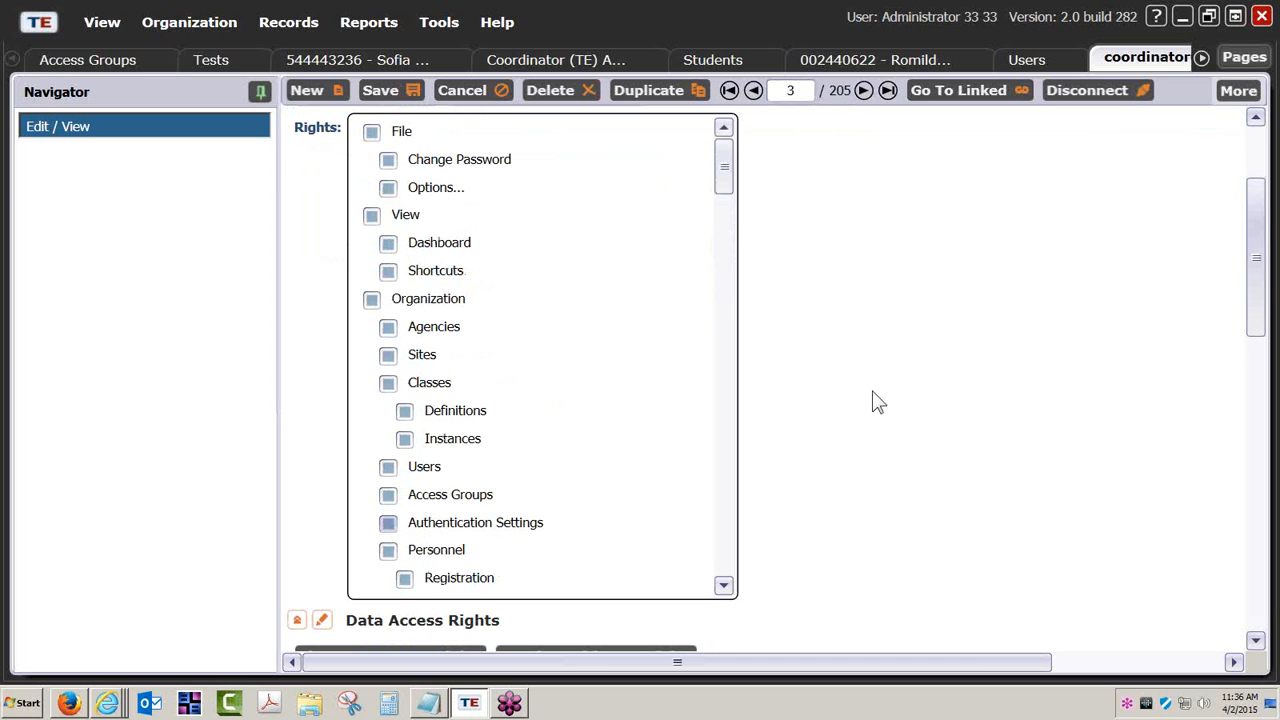
Enable the coordinator user's Organization menu right while leaving the rights beneath it, such as Agencies, Sites, Classes and Users, cleared.
scroll(875, 402, up, 2)
click(370, 416)
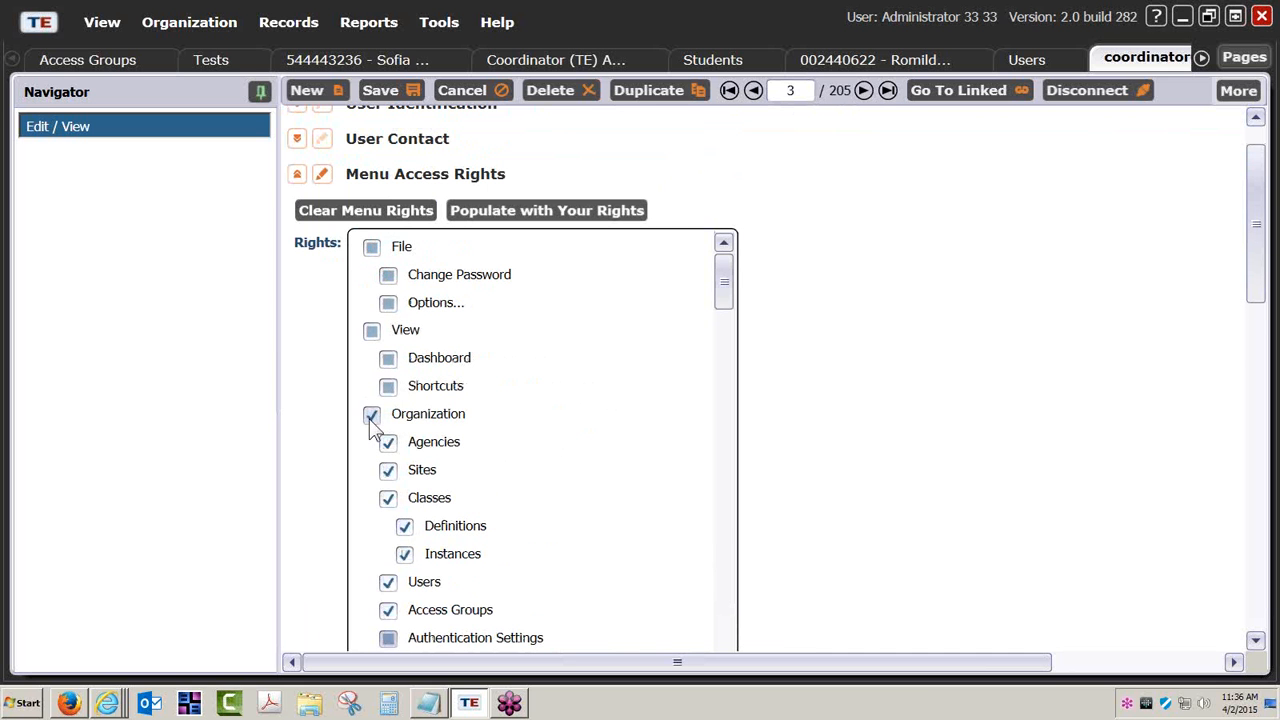
click(371, 415)
click(389, 442)
click(389, 442)
scroll(813, 408, up, 1)
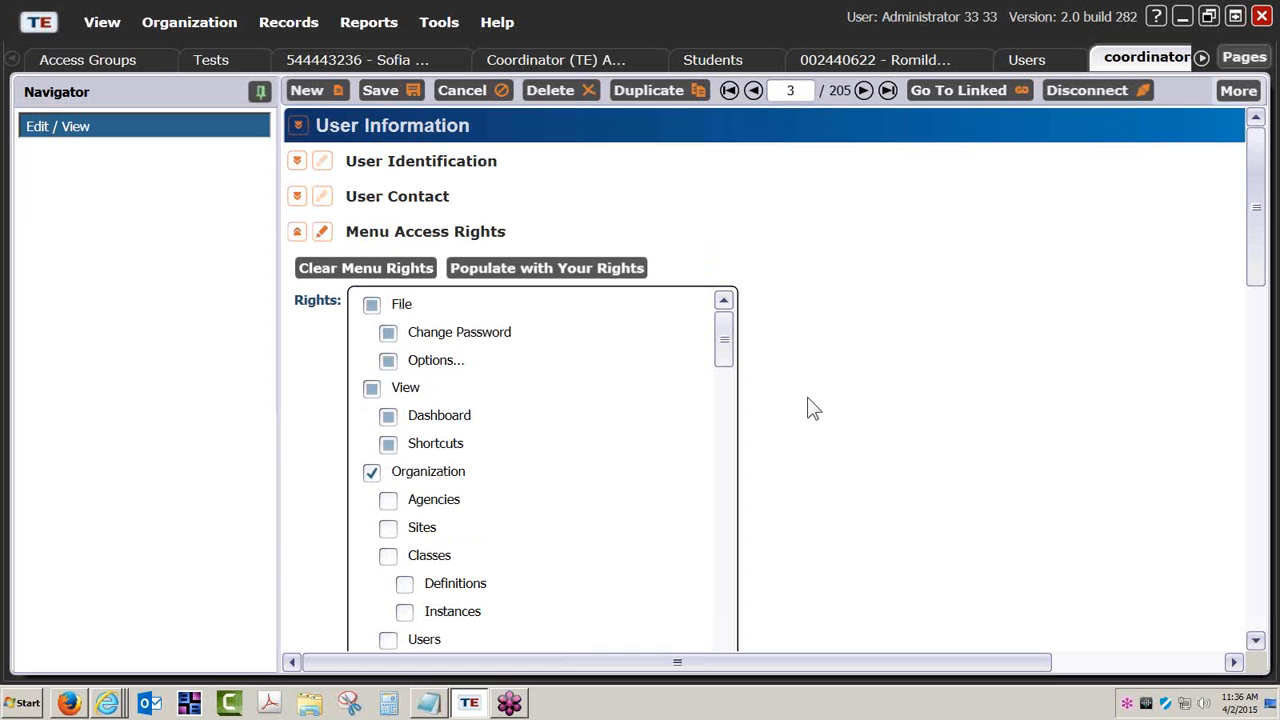
Close the coordinator user's record without saving its rights changes and return to the Access Groups list.
click(1143, 62)
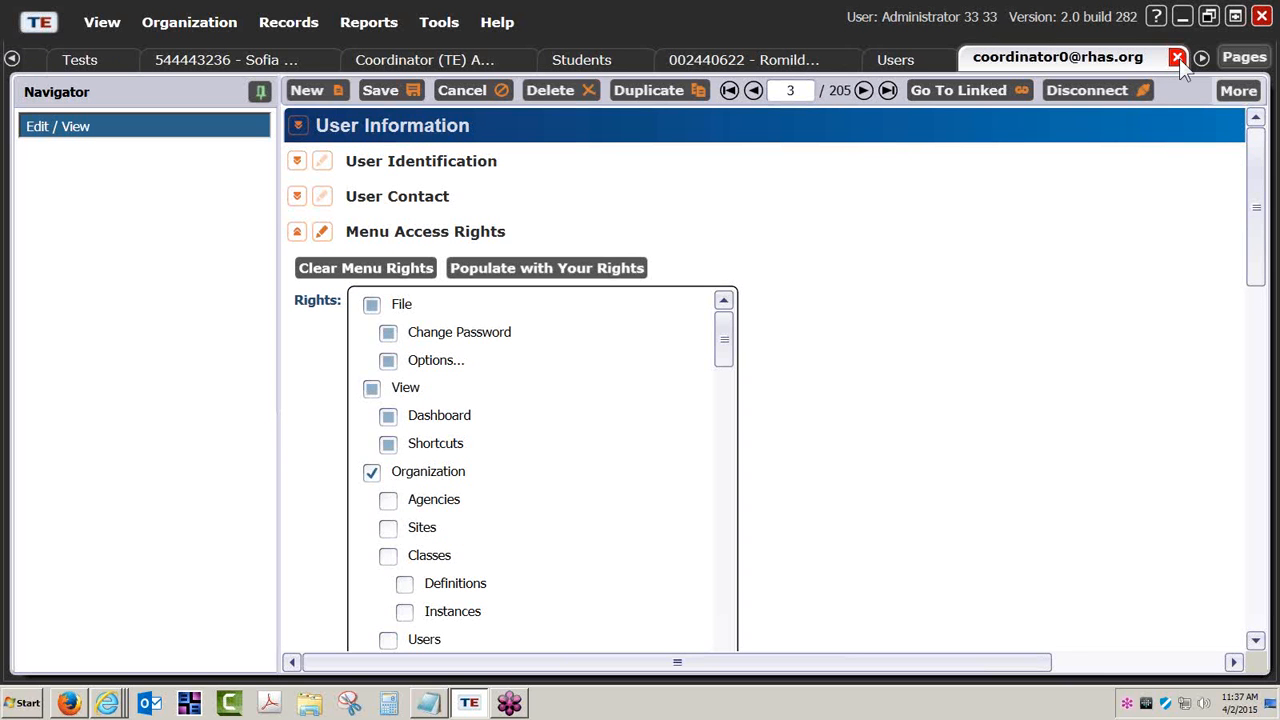
click(1177, 57)
click(644, 380)
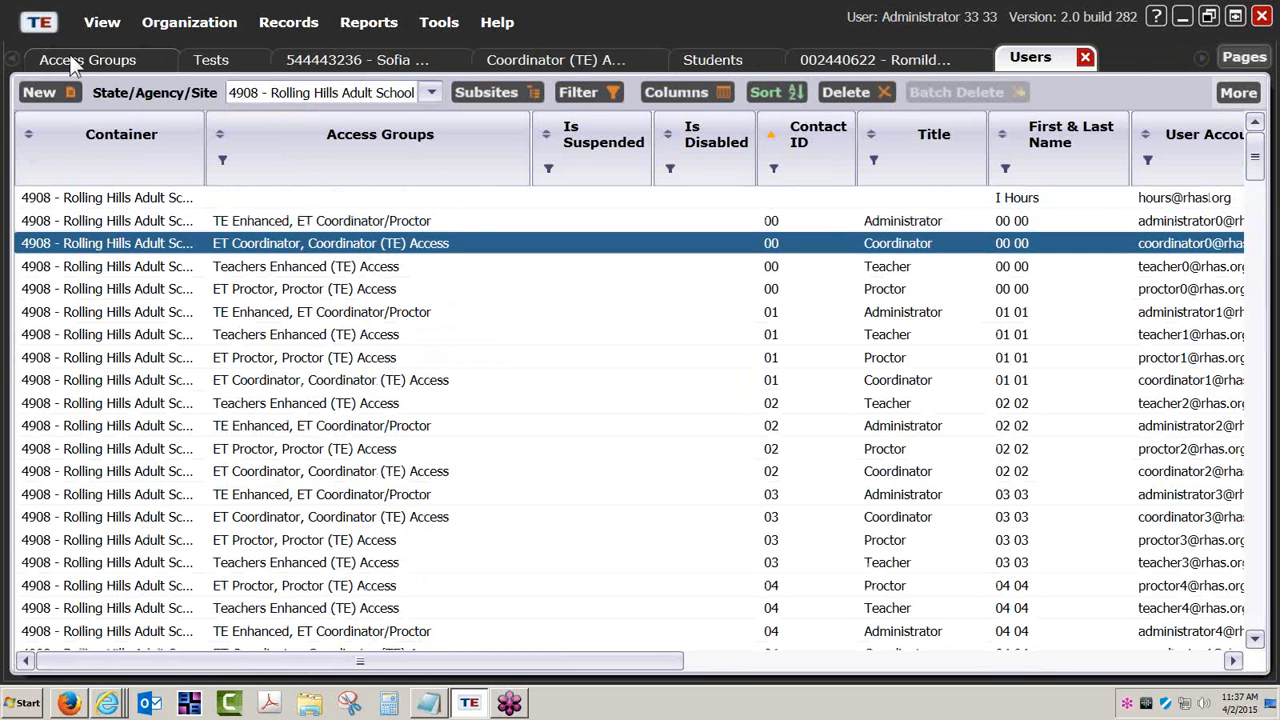
click(74, 57)
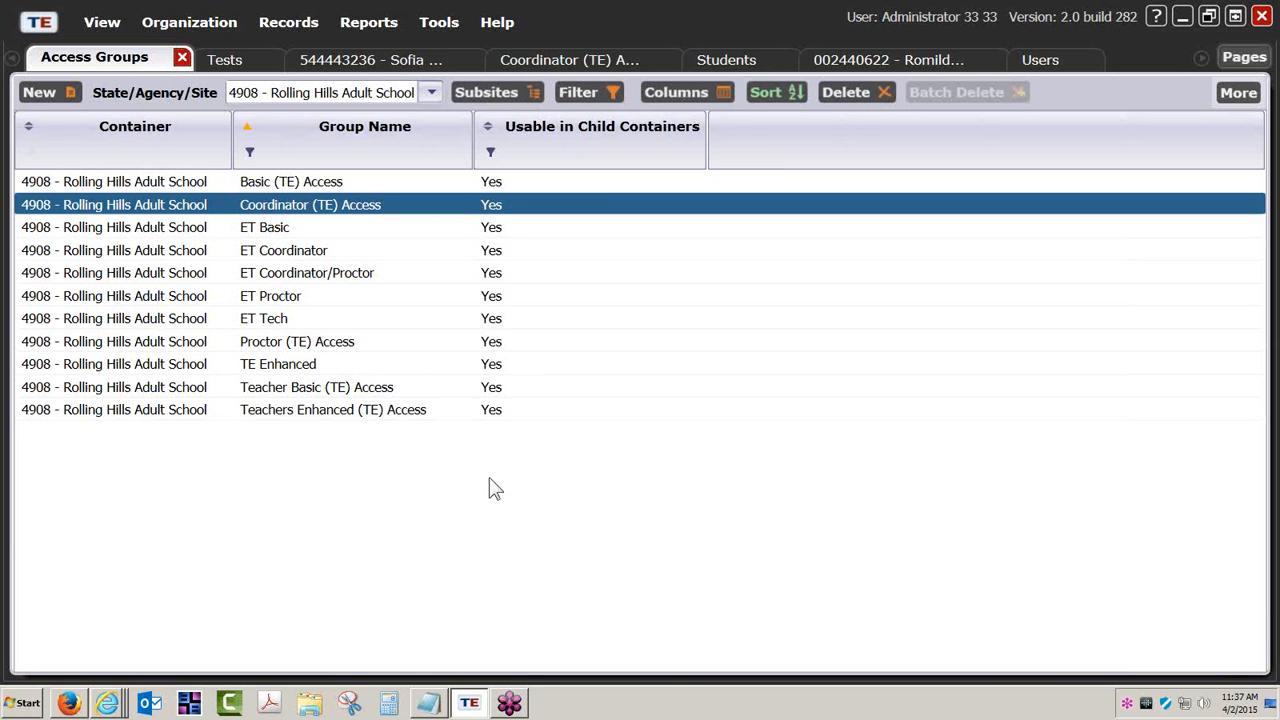
Reopen the coordinator's record from the Users list and clear all of the user's individual rights.
click(1062, 64)
double_click(543, 247)
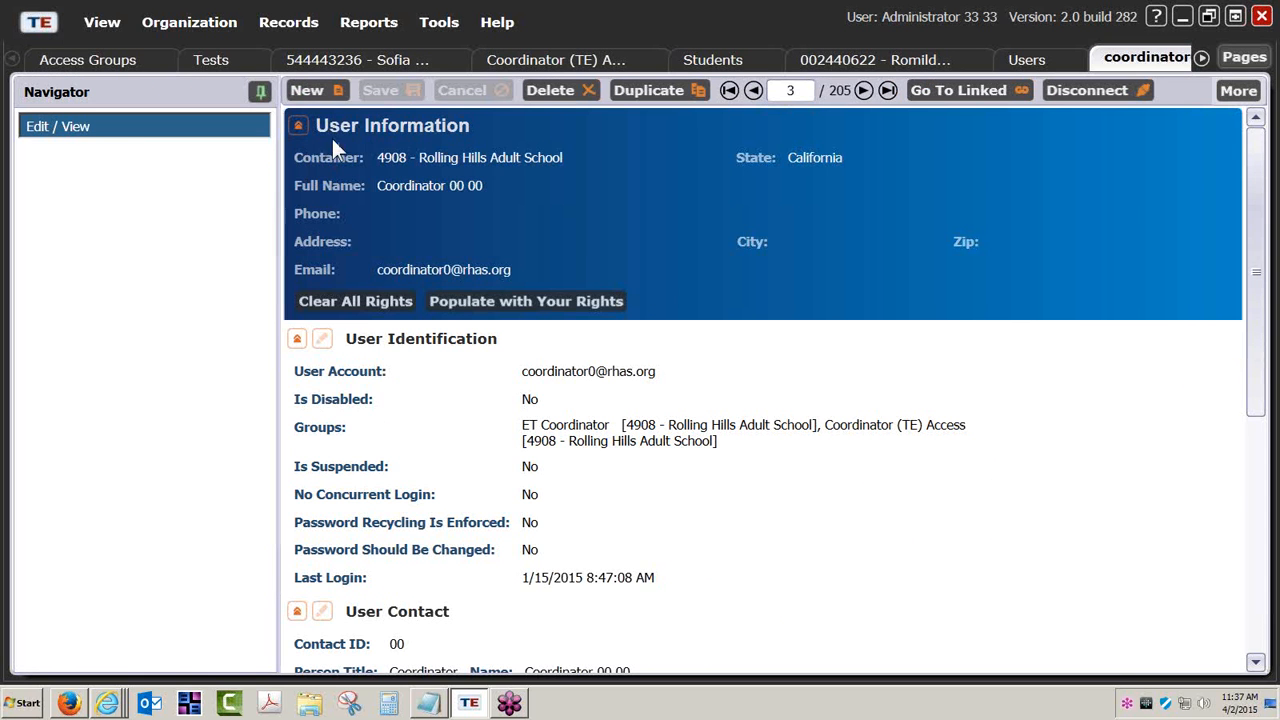
click(365, 310)
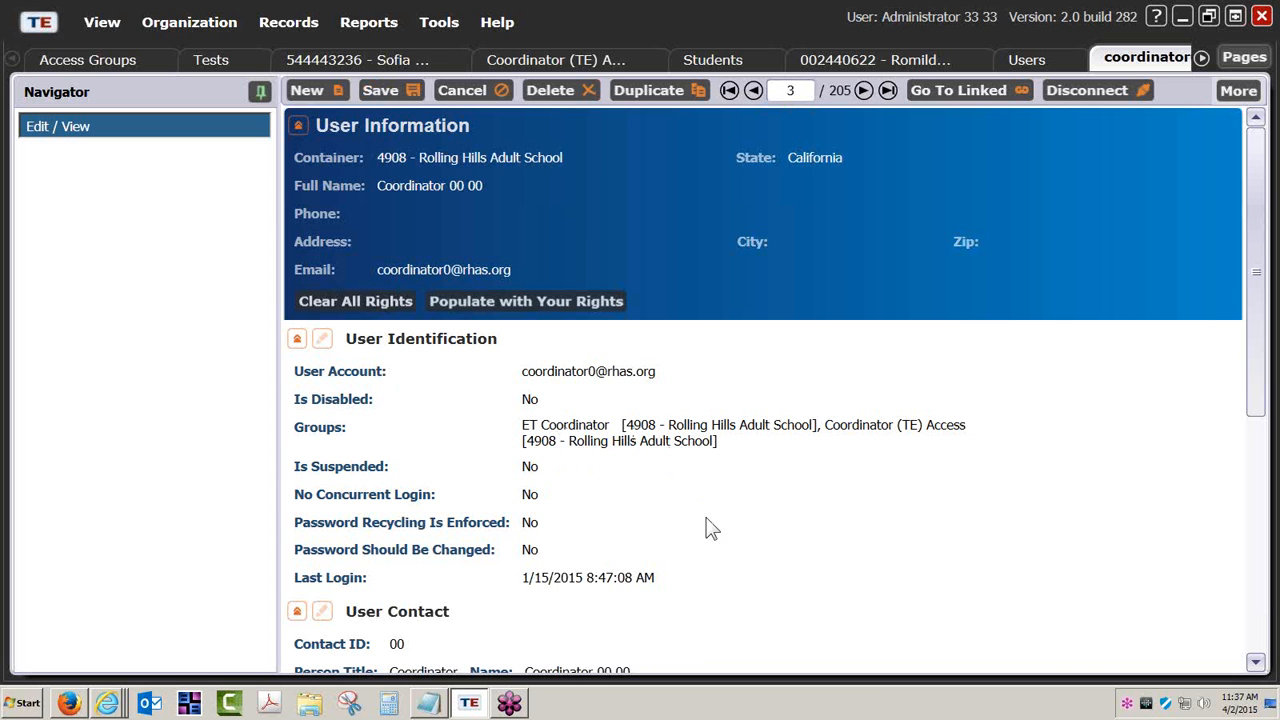
scroll(708, 526, down, 5)
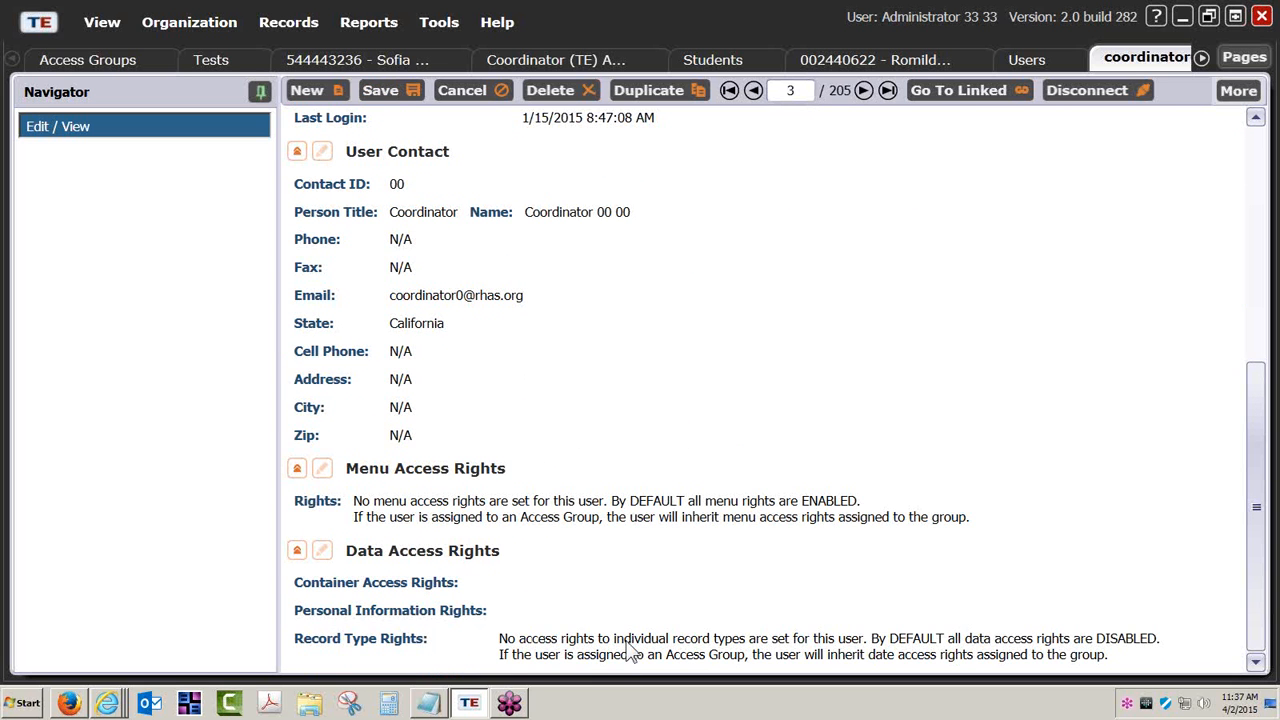
Open the coordinator's User Identification section for editing to show the group assignments and return to the Access Groups list.
scroll(606, 535, up, 3)
scroll(604, 531, up, 2)
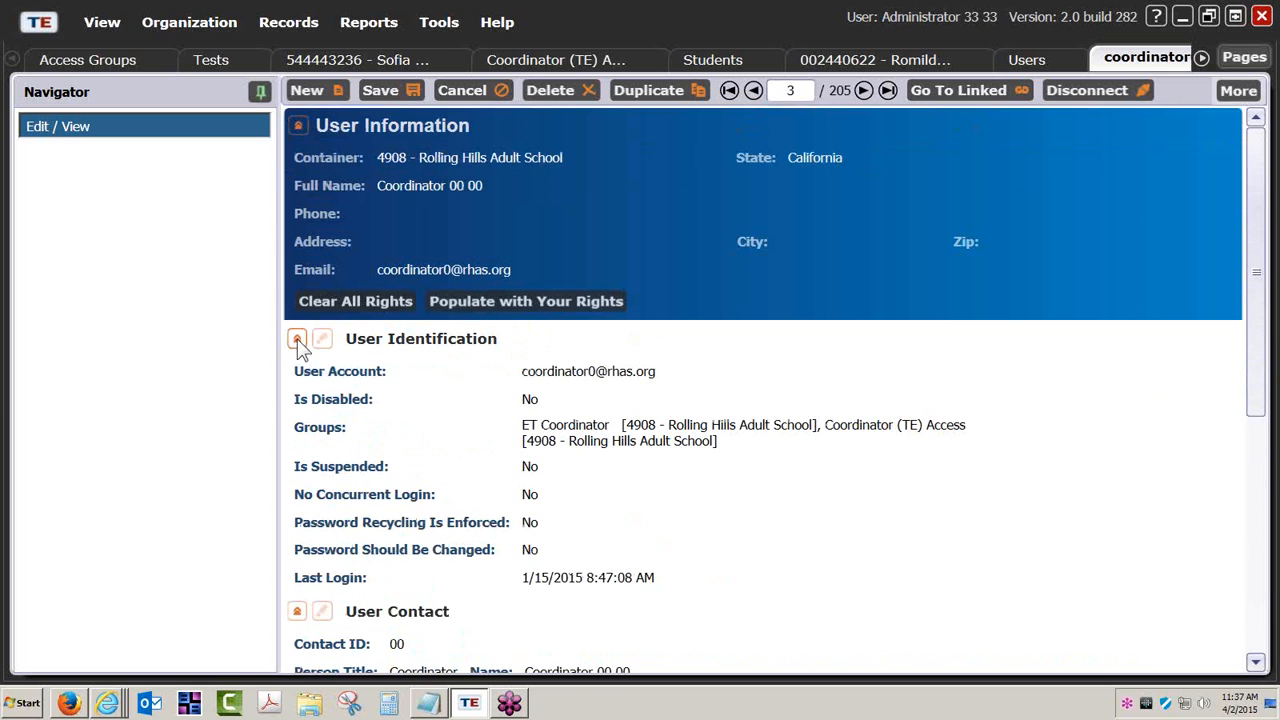
click(323, 340)
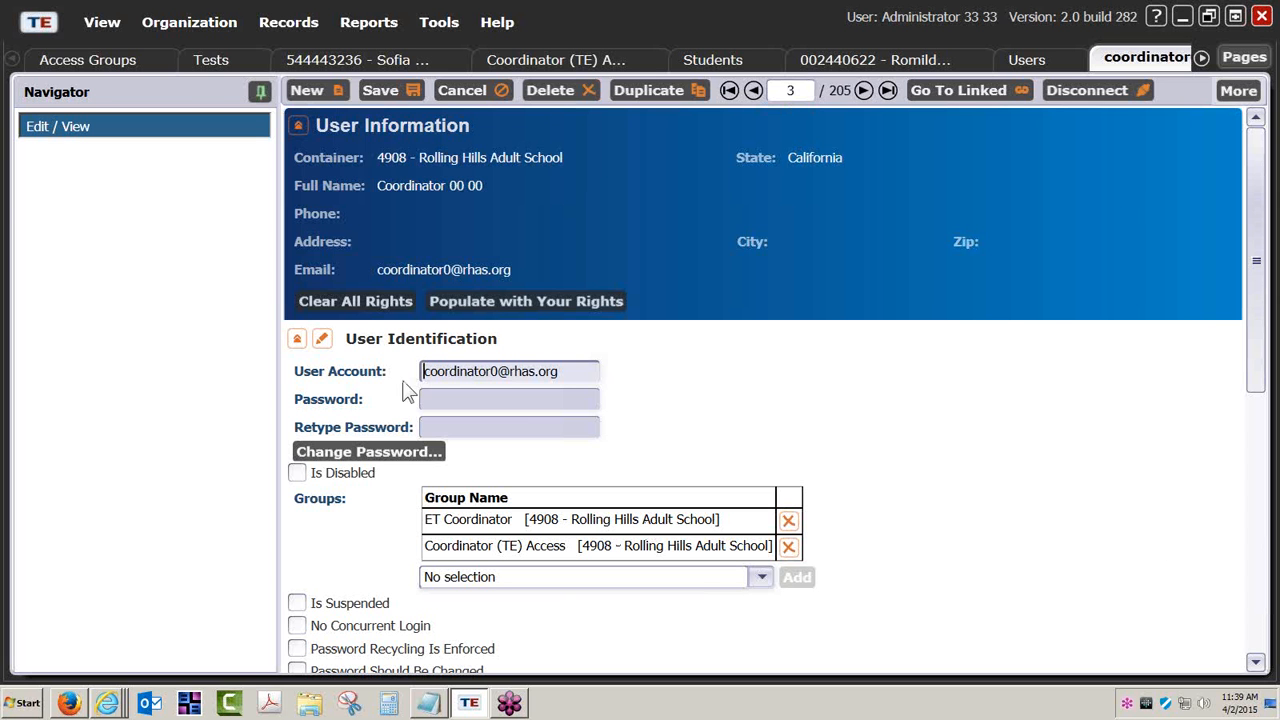
click(134, 64)
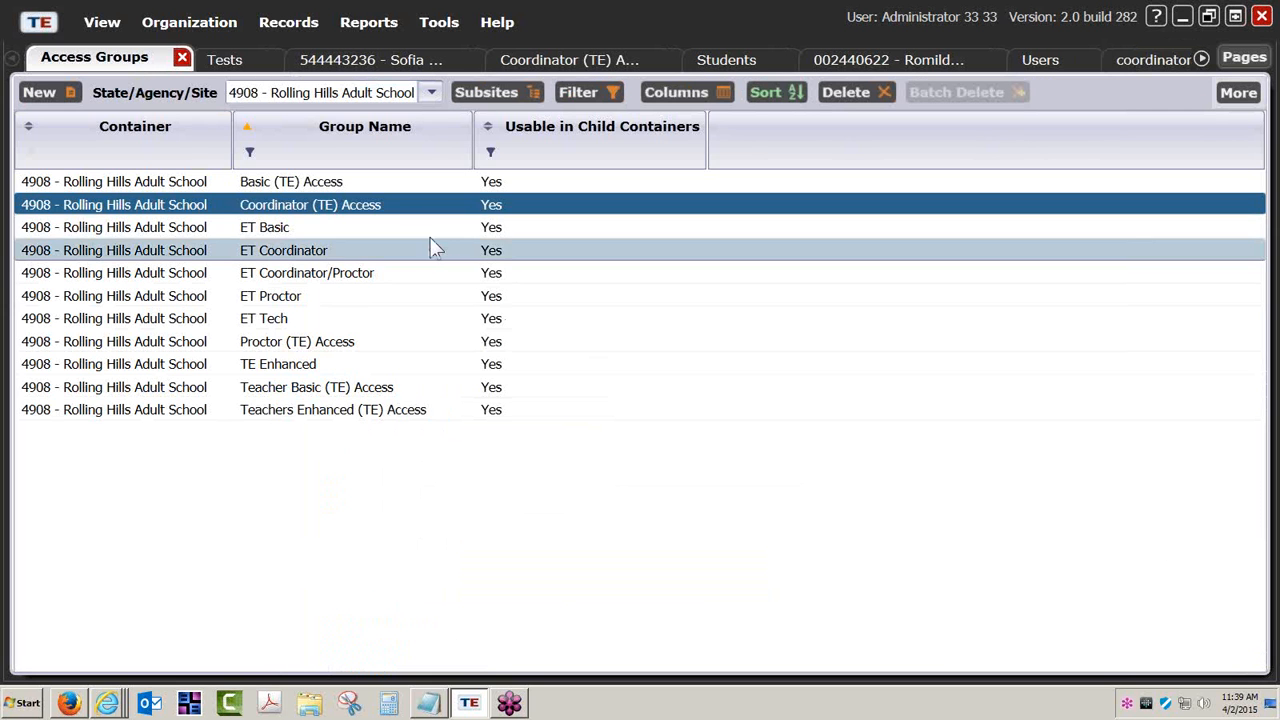